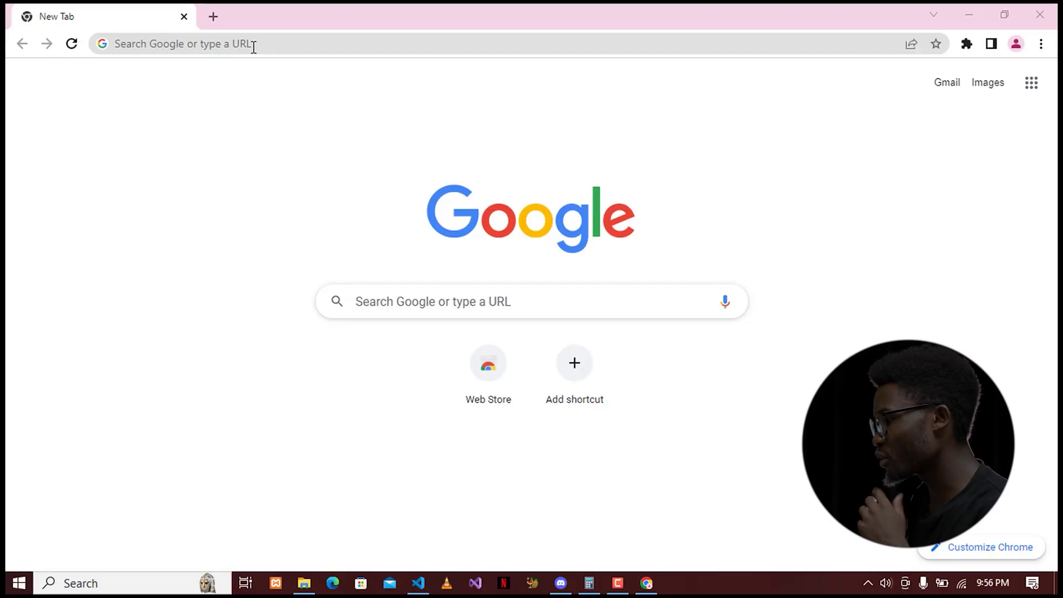
# Search Google for 'minitool movie maker' and open the official MiniTool MovieMaker site
pyautogui.click(258, 45)
pyautogui.write('minit')
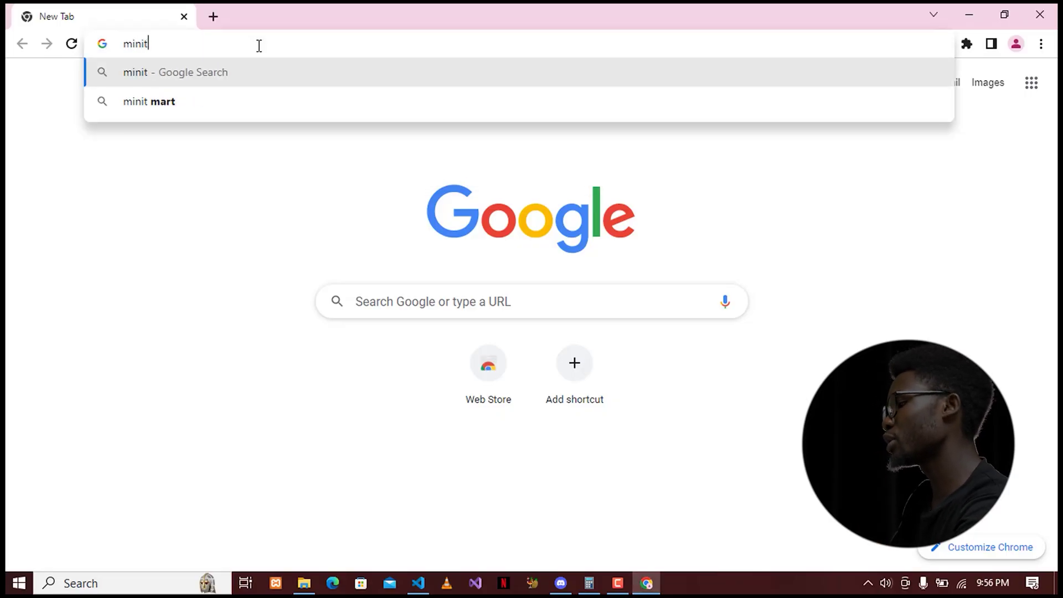
pyautogui.write('ool movie maker')
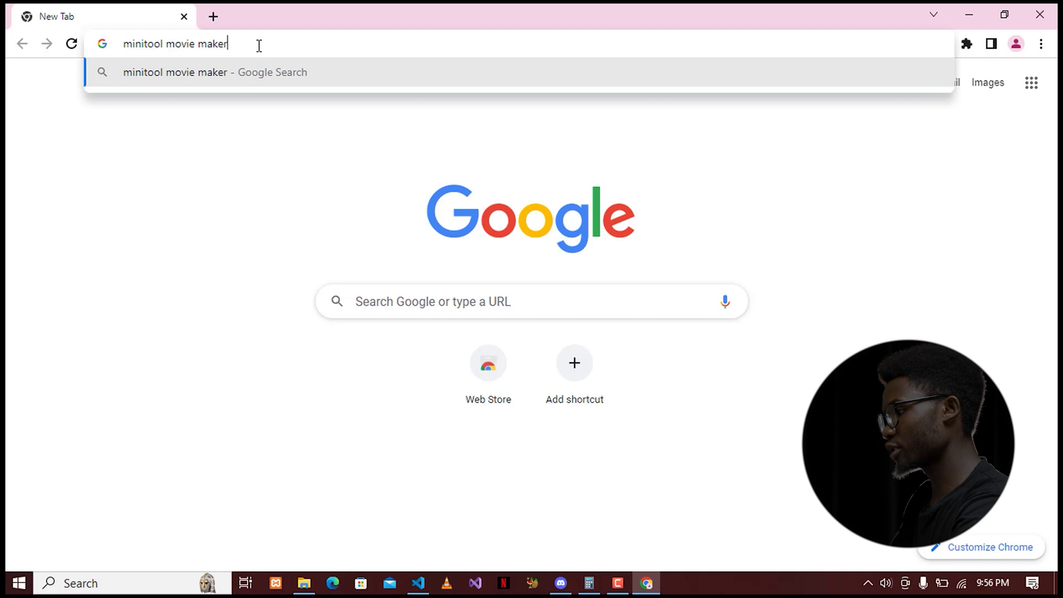
pyautogui.press('Return')
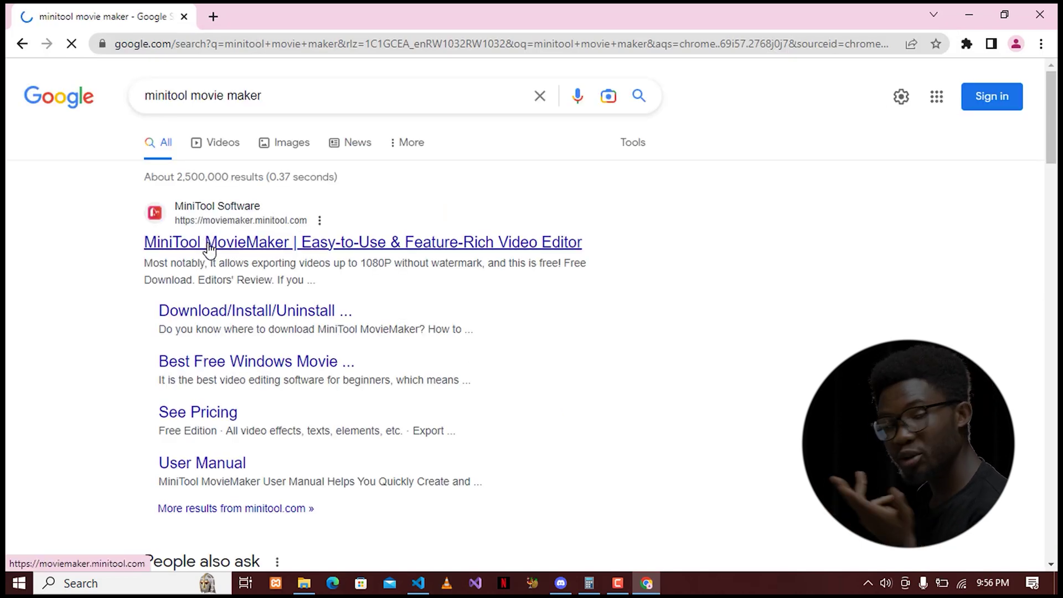
pyautogui.click(208, 245)
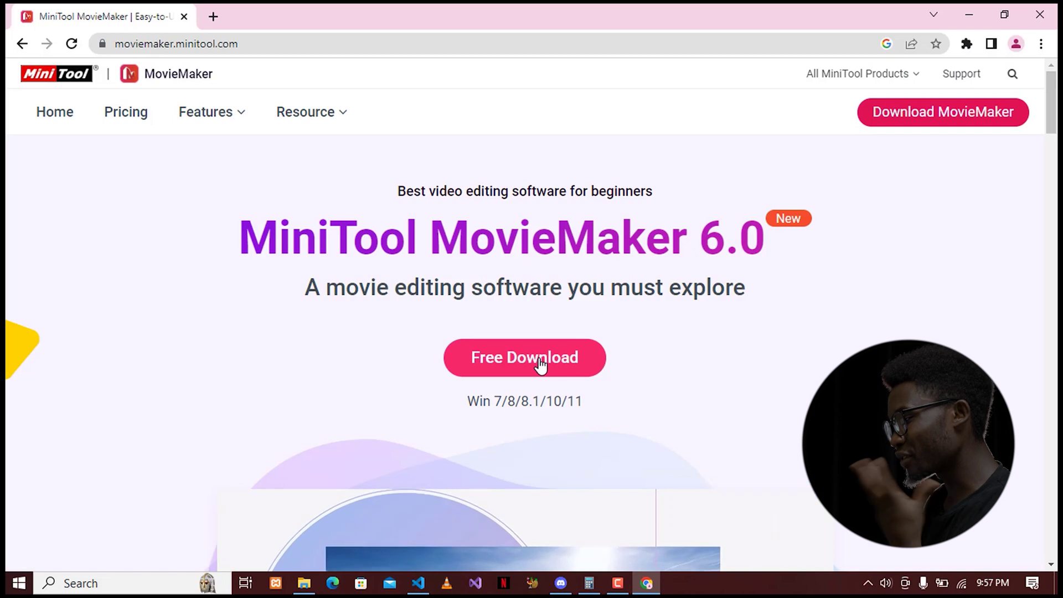
# Download the free installer mmm-setup.exe, overwriting the earlier downloaded copy
pyautogui.click(547, 358)
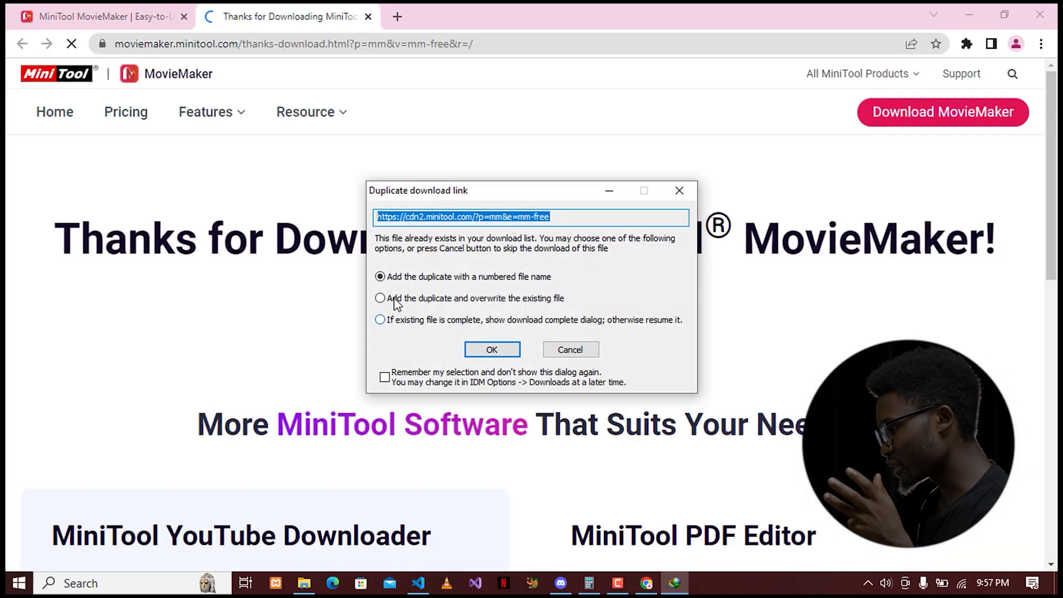
pyautogui.click(394, 300)
pyautogui.click(492, 350)
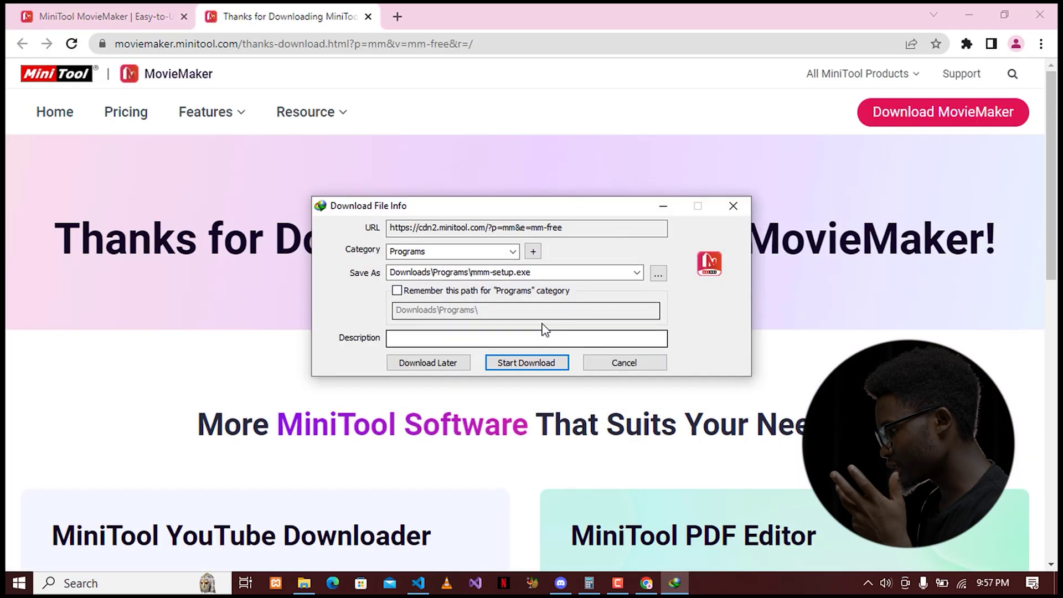
pyautogui.click(522, 360)
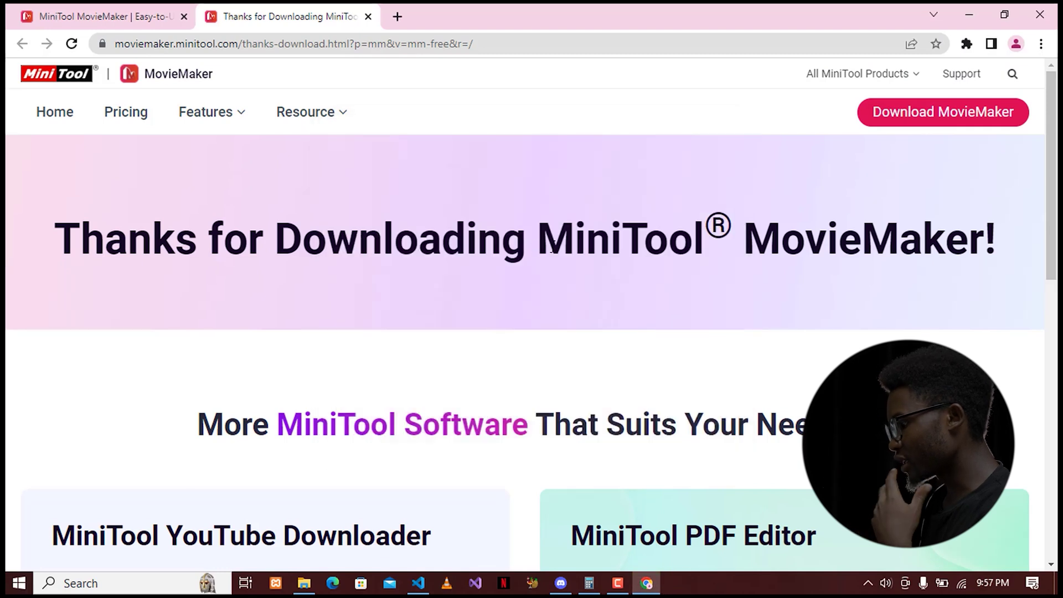
# Launch mmm-setup.exe from Internet Download Manager and close Chrome
pyautogui.click(868, 583)
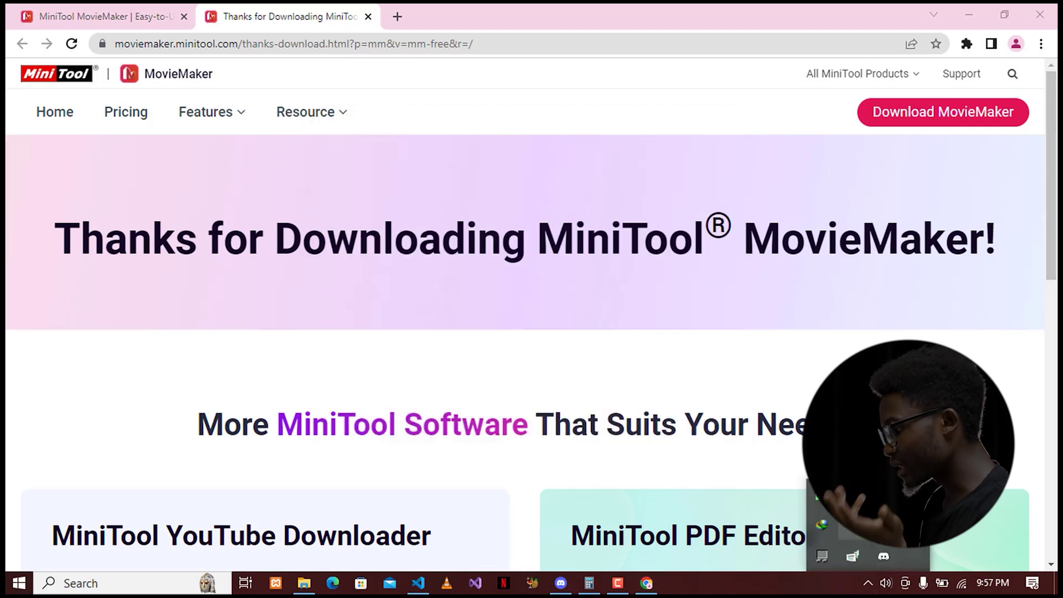
pyautogui.doubleClick(821, 524)
pyautogui.doubleClick(305, 429)
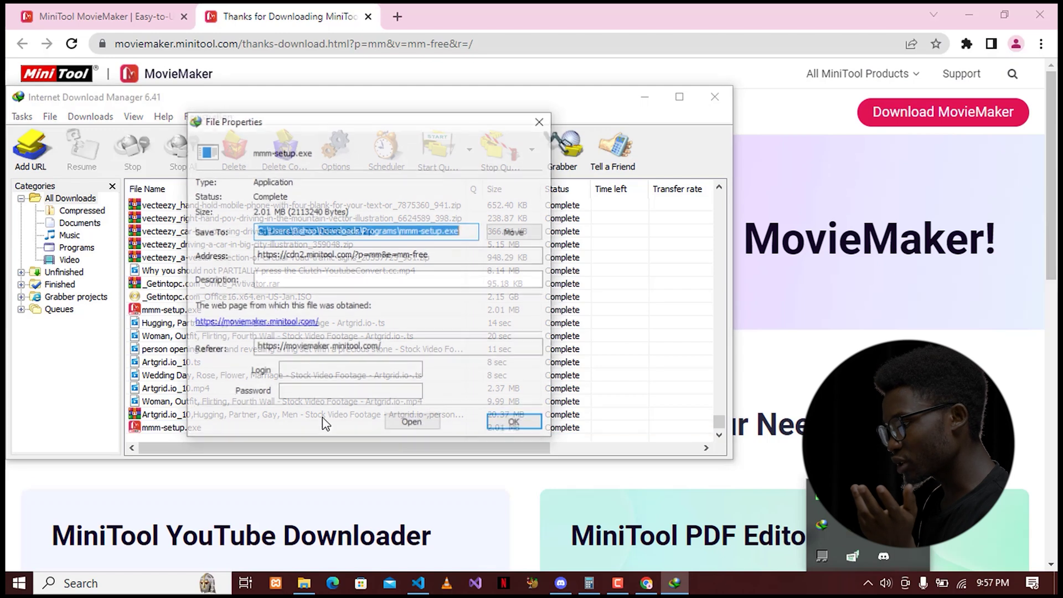
pyautogui.click(439, 427)
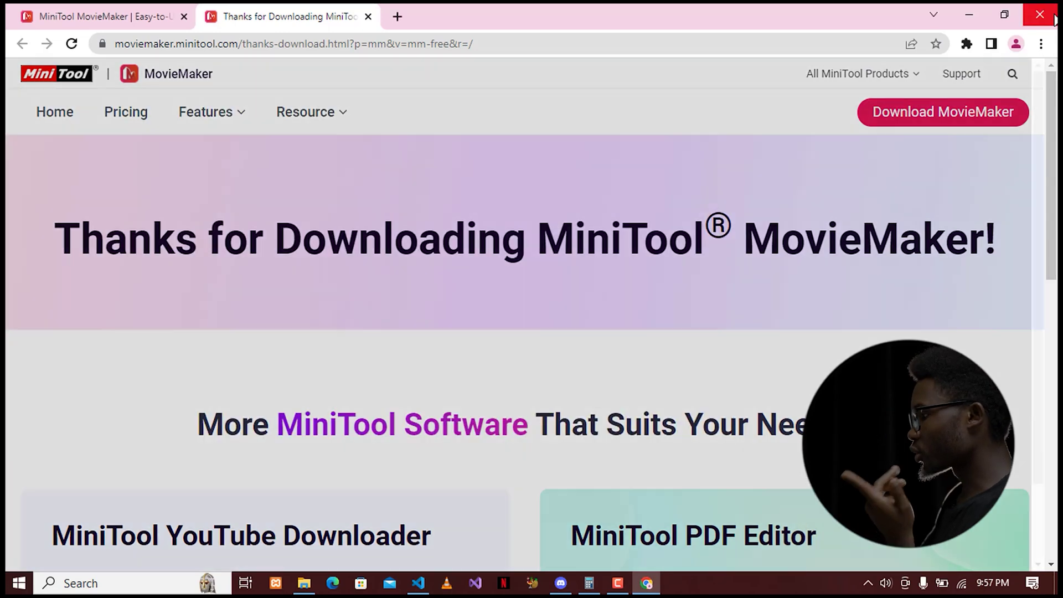
pyautogui.click(1054, 17)
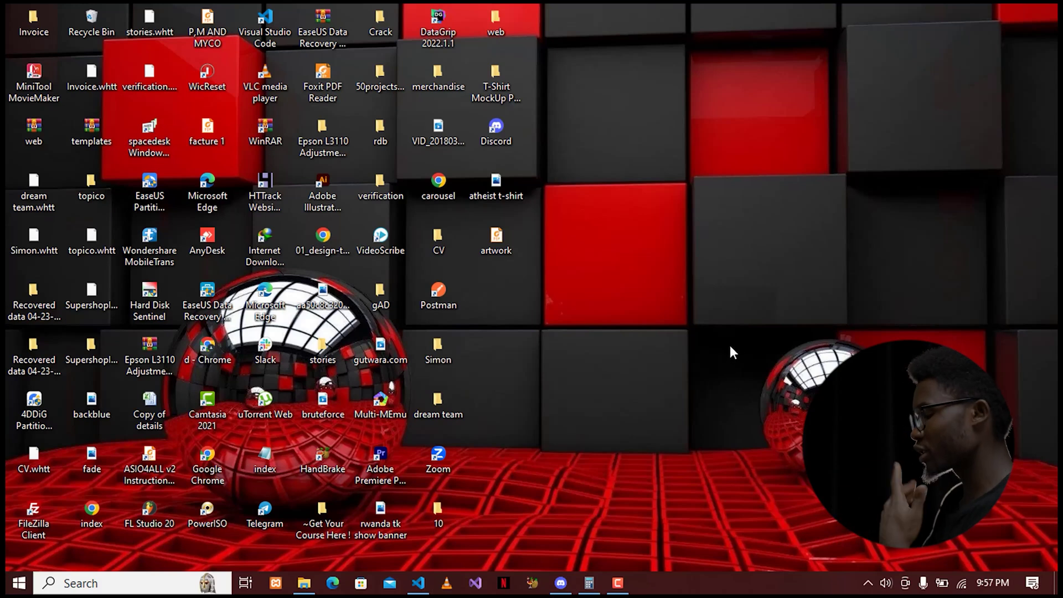
# Launch MiniTool MovieMaker from the Start menu and create a new empty 16:9 project
pyautogui.press('super')
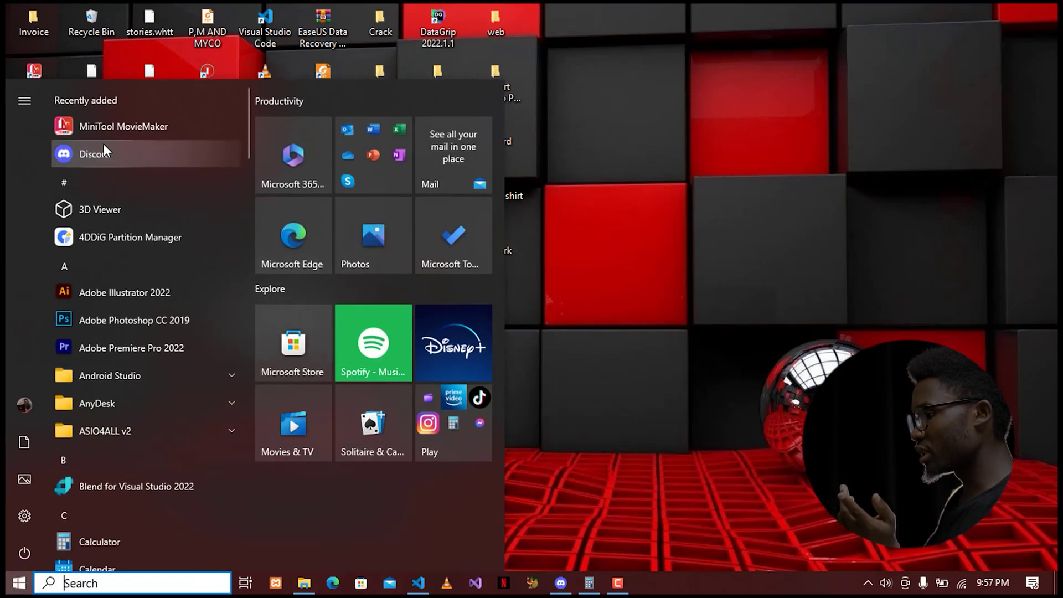
pyautogui.click(108, 133)
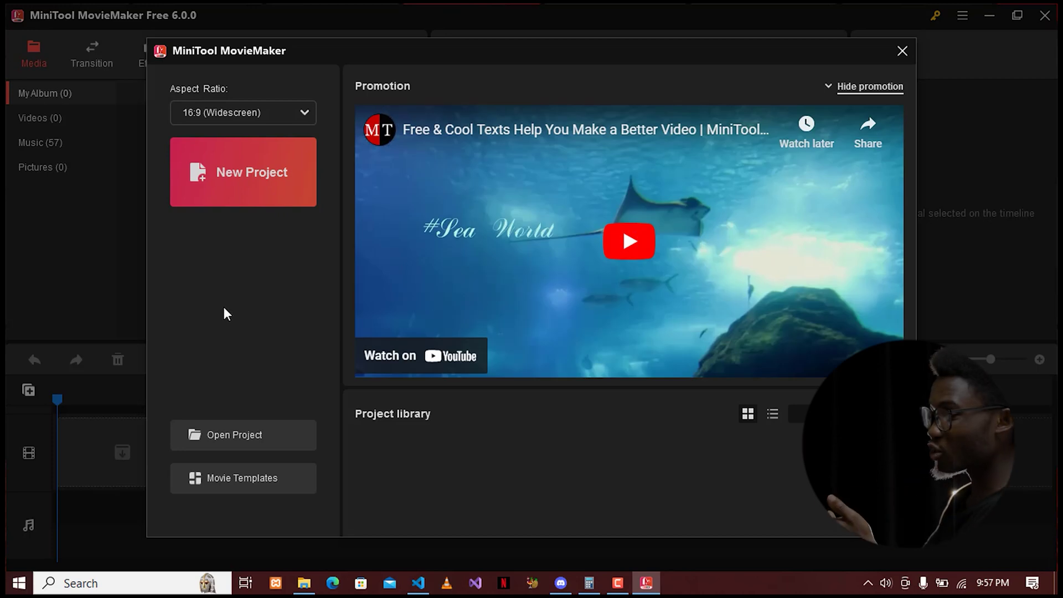
pyautogui.moveTo(324, 44); pyautogui.dragTo(354, 37)
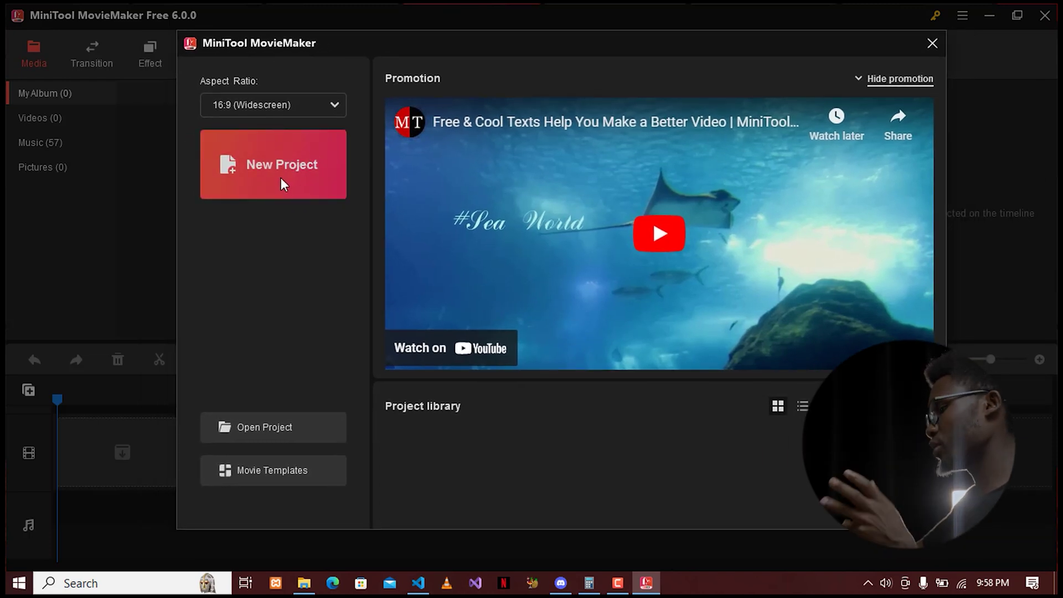
pyautogui.click(288, 472)
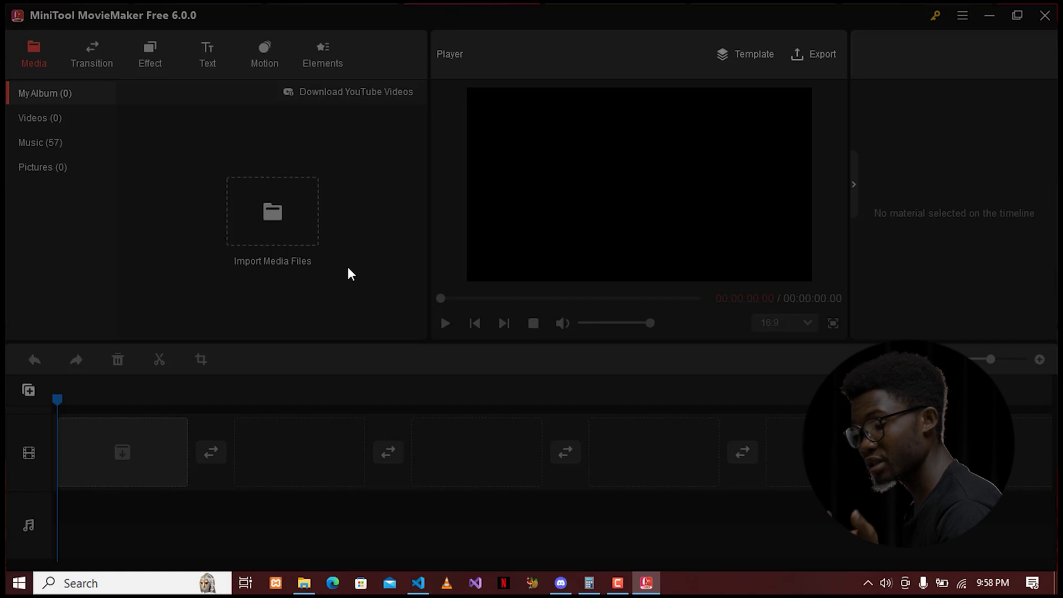
pyautogui.scroll(-6, 603, 332)
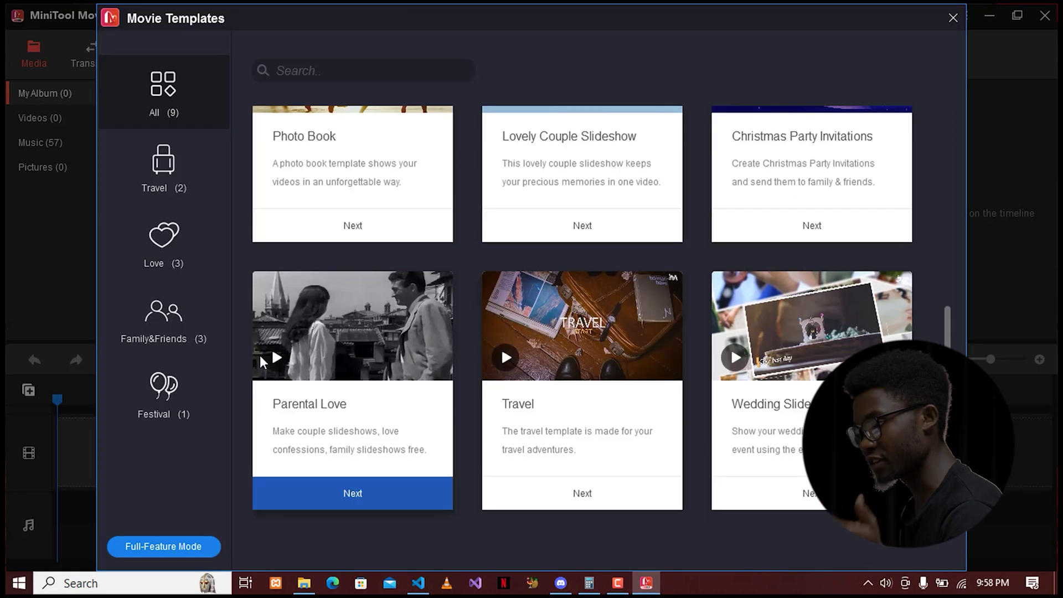
pyautogui.click(166, 175)
pyautogui.click(168, 238)
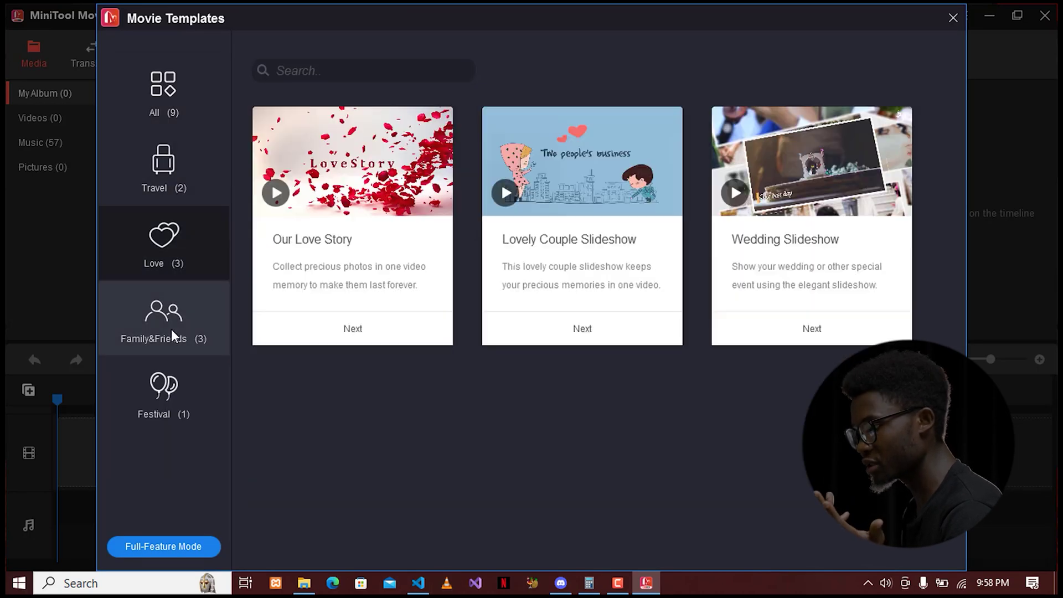
pyautogui.click(171, 329)
pyautogui.click(187, 402)
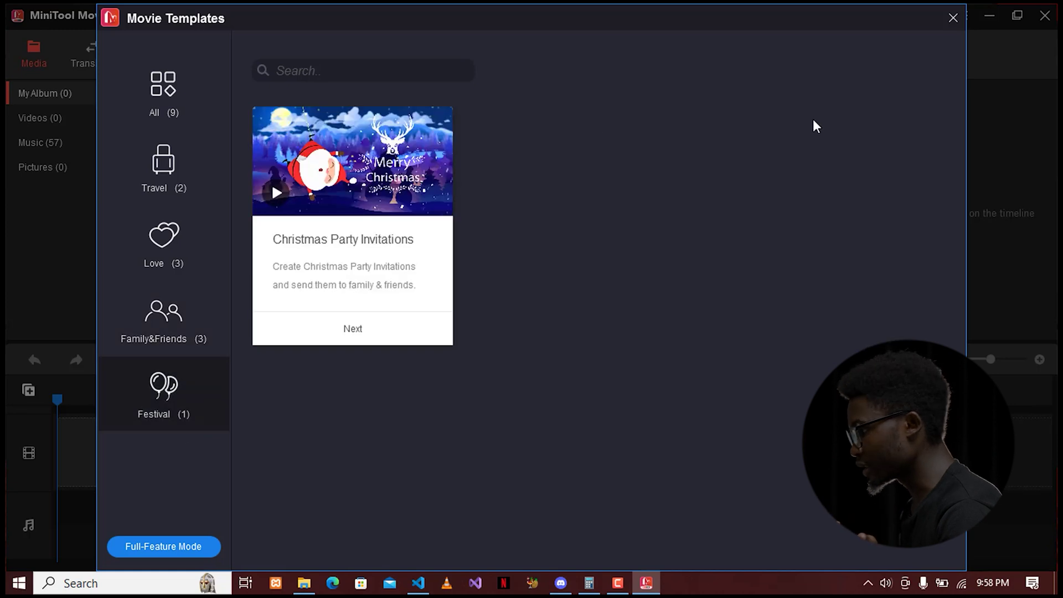
pyautogui.click(953, 18)
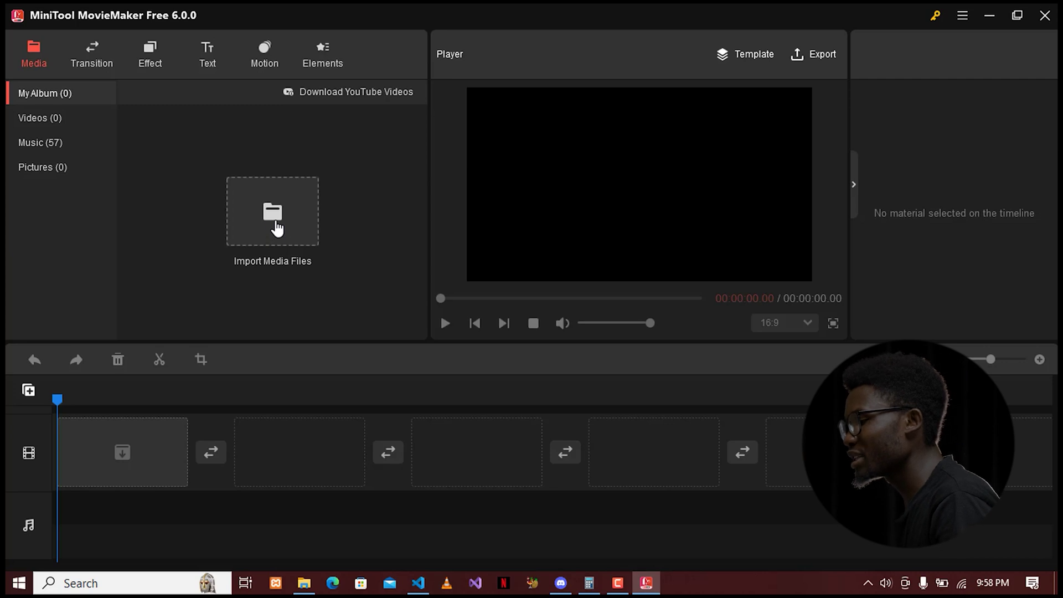
# Start a media import and browse to the Documents > love story folder
pyautogui.click(277, 228)
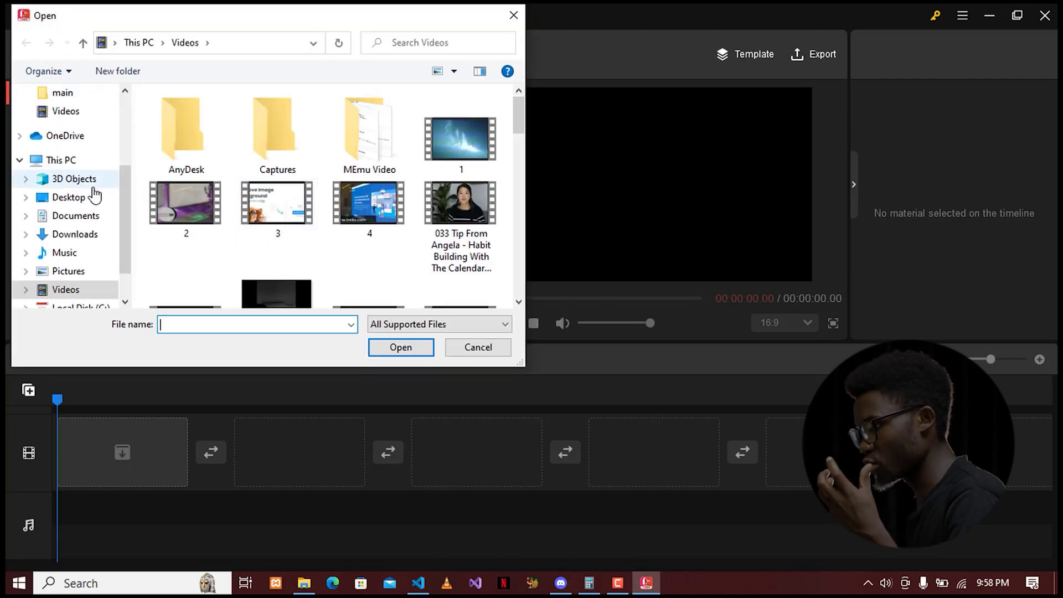
pyautogui.click(76, 215)
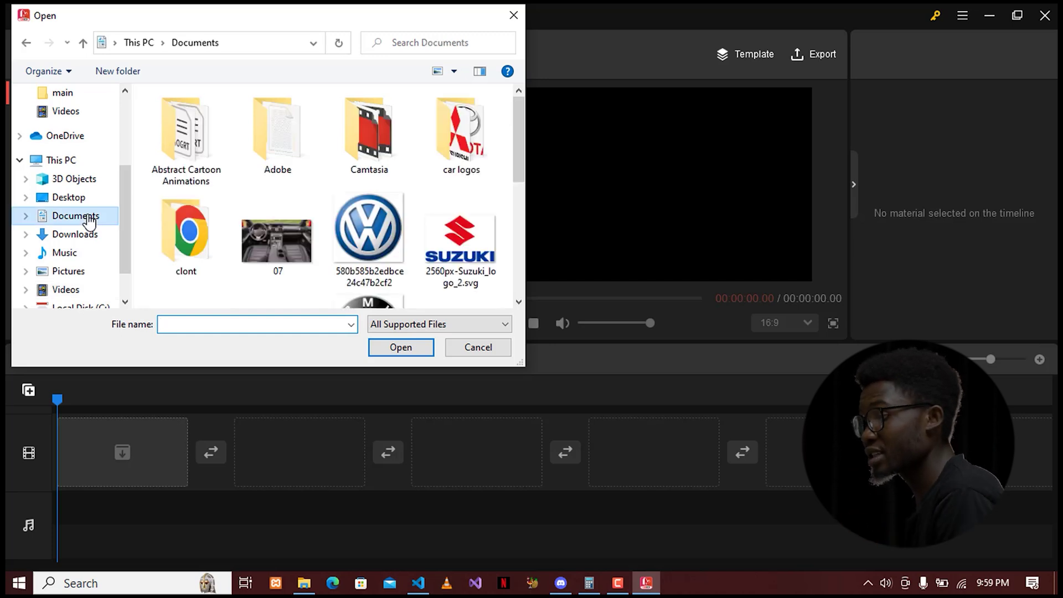
pyautogui.scroll(-3, 314, 231)
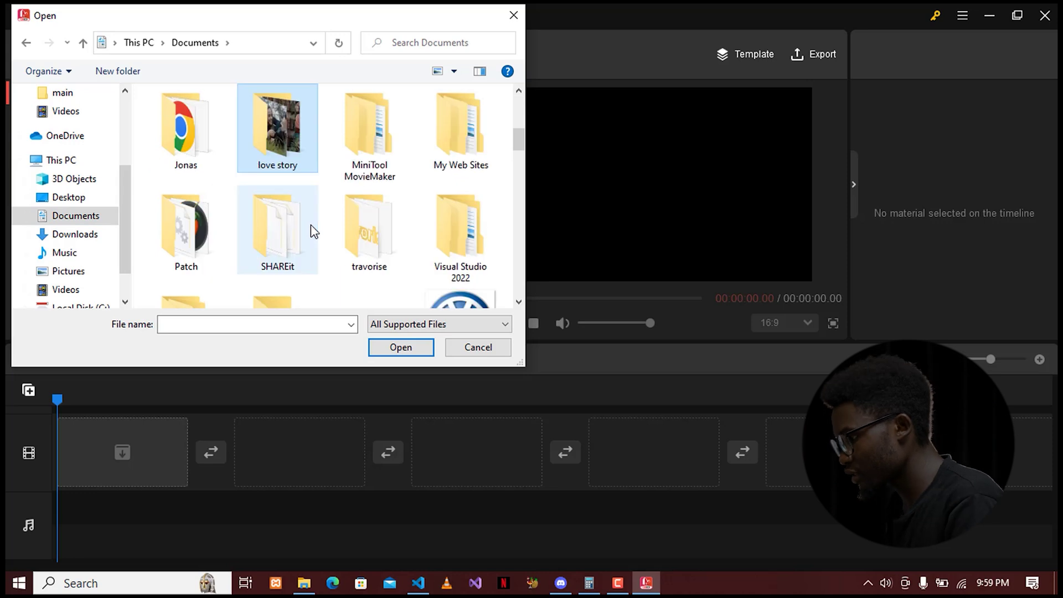
pyautogui.doubleClick(294, 135)
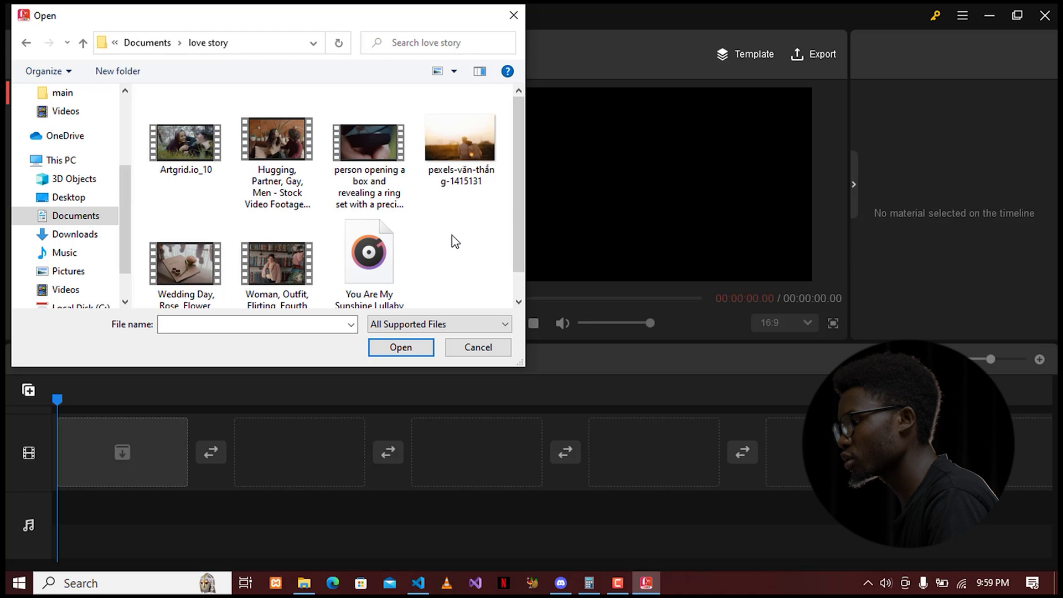
# Import all seven files: Artgrid.io_10, Hugging, ring box, pexels sunset, Woman Outfit, Wedding Day and You Are My Sunshine
pyautogui.click(197, 166)
pyautogui.keyDown('ctrl'); pyautogui.click(281, 145); pyautogui.keyUp('ctrl')
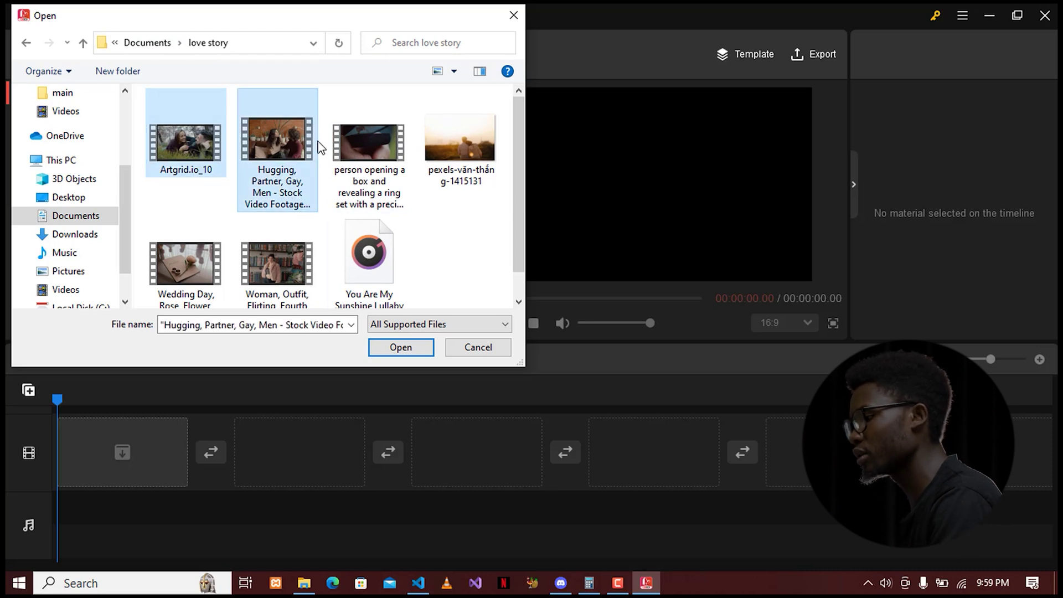
pyautogui.keyDown('ctrl'); pyautogui.click(391, 164); pyautogui.keyUp('ctrl')
pyautogui.keyDown('ctrl'); pyautogui.click(457, 160); pyautogui.keyUp('ctrl')
pyautogui.keyDown('ctrl'); pyautogui.click(355, 255); pyautogui.keyUp('ctrl')
pyautogui.keyDown('ctrl'); pyautogui.click(284, 257); pyautogui.keyUp('ctrl')
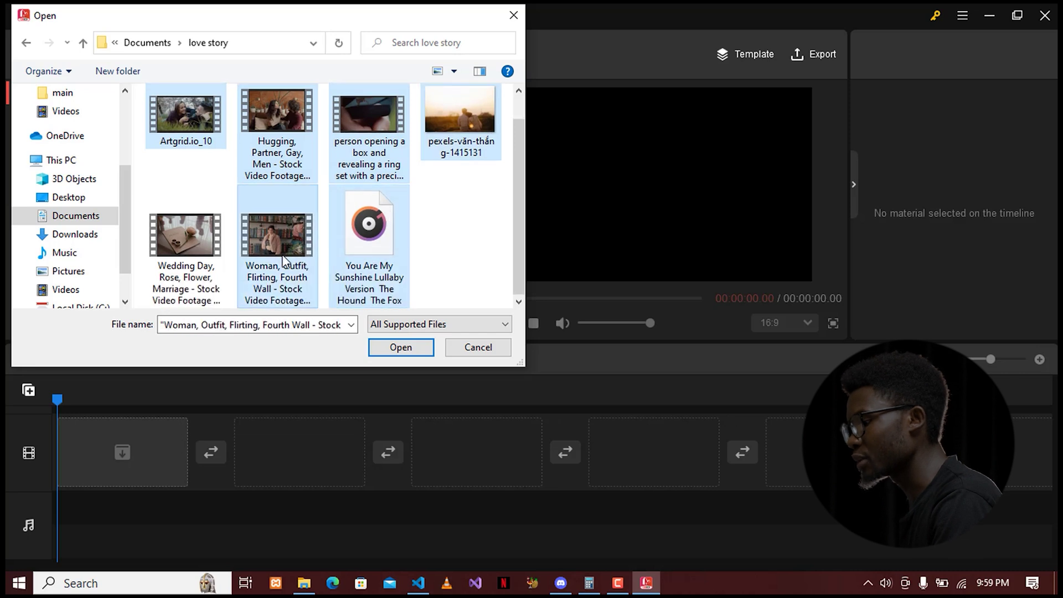
pyautogui.keyDown('ctrl'); pyautogui.click(198, 258); pyautogui.keyUp('ctrl')
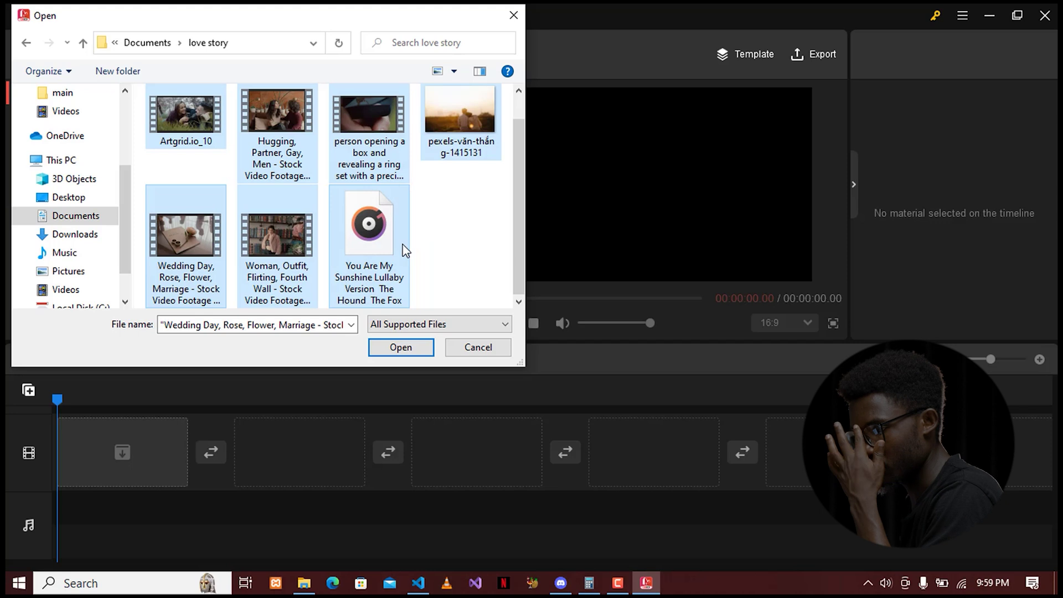
pyautogui.click(415, 355)
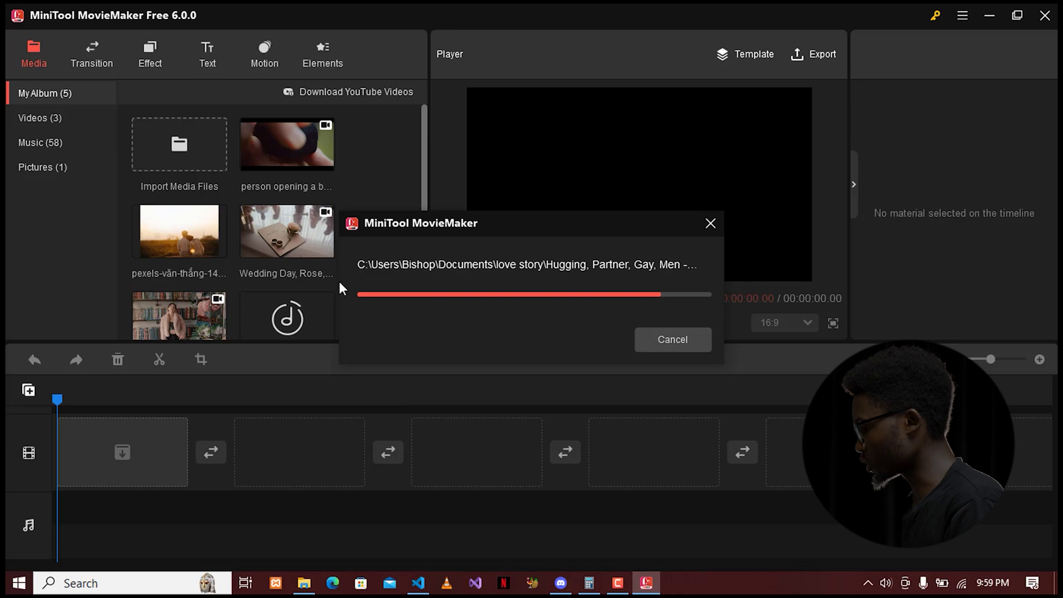
# Scroll through My Album to review the seven imported love story items
pyautogui.moveTo(286, 215)
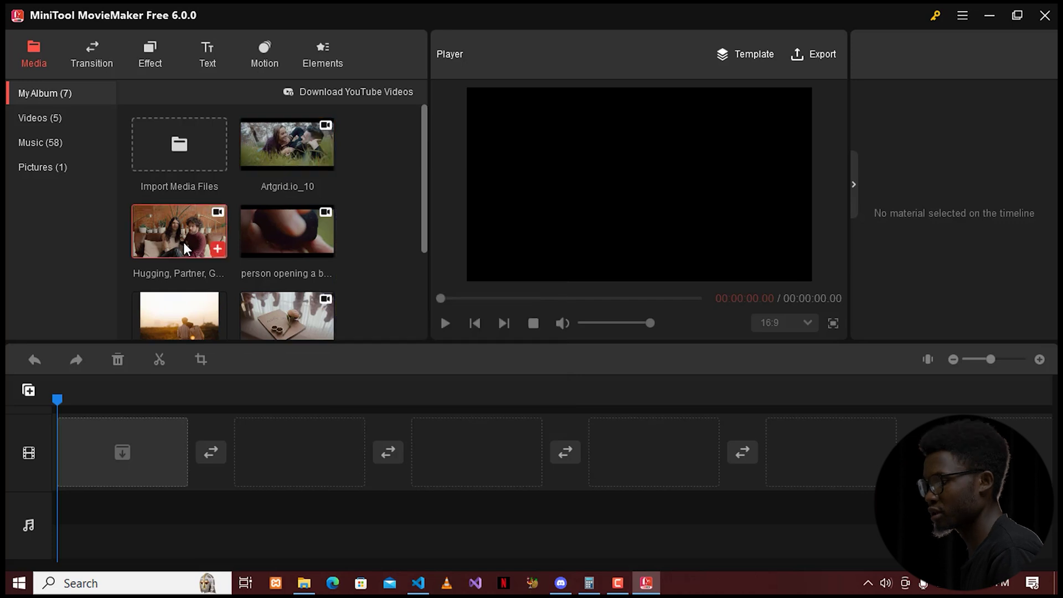
pyautogui.scroll(-3, 221, 252)
pyautogui.scroll(2, 246, 271)
pyautogui.scroll(-2, 248, 280)
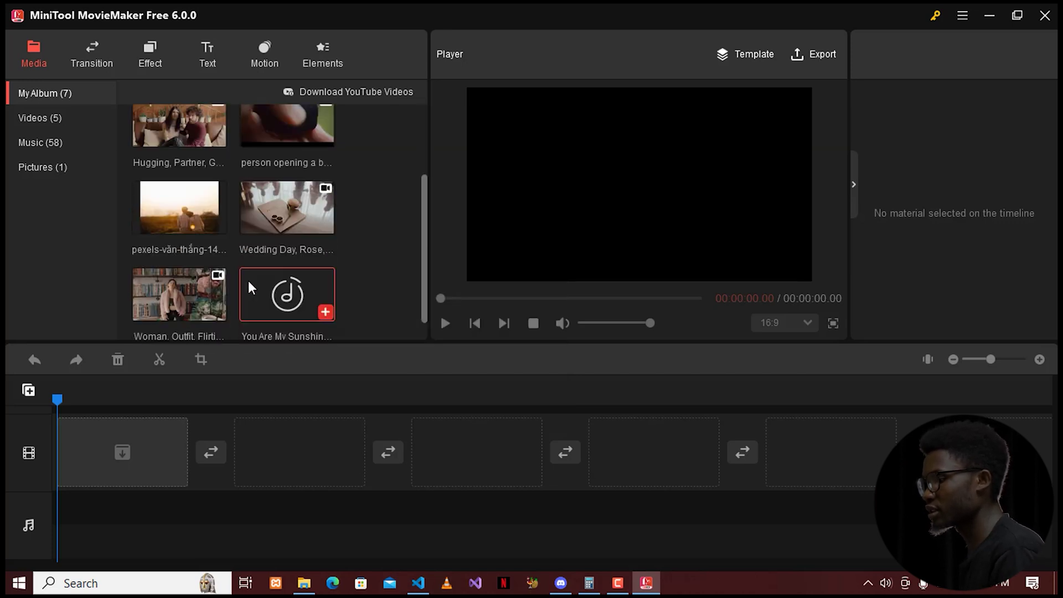
pyautogui.scroll(2, 283, 246)
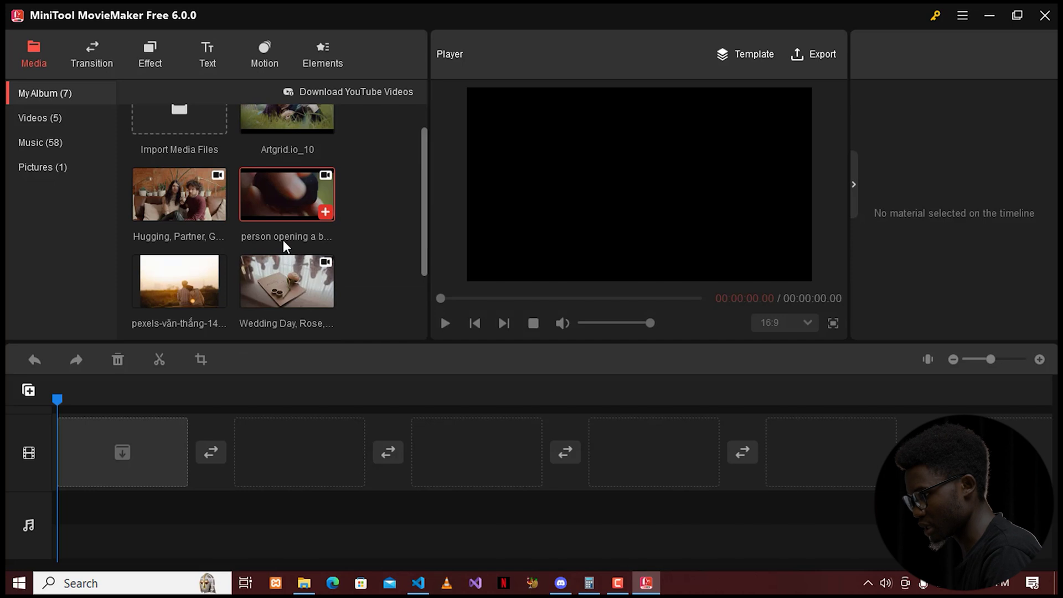
pyautogui.scroll(1, 284, 240)
pyautogui.scroll(-1, 307, 238)
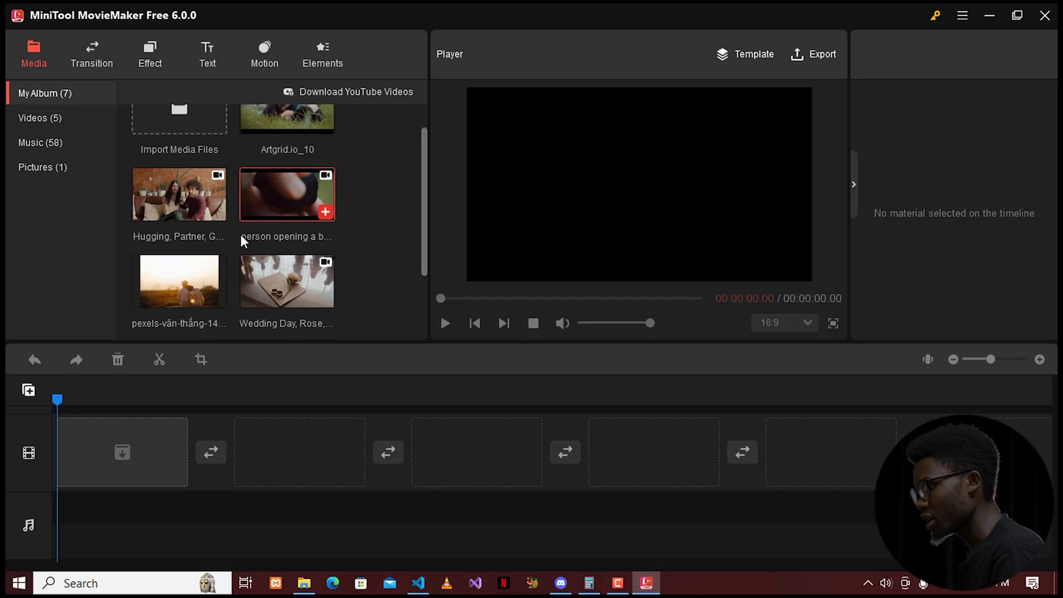
pyautogui.scroll(1, 247, 238)
# Place Artgrid.io_10, the sofa couple clip, the ring box clip and the sofa clip again on the timeline
pyautogui.moveTo(288, 147); pyautogui.dragTo(194, 371)
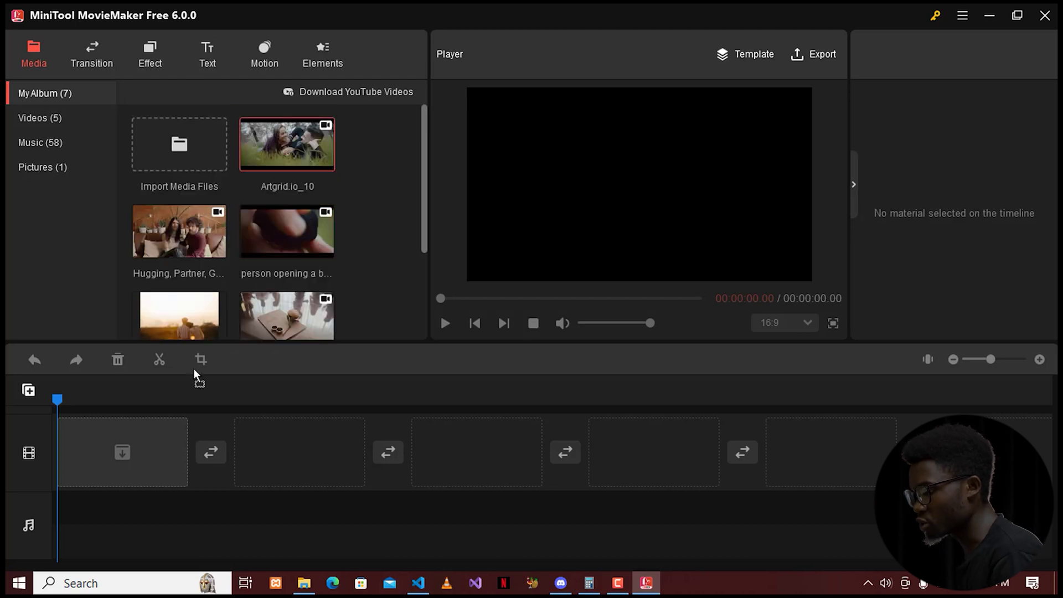
pyautogui.moveTo(102, 453); pyautogui.dragTo(102, 453)
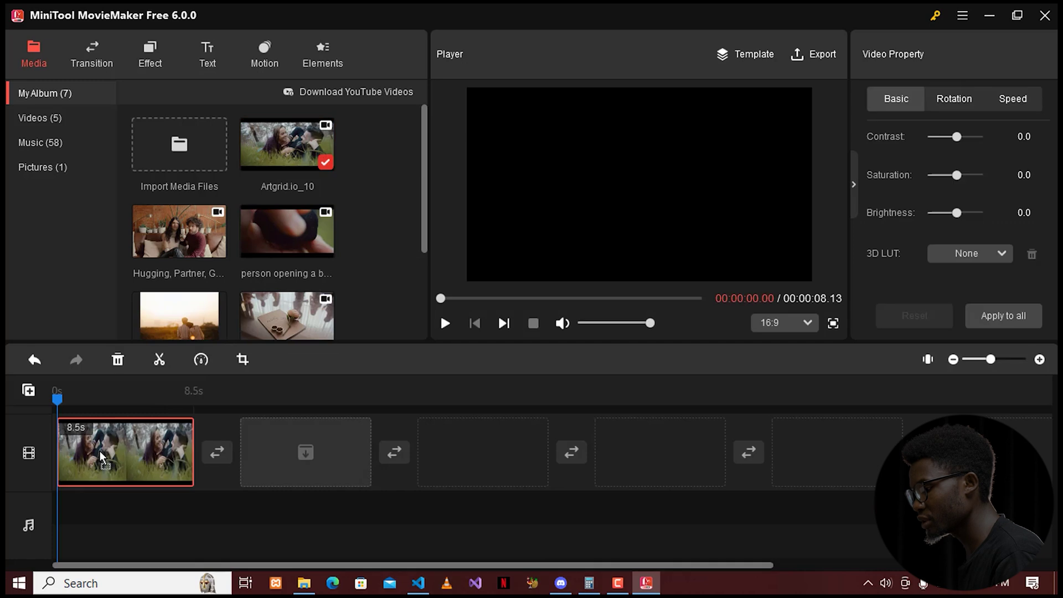
pyautogui.moveTo(166, 253); pyautogui.dragTo(304, 465)
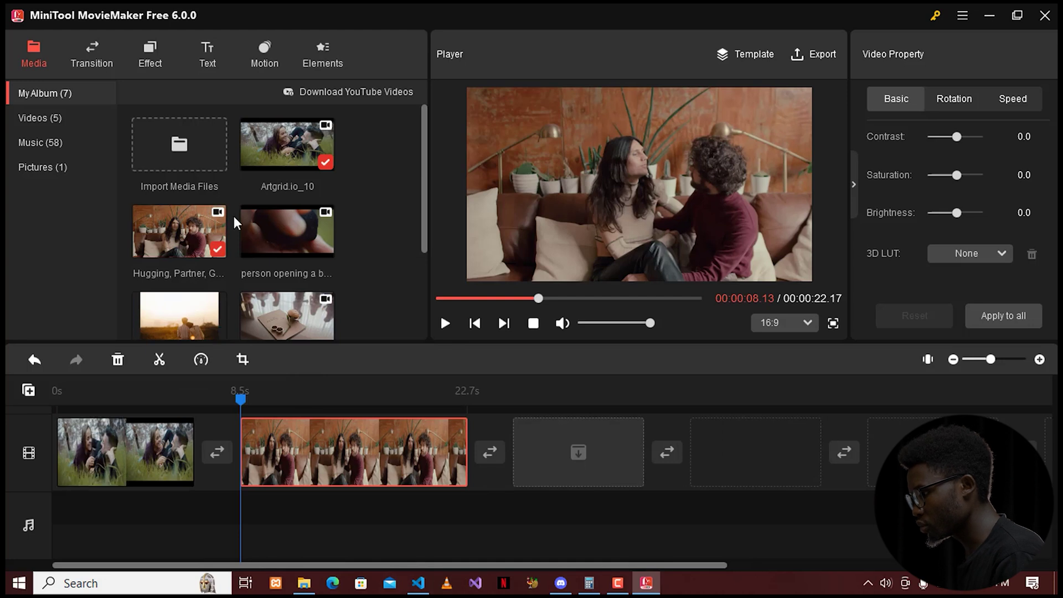
pyautogui.scroll(-1, 271, 209)
pyautogui.moveTo(285, 201); pyautogui.dragTo(570, 463)
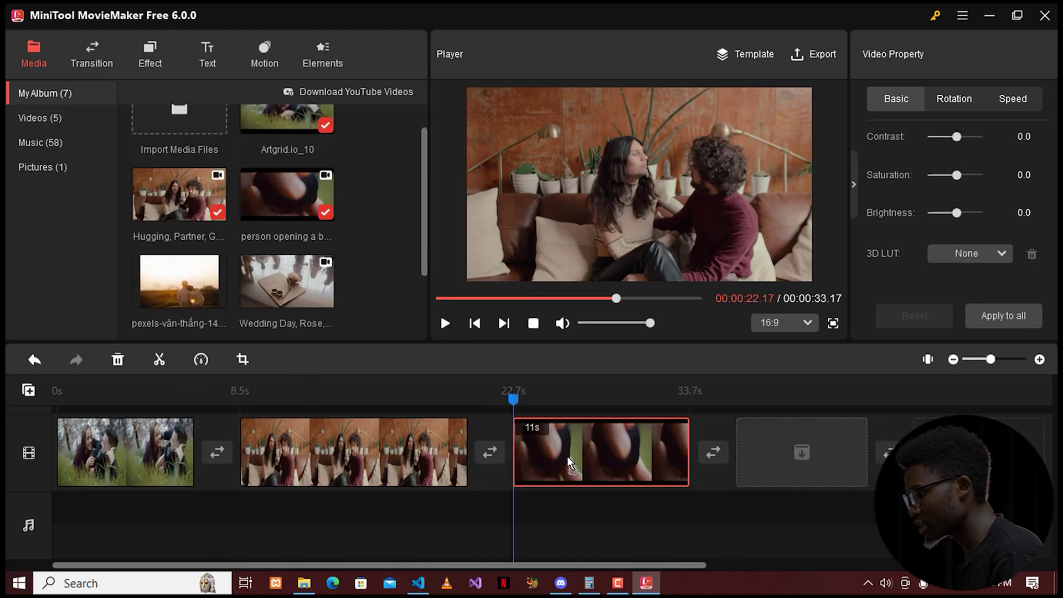
pyautogui.moveTo(170, 209); pyautogui.dragTo(793, 447)
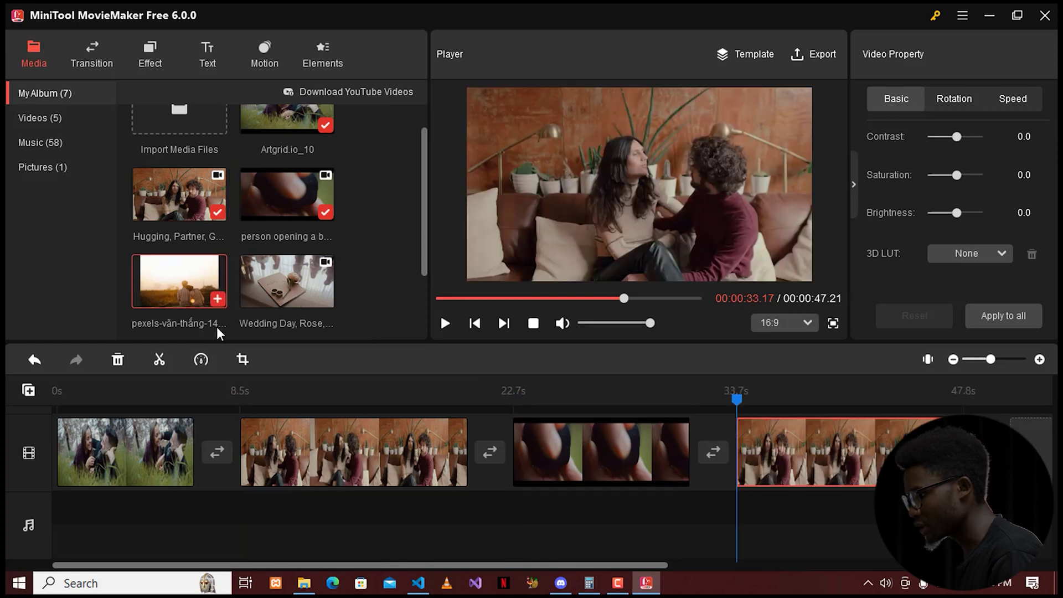
# Add the pexels sunset photo as the fifth timeline clip
pyautogui.scroll(-1, 252, 263)
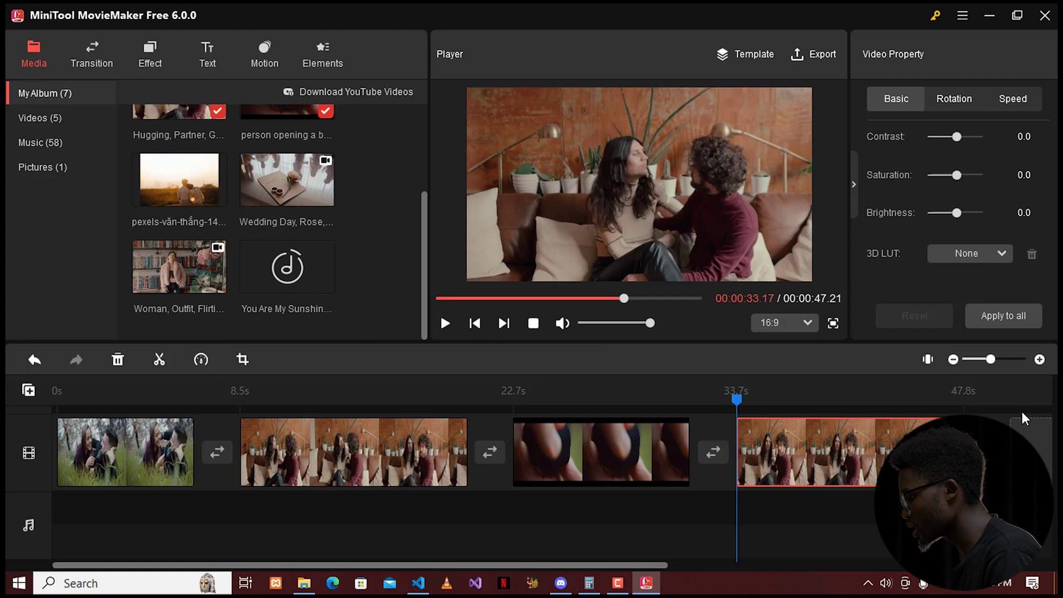
pyautogui.click(953, 360)
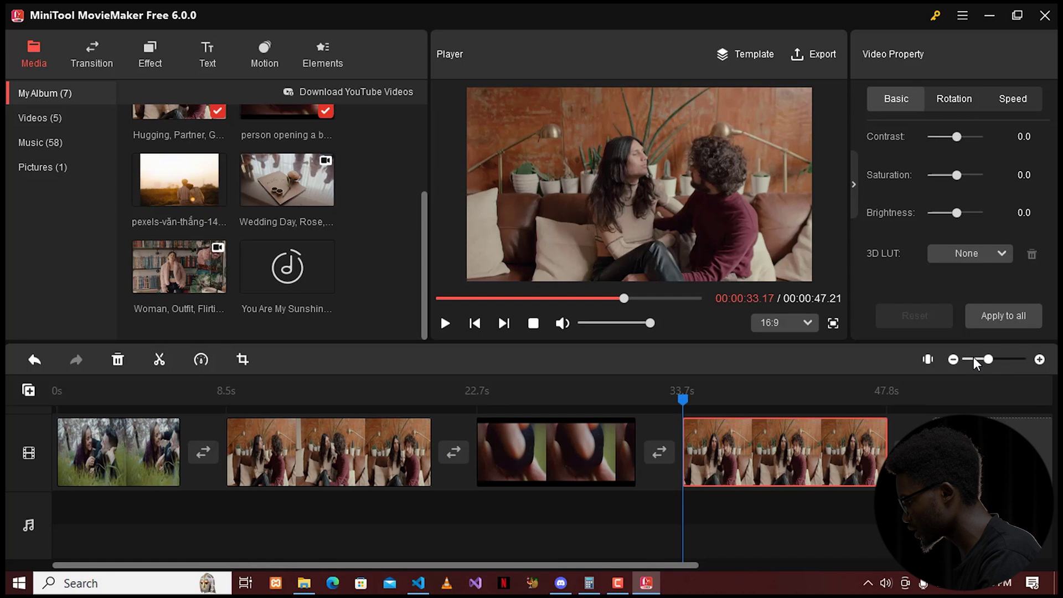
pyautogui.moveTo(983, 365); pyautogui.dragTo(973, 364)
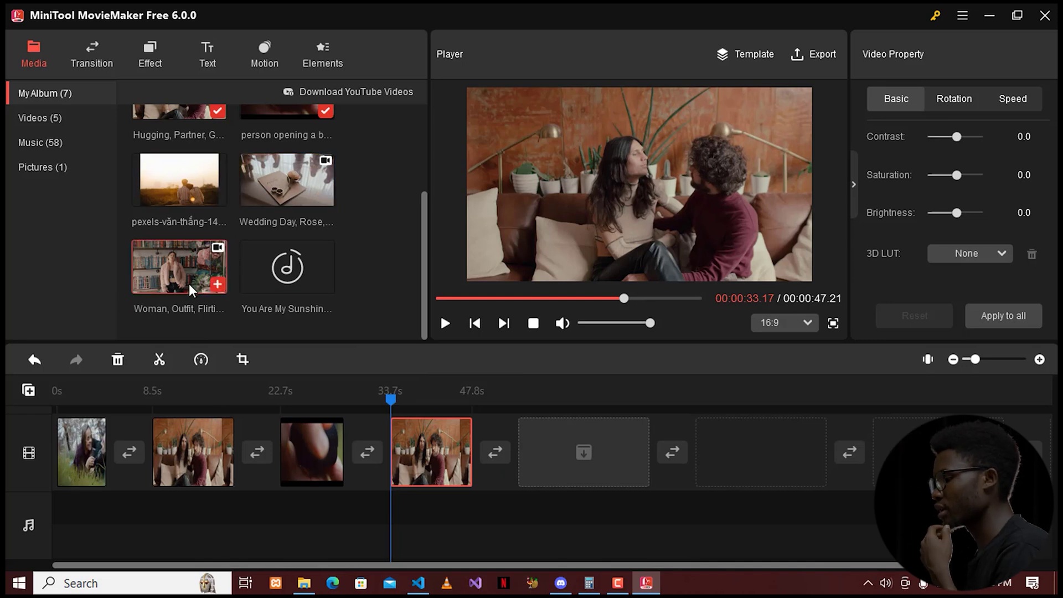
pyautogui.moveTo(180, 200); pyautogui.dragTo(602, 475)
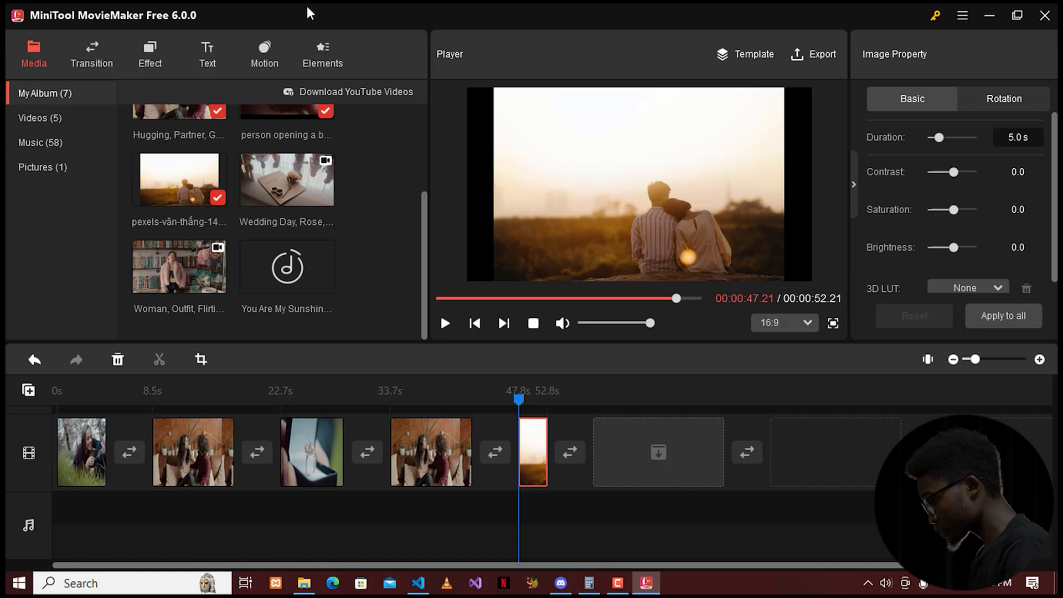
pyautogui.click(88, 452)
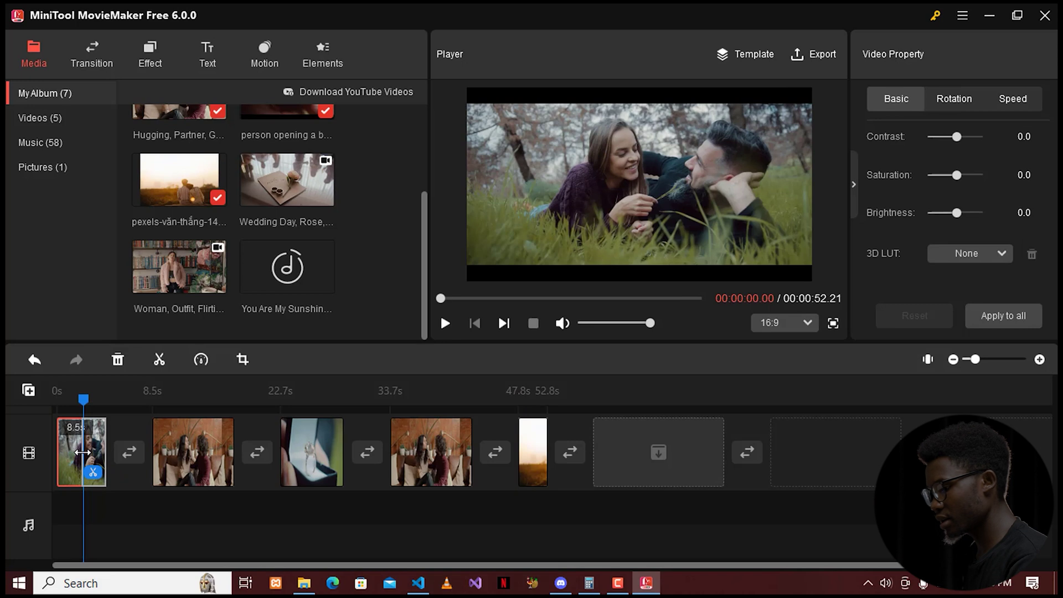
# Trim the opening Artgrid.io_10 clip to about 2.6 seconds, leaving the project at 46.24 s
pyautogui.moveTo(83, 452); pyautogui.dragTo(83, 453)
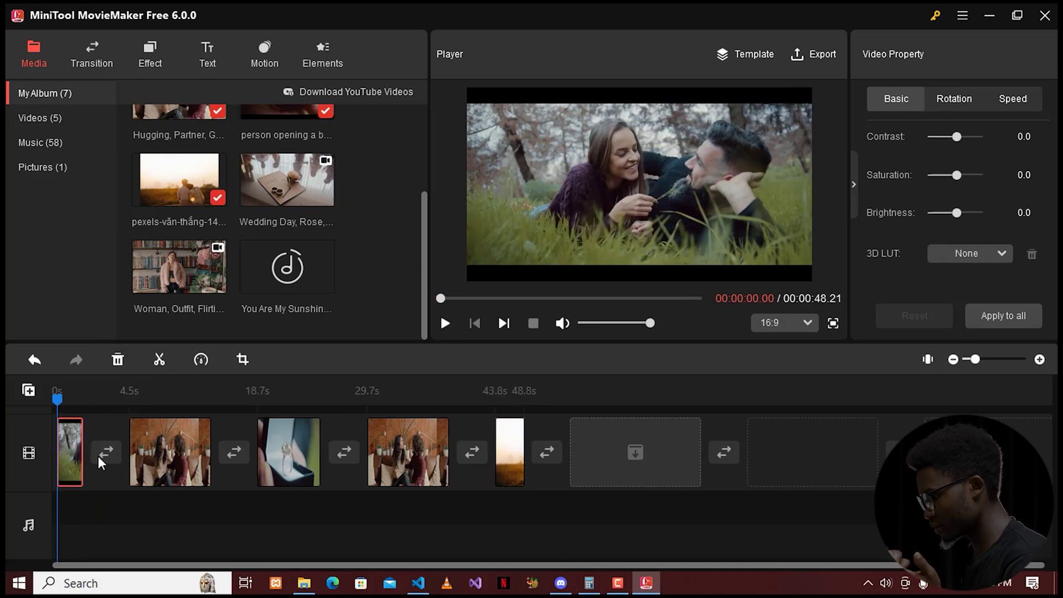
pyautogui.click(1040, 359)
pyautogui.click(1040, 359)
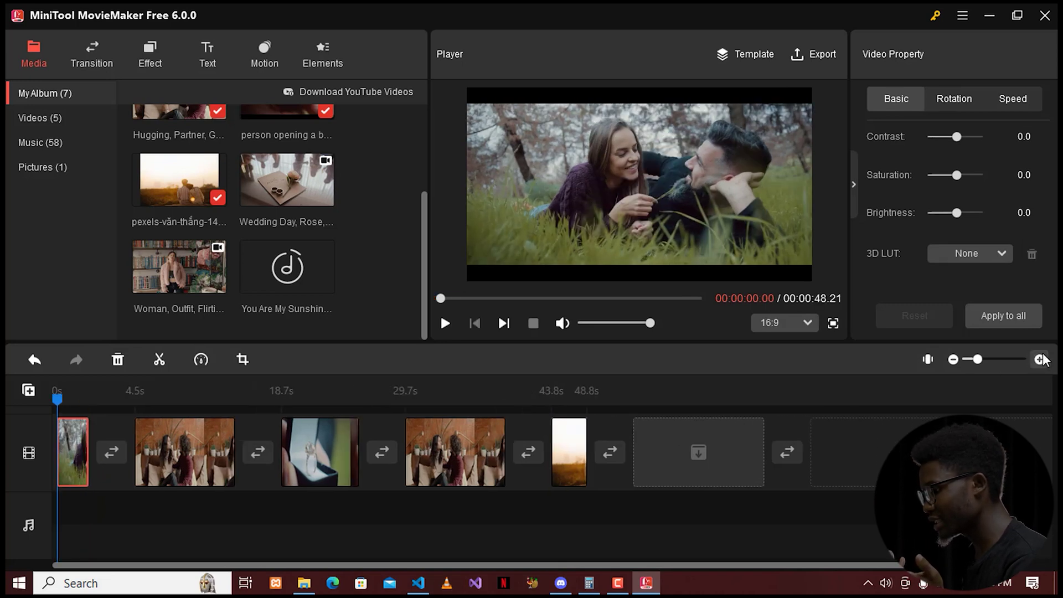
pyautogui.click(1040, 359)
pyautogui.click(1040, 359)
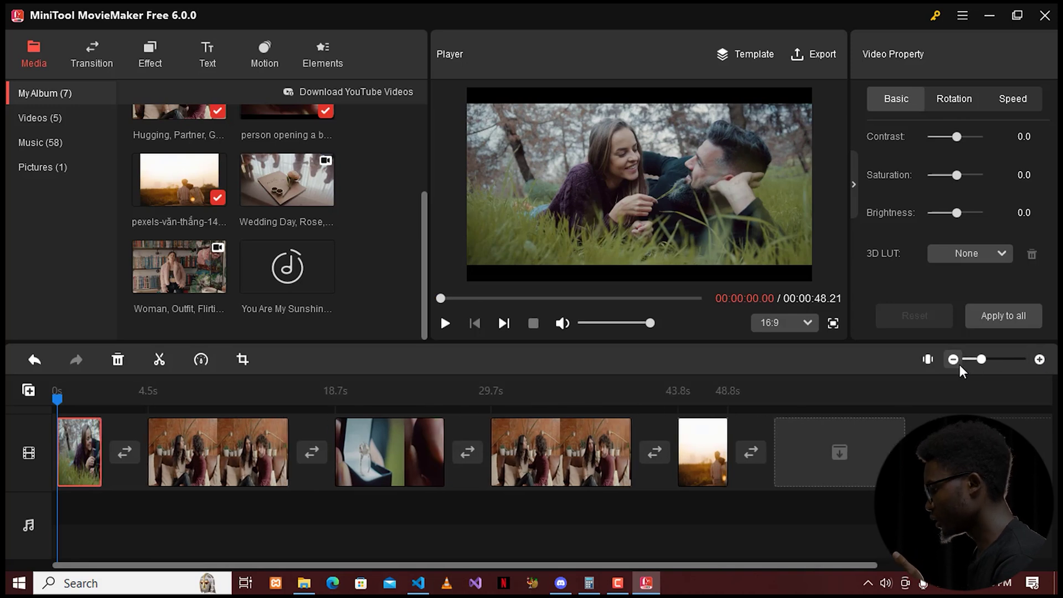
pyautogui.moveTo(979, 359); pyautogui.dragTo(1004, 356)
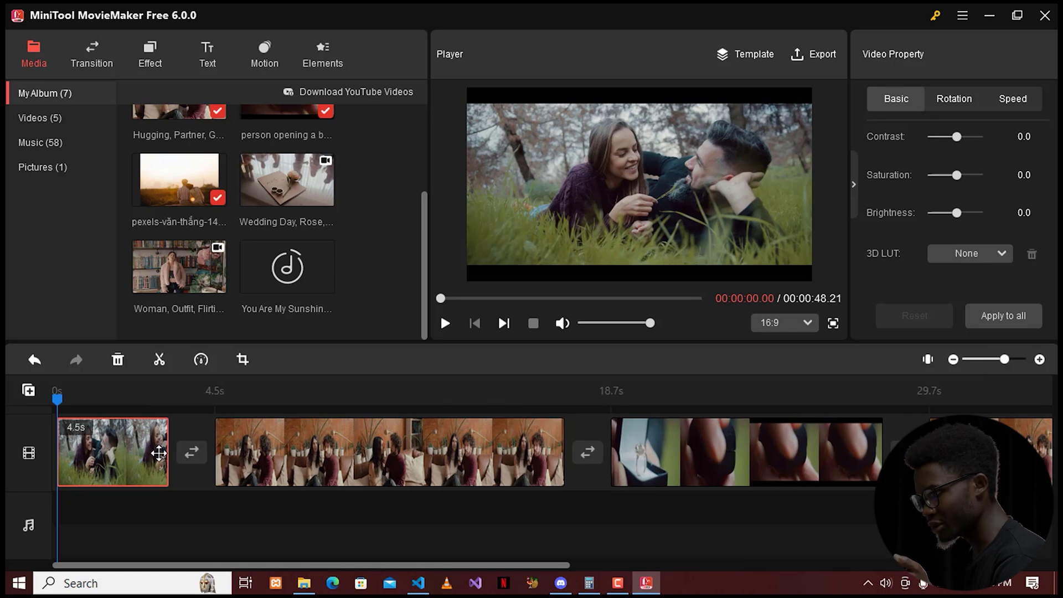
pyautogui.moveTo(168, 439); pyautogui.dragTo(125, 447)
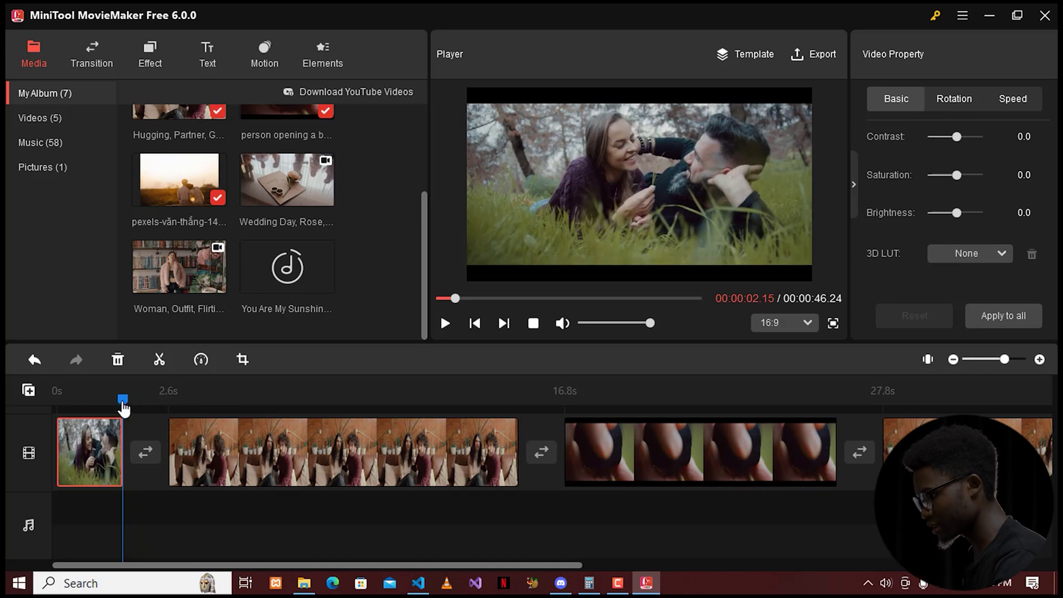
pyautogui.moveTo(123, 403); pyautogui.dragTo(12, 408)
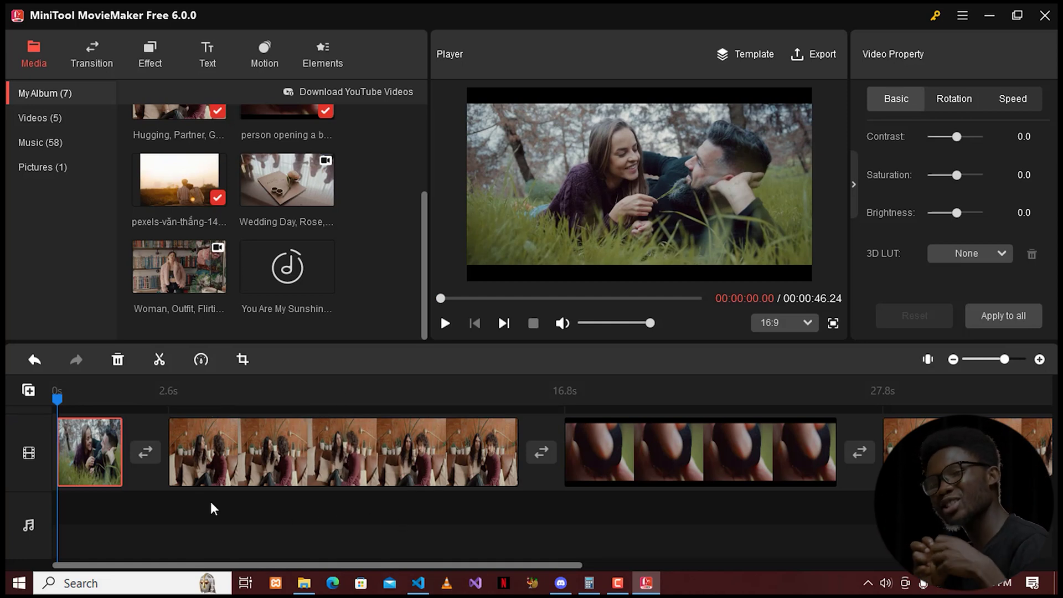
# Split the sofa clip at about 5 s and 9.1 s and delete the 7.4 s piece
pyautogui.click(247, 443)
pyautogui.moveTo(173, 408); pyautogui.dragTo(237, 408)
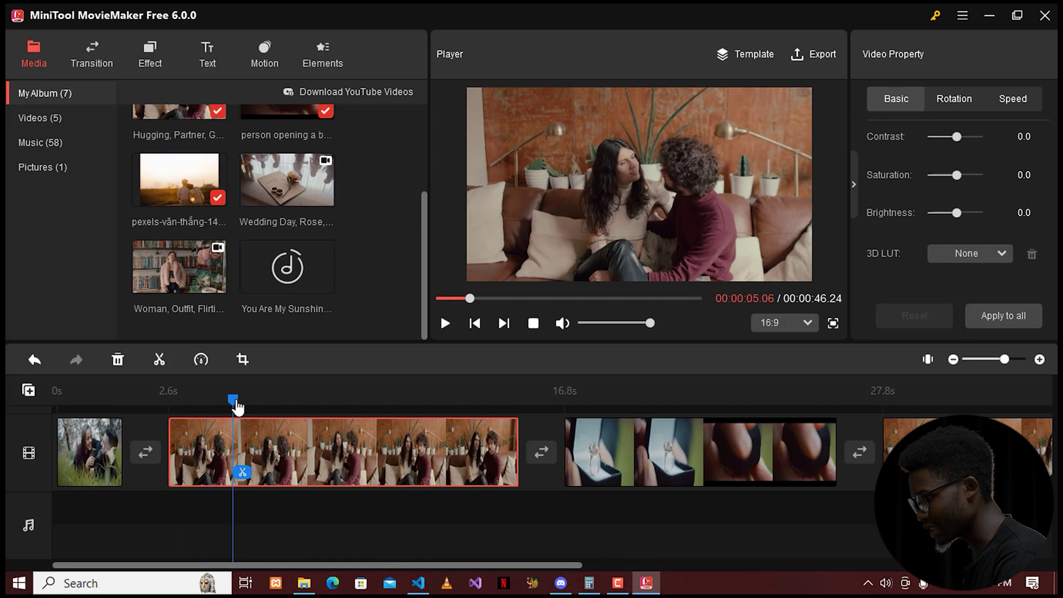
pyautogui.click(244, 472)
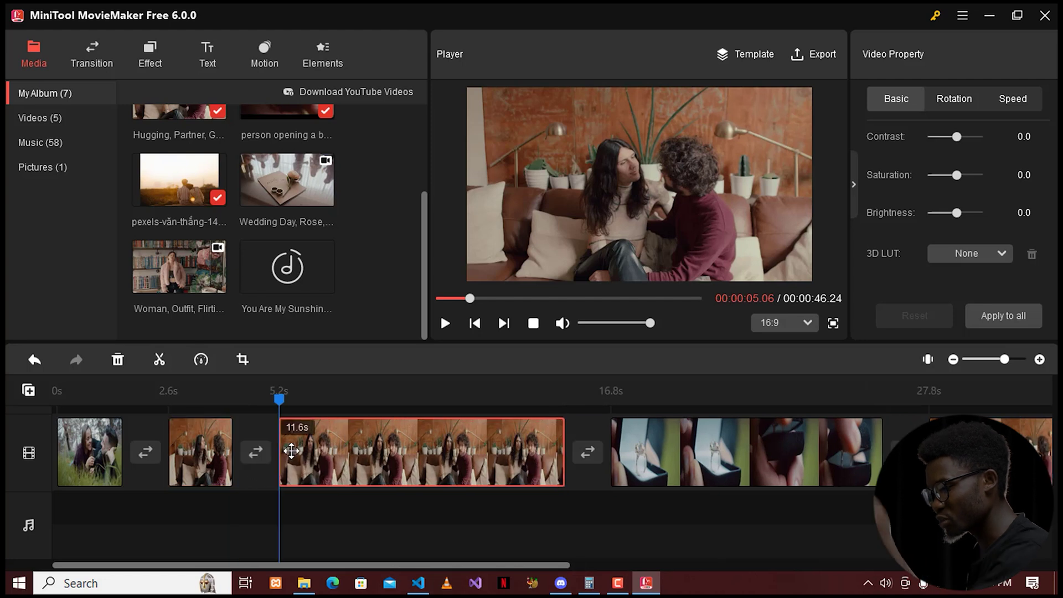
pyautogui.moveTo(285, 403); pyautogui.dragTo(387, 419)
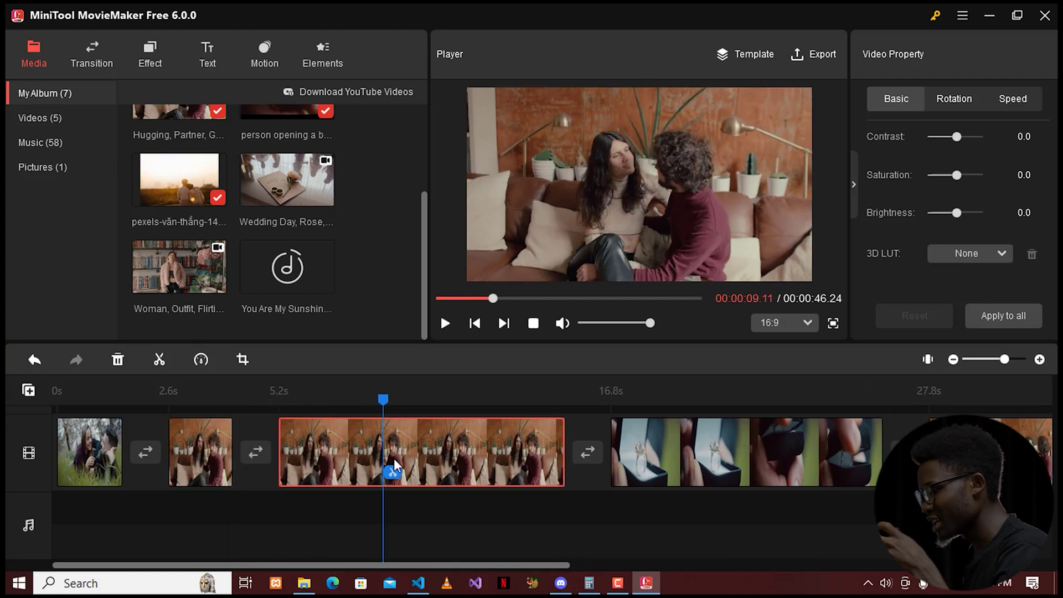
pyautogui.click(394, 474)
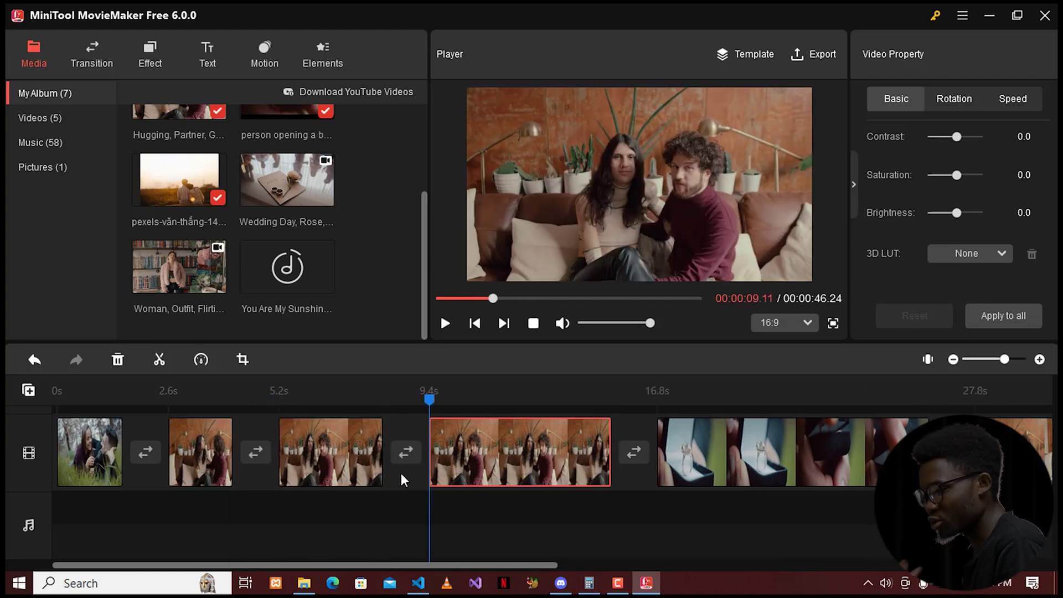
pyautogui.rightClick(522, 467)
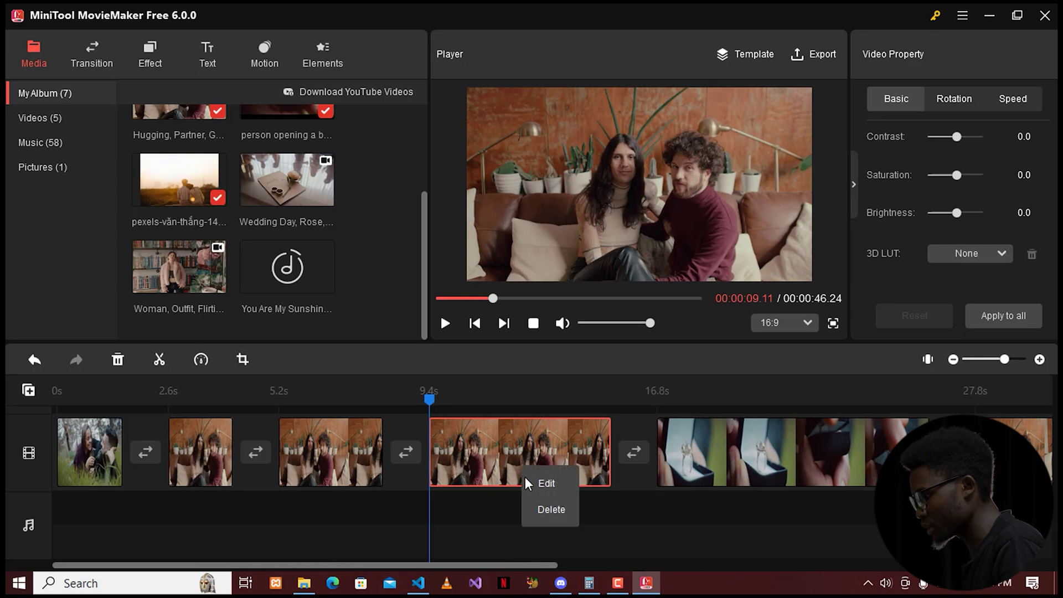
pyautogui.click(551, 508)
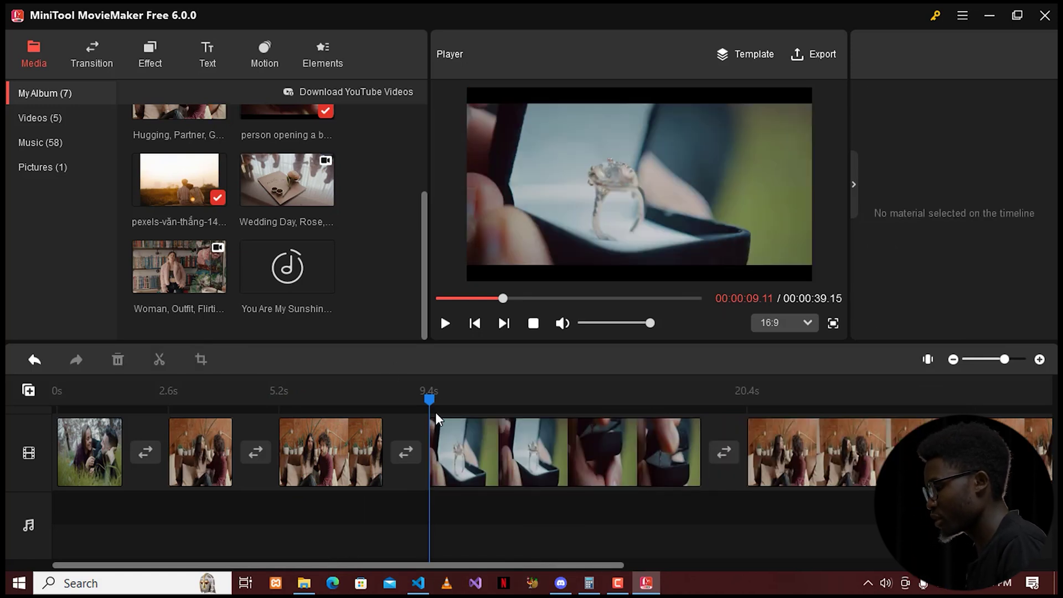
# Preview the video from the start and delete the third clip, the couch scene
pyautogui.click(57, 392)
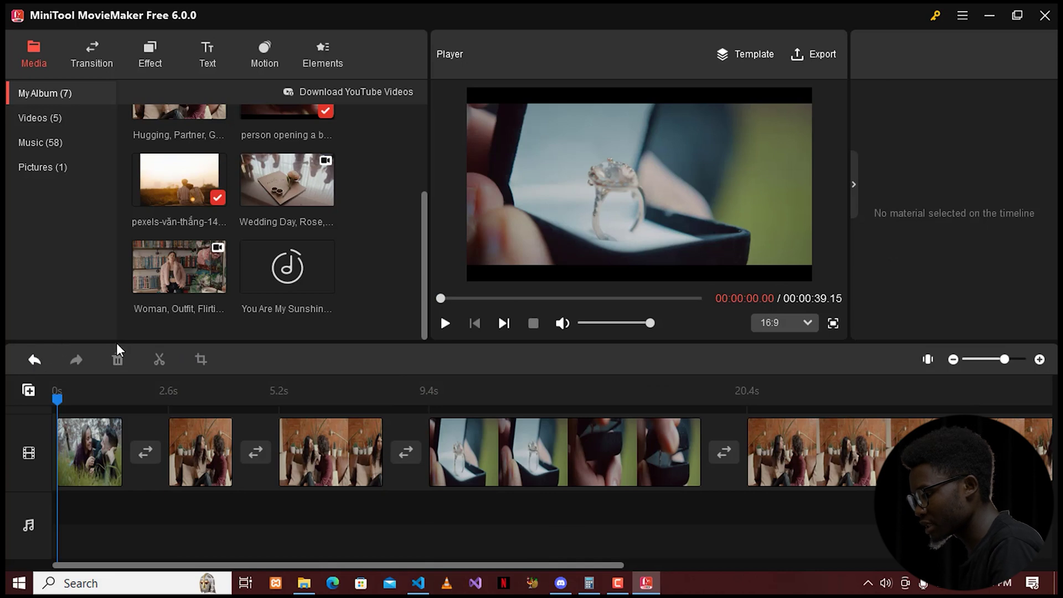
pyautogui.press('space')
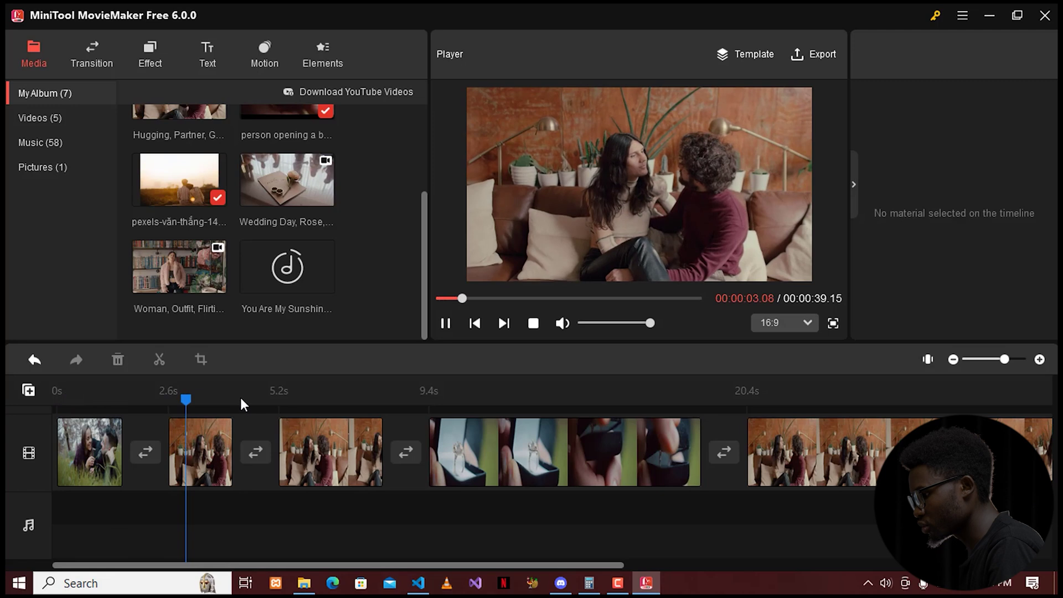
pyautogui.click(337, 450)
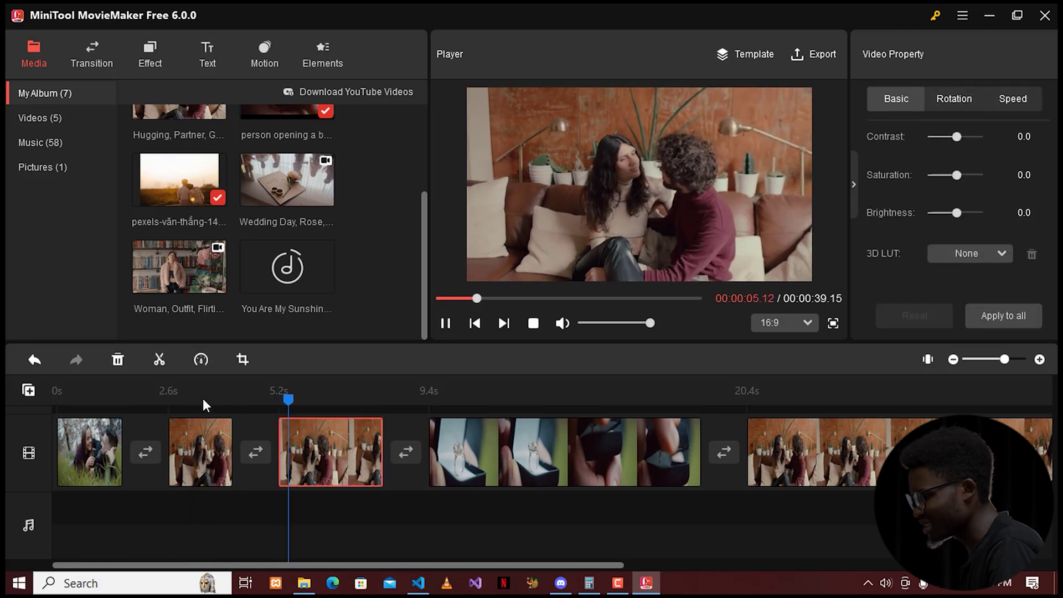
pyautogui.press('Delete')
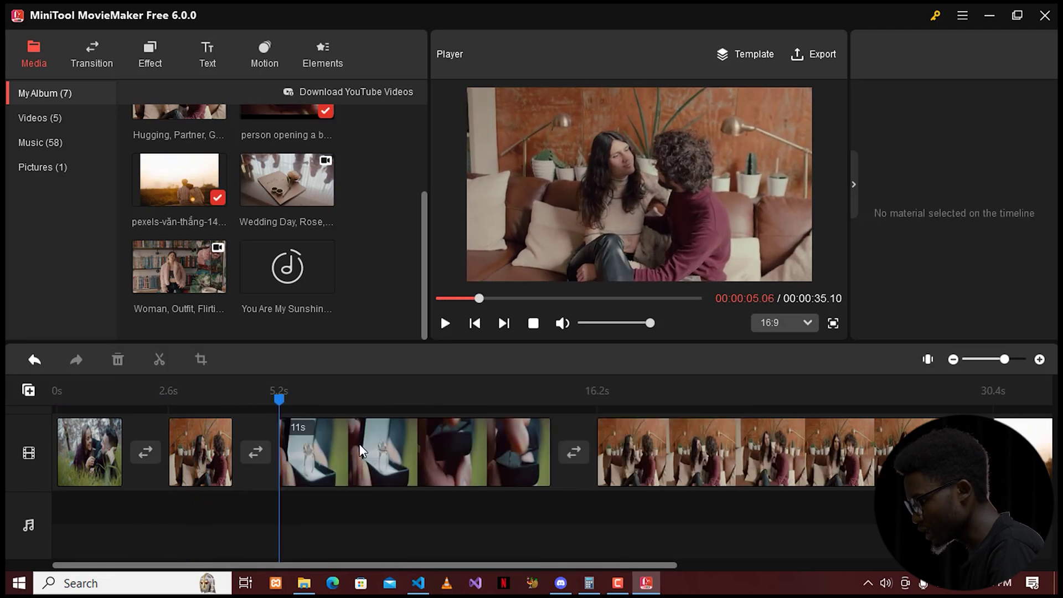
# Split the ring clip at 10 seconds and delete its right part
pyautogui.click(395, 432)
pyautogui.moveTo(290, 410); pyautogui.dragTo(396, 471)
pyautogui.click(410, 476)
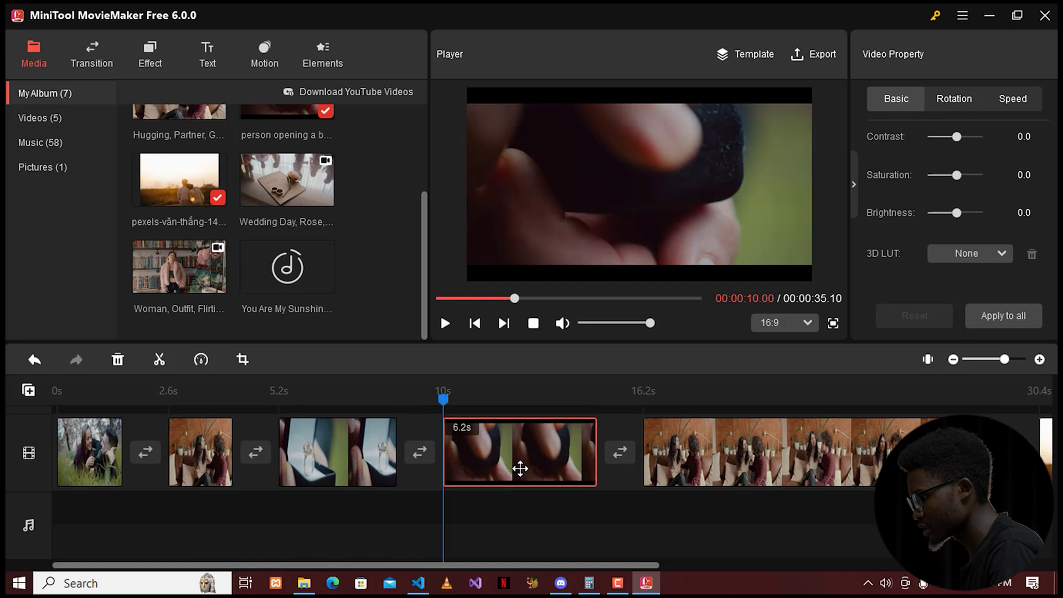
pyautogui.click(118, 359)
# Split the long couch clip at 13.20 seconds and delete the leftover end
pyautogui.moveTo(447, 396); pyautogui.dragTo(533, 432)
pyautogui.click(502, 453)
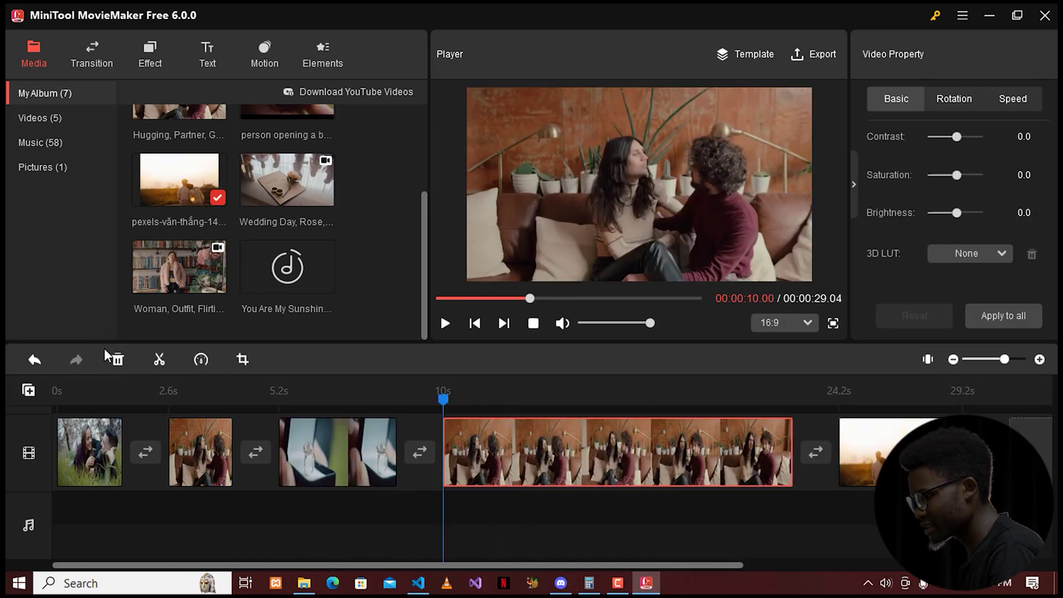
pyautogui.click(168, 361)
pyautogui.moveTo(444, 397); pyautogui.dragTo(535, 417)
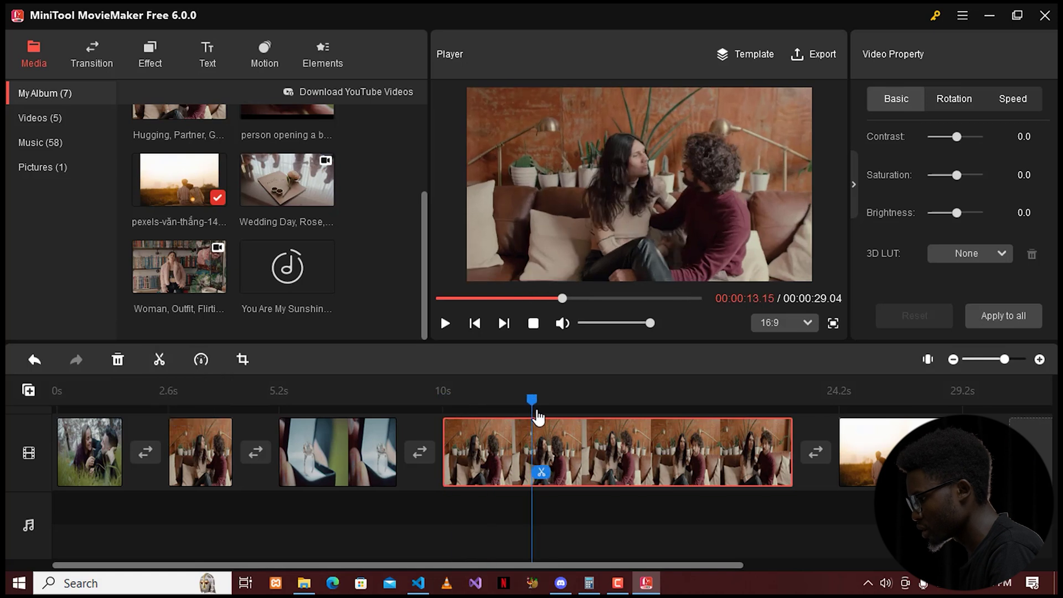
pyautogui.click(620, 447)
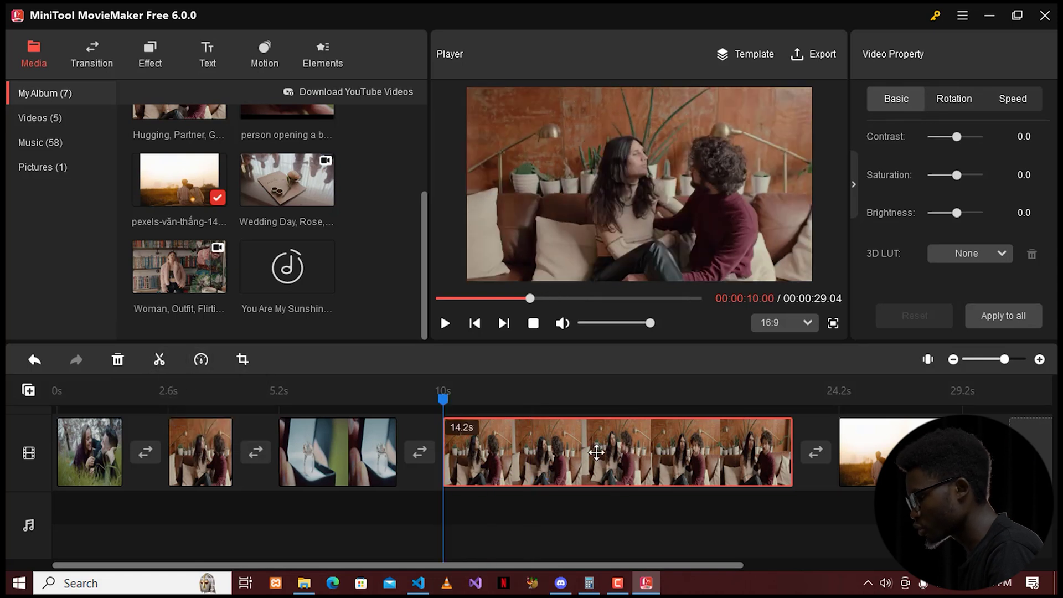
pyautogui.moveTo(462, 399); pyautogui.dragTo(545, 421)
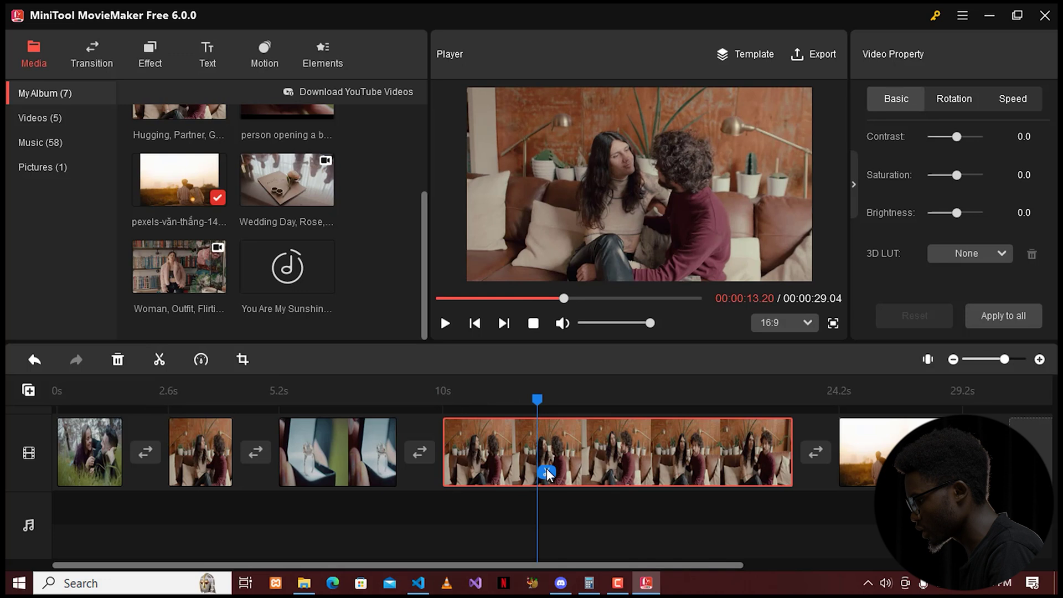
pyautogui.click(545, 473)
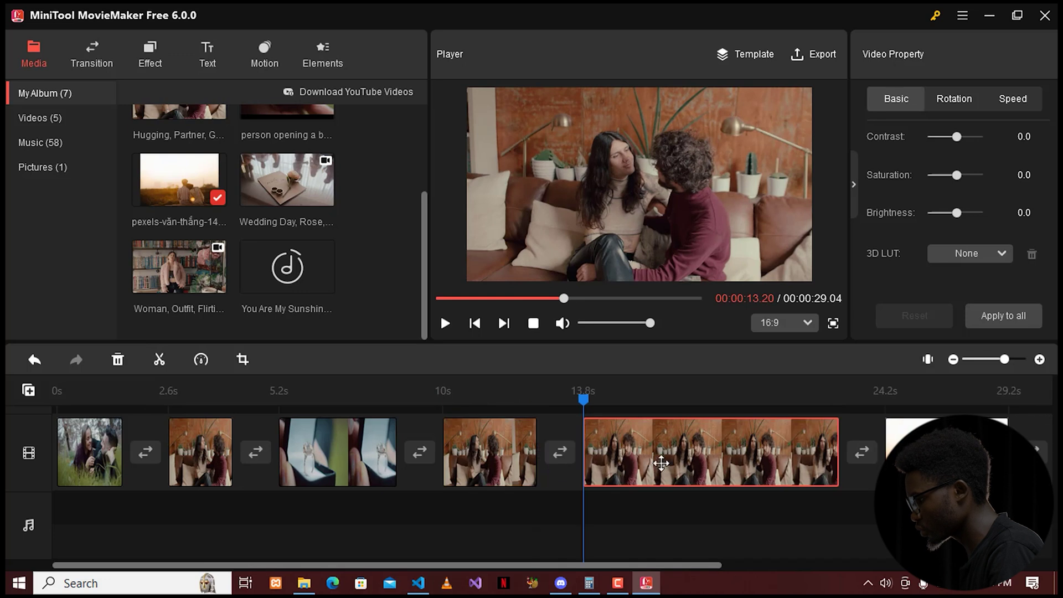
pyautogui.click(118, 359)
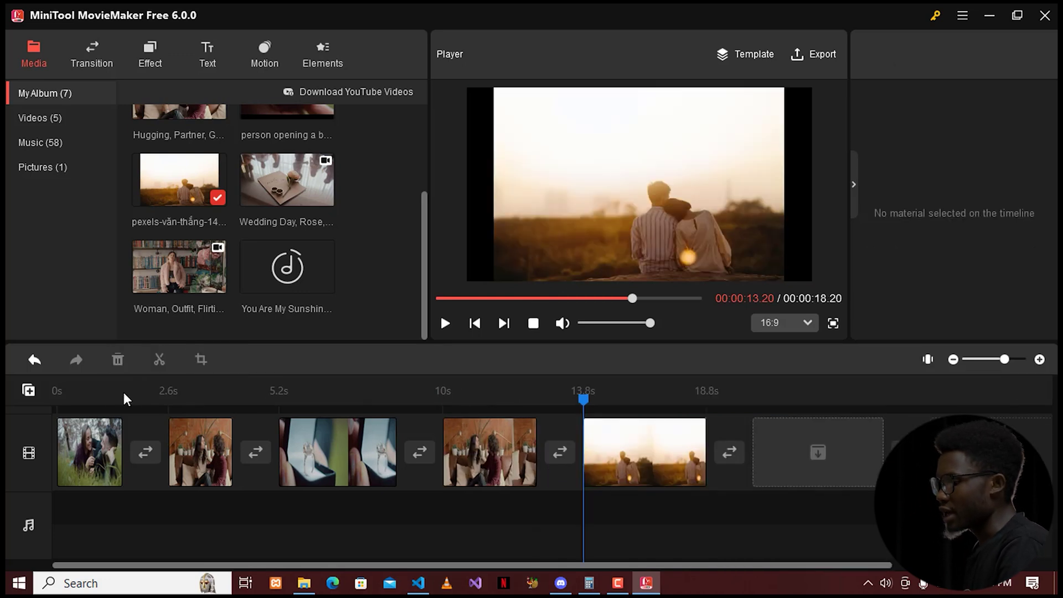
pyautogui.moveTo(583, 399); pyautogui.dragTo(312, 399)
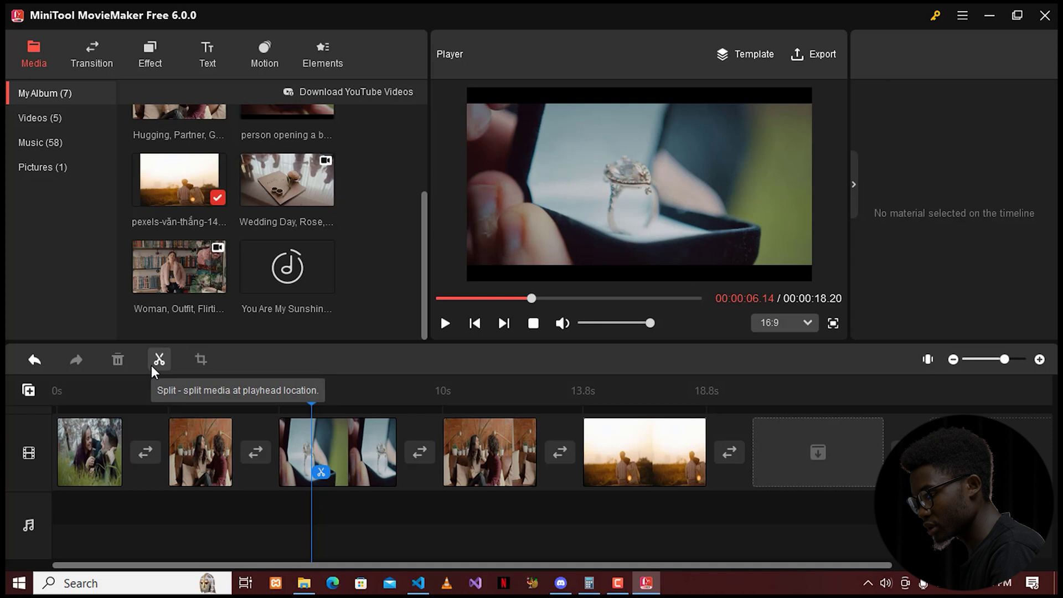
pyautogui.click(372, 464)
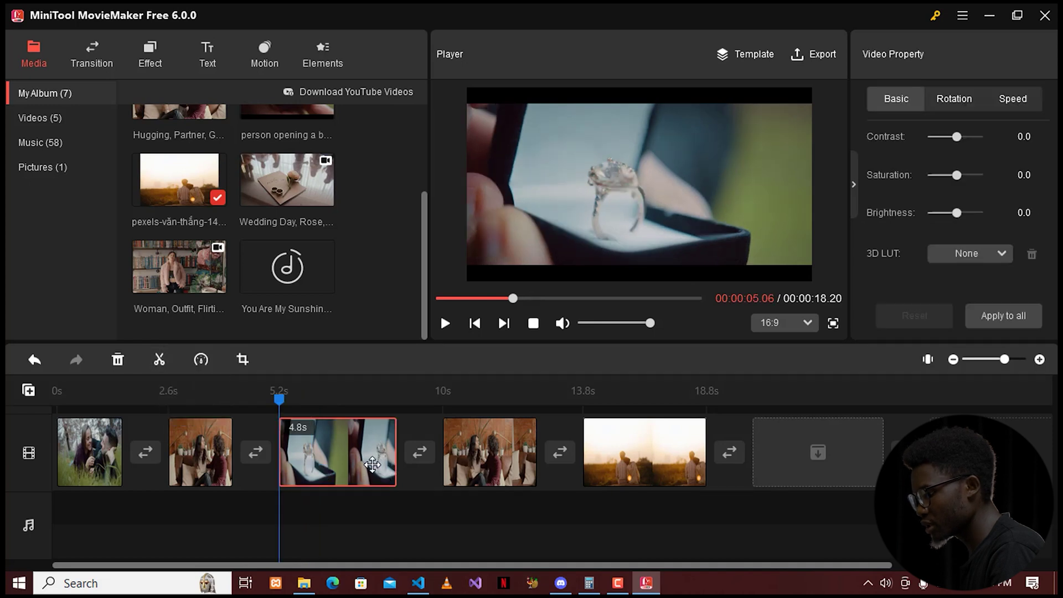
pyautogui.click(161, 360)
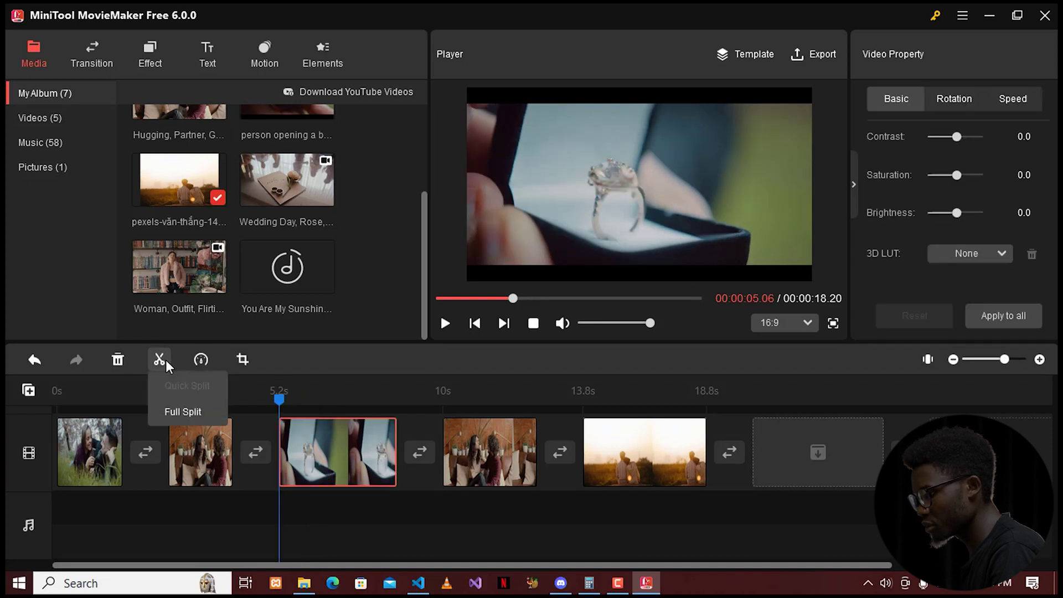
pyautogui.click(191, 411)
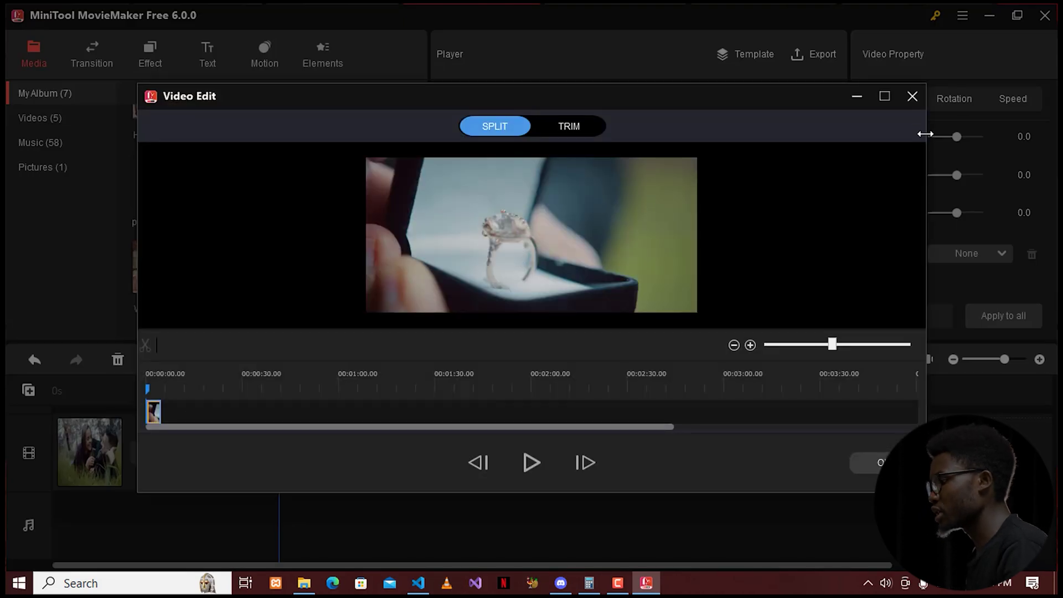
pyautogui.click(912, 97)
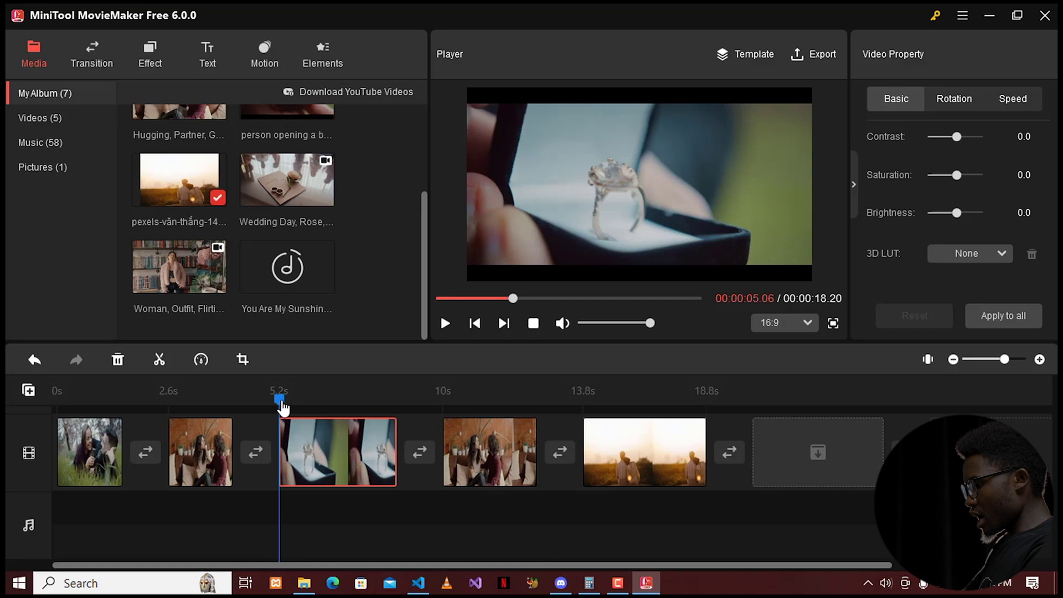
pyautogui.moveTo(282, 408); pyautogui.dragTo(10, 409)
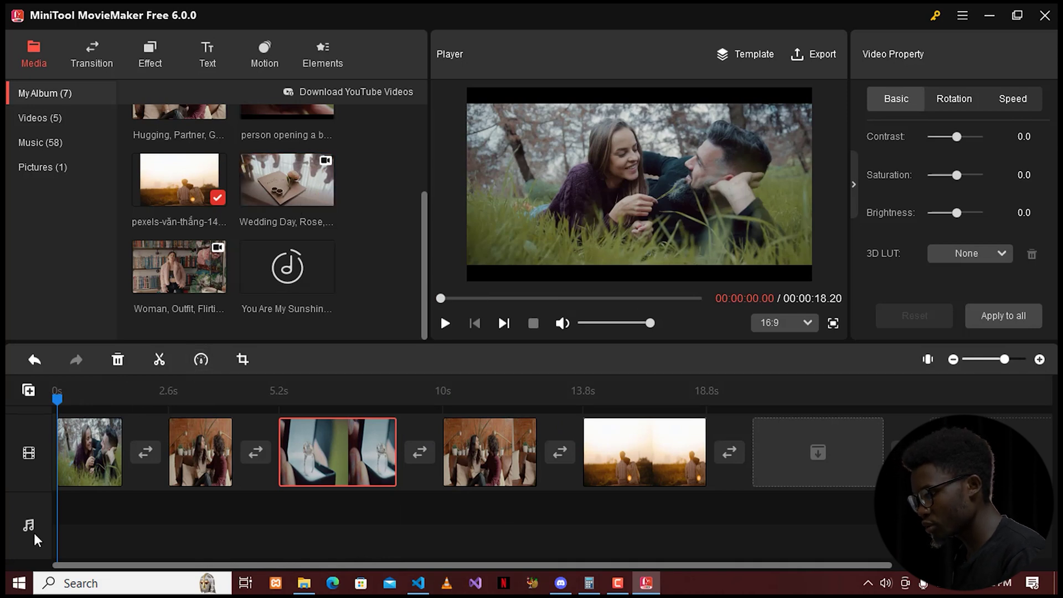
# Place You Are My Sunshine on the music track and add two empty tracks, Track1 and Track2
pyautogui.moveTo(280, 277); pyautogui.dragTo(154, 460)
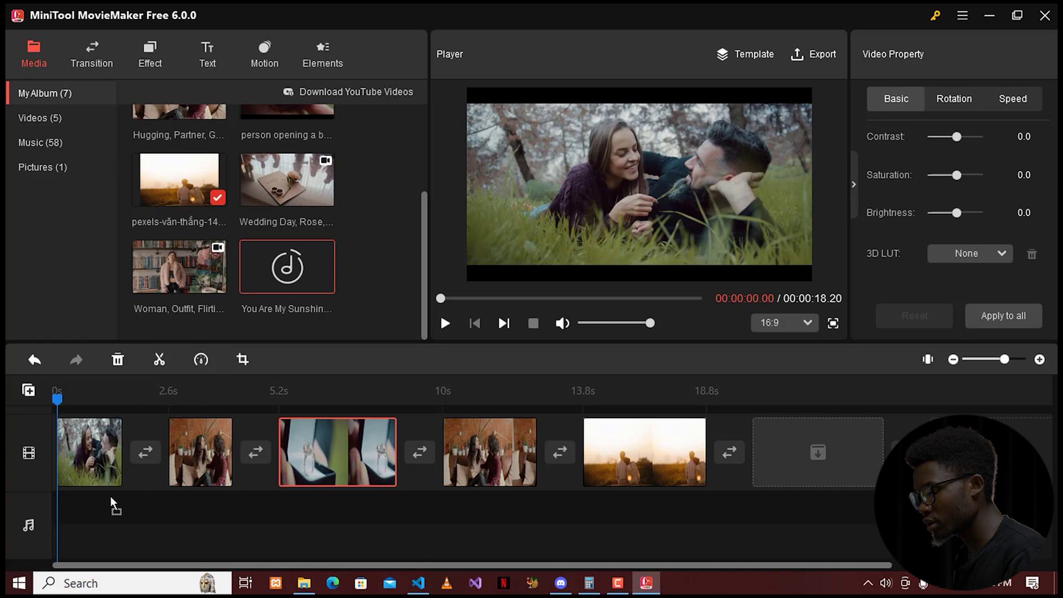
pyautogui.moveTo(65, 544); pyautogui.dragTo(64, 545)
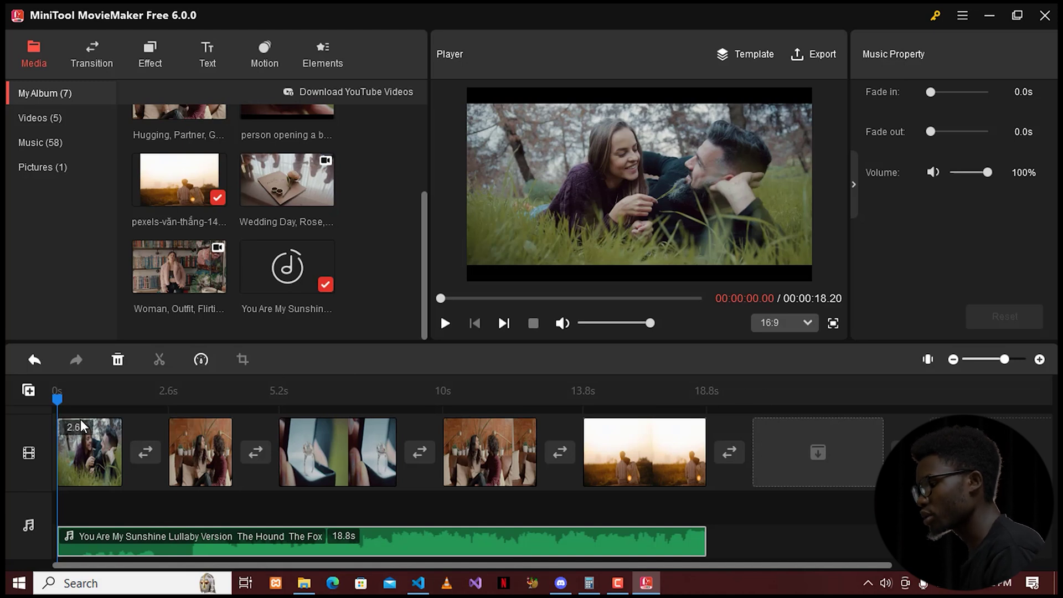
pyautogui.click(28, 390)
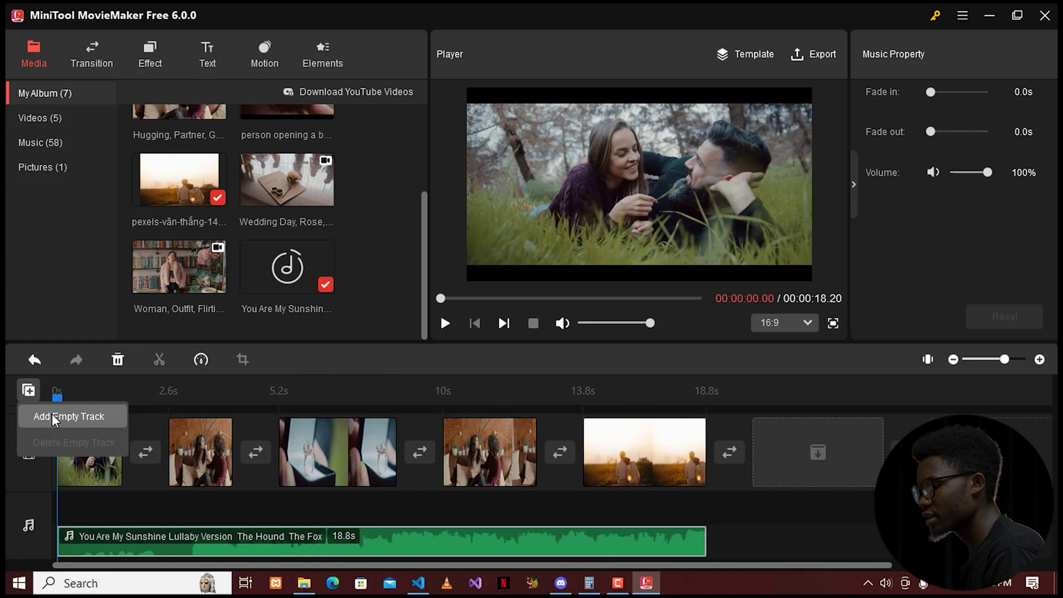
pyautogui.click(52, 414)
pyautogui.click(35, 392)
pyautogui.click(68, 414)
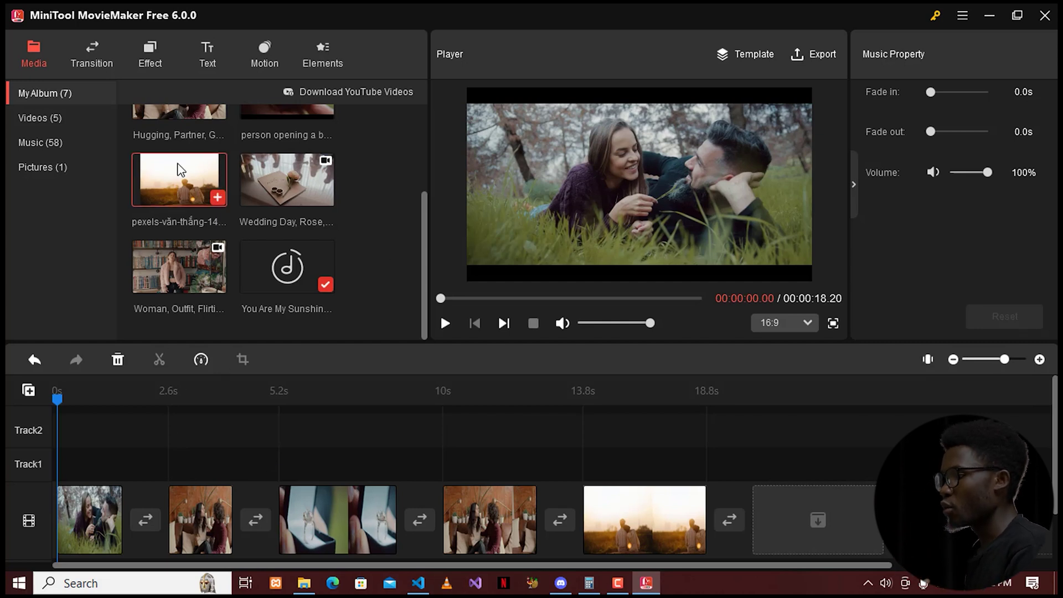
# Place the Curtain transition between the first two clips
pyautogui.click(88, 55)
pyautogui.scroll(-3, 214, 176)
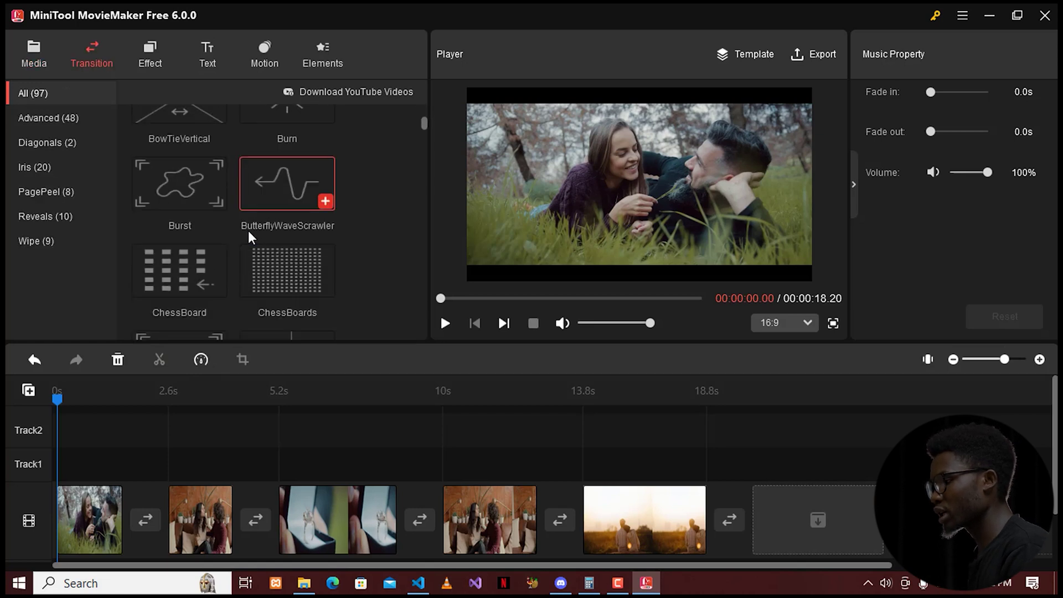
pyautogui.moveTo(284, 229)
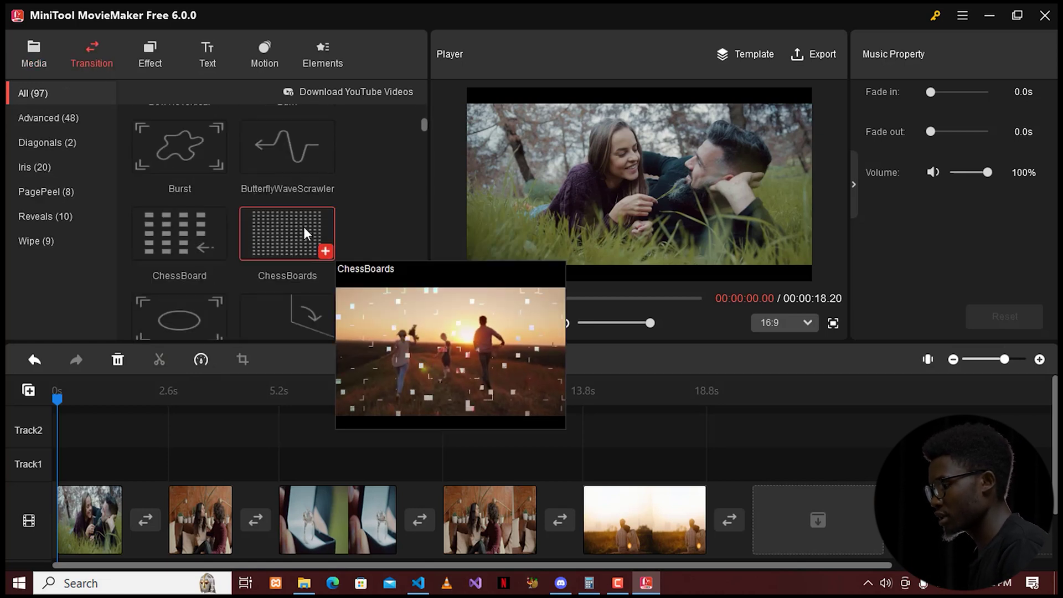
pyautogui.scroll(-5, 245, 244)
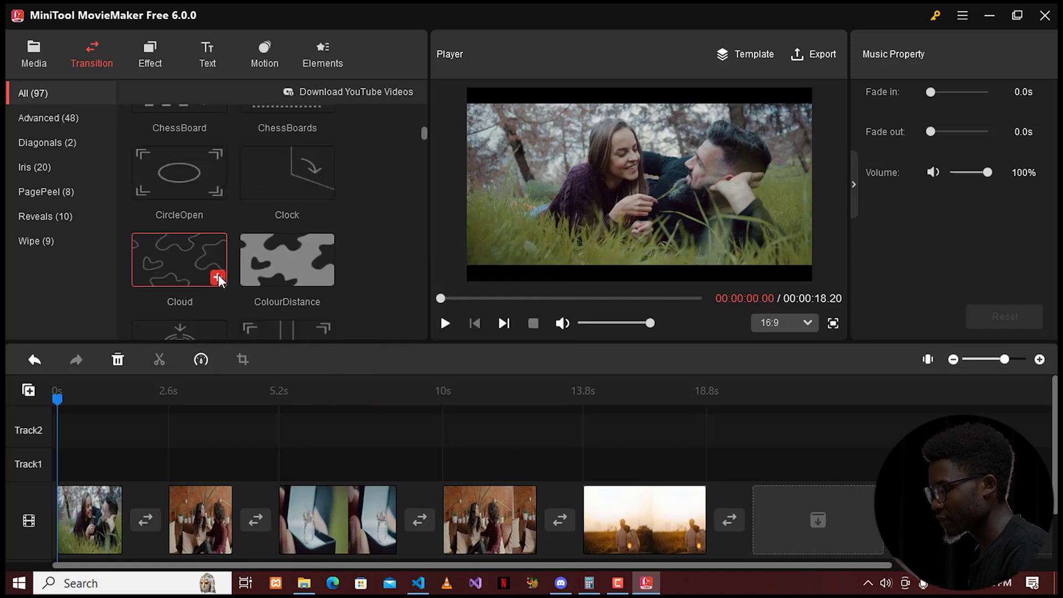
pyautogui.scroll(-3, 256, 254)
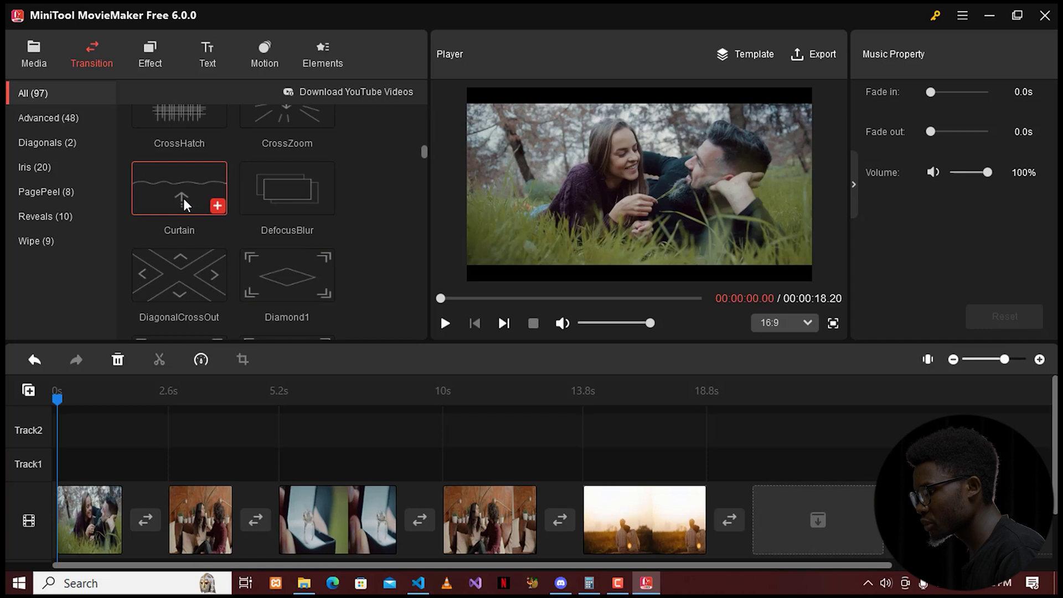
pyautogui.moveTo(184, 201)
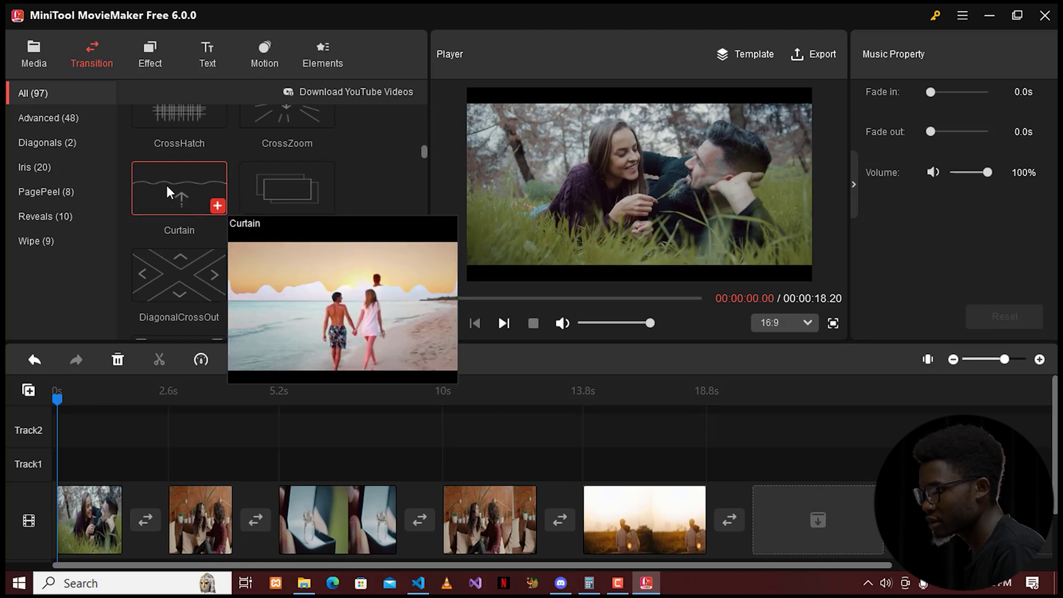
pyautogui.moveTo(171, 231); pyautogui.dragTo(145, 524)
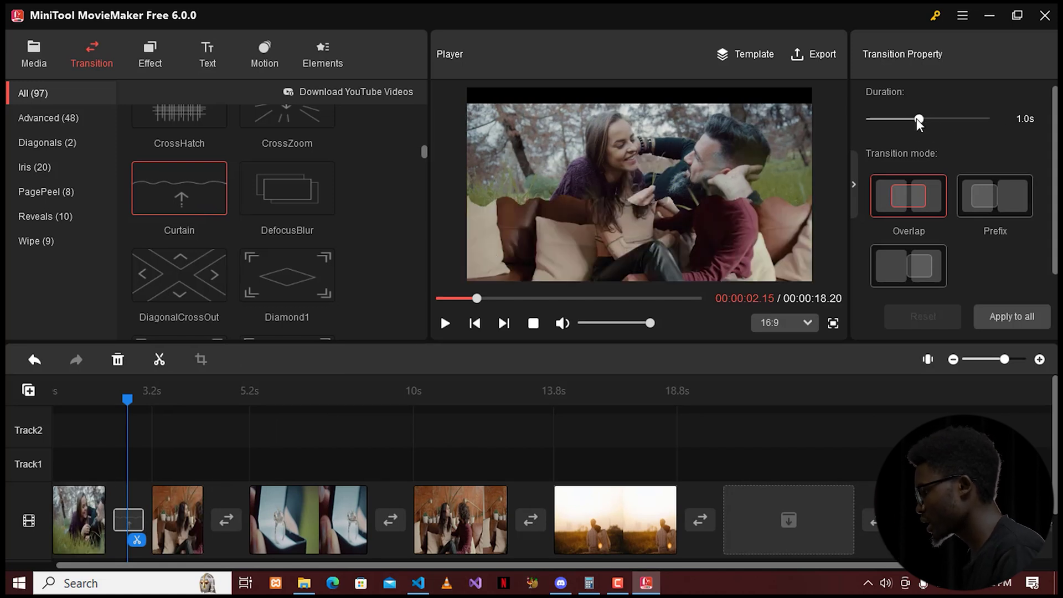
# Set the Curtain transition to Overlap mode with a 0.5 s duration
pyautogui.click(997, 200)
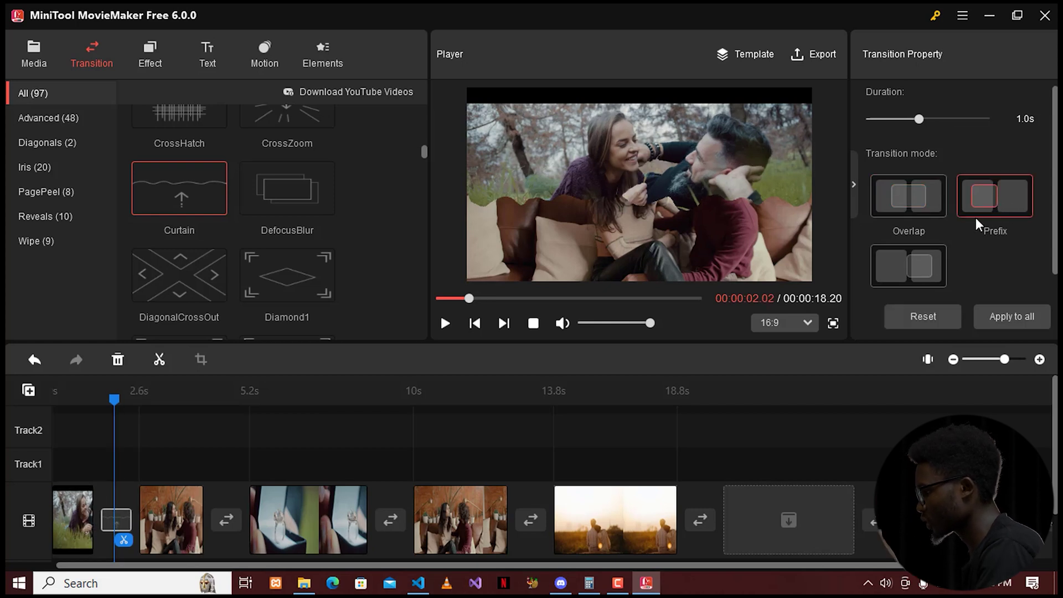
pyautogui.click(906, 188)
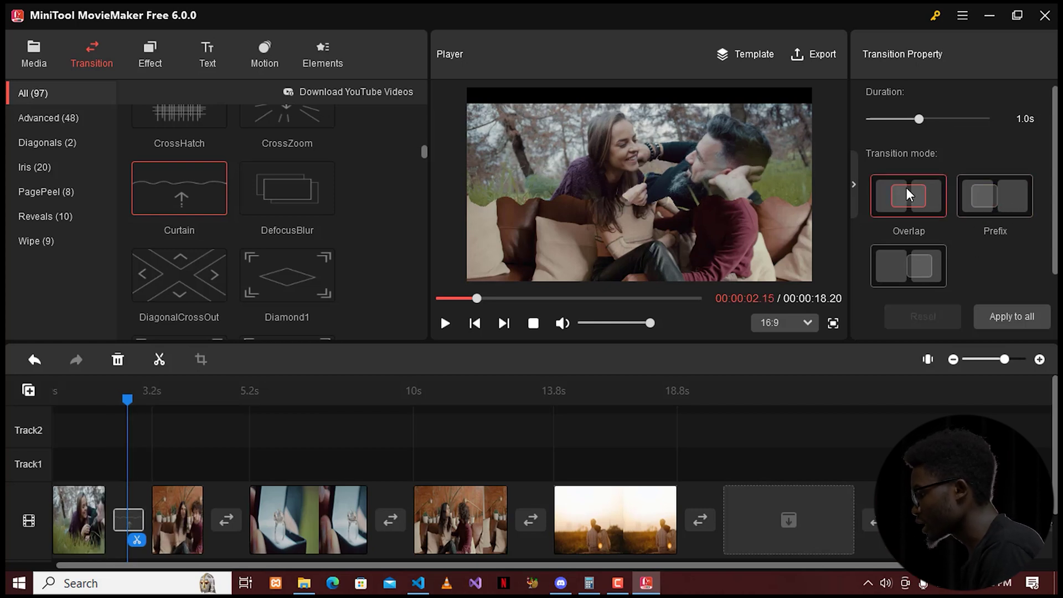
pyautogui.scroll(-1, 917, 265)
pyautogui.click(917, 264)
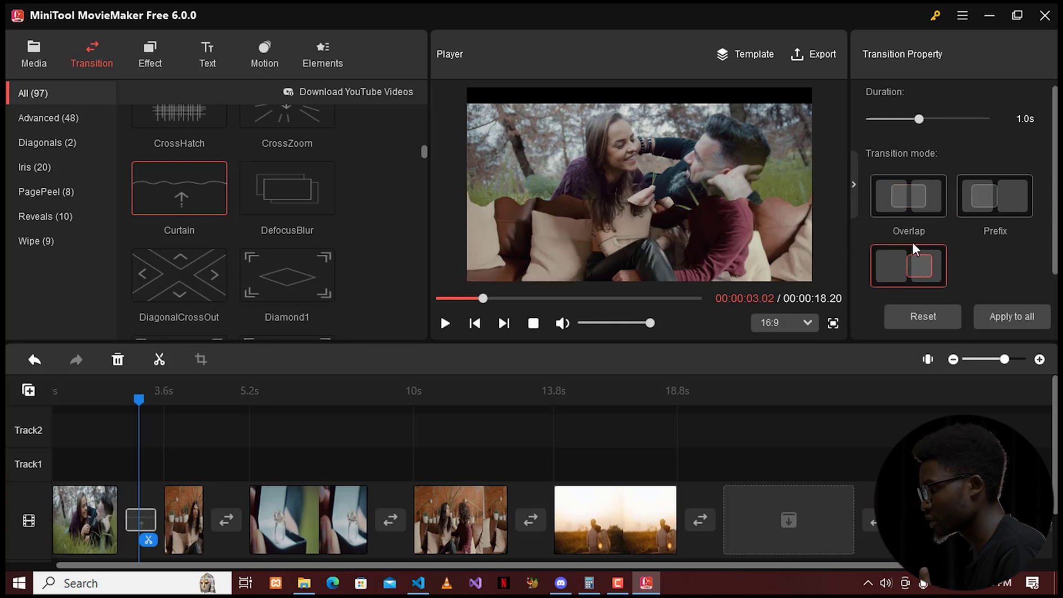
pyautogui.click(918, 201)
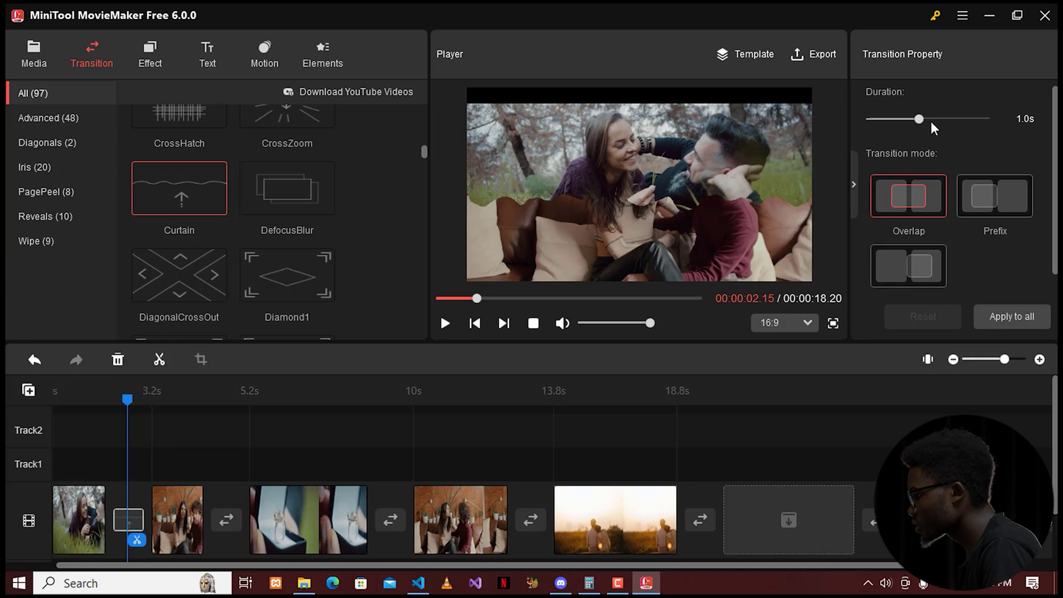
pyautogui.moveTo(919, 120); pyautogui.dragTo(908, 120)
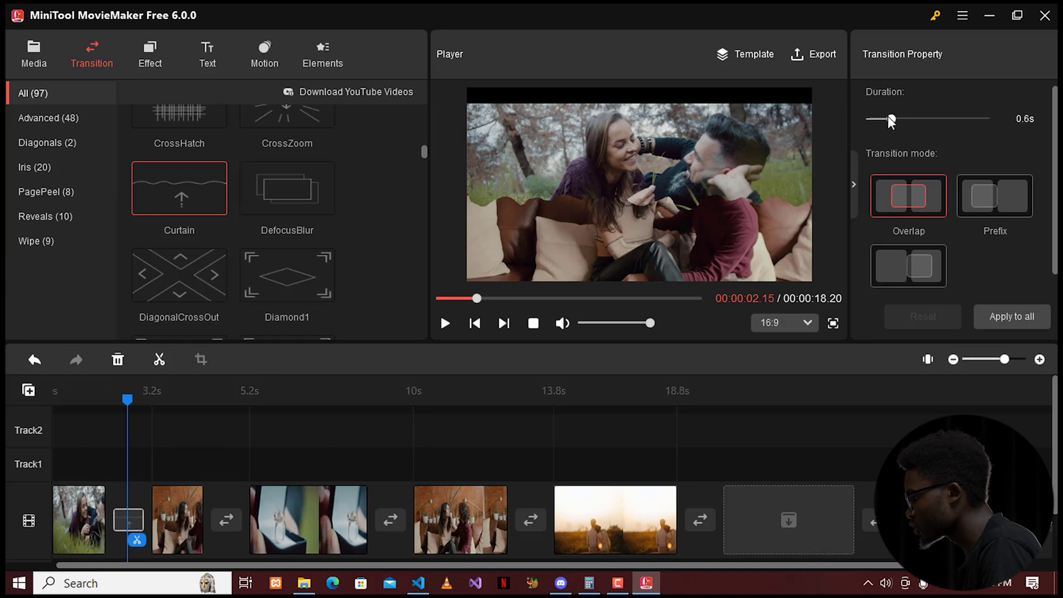
pyautogui.moveTo(883, 119); pyautogui.dragTo(884, 119)
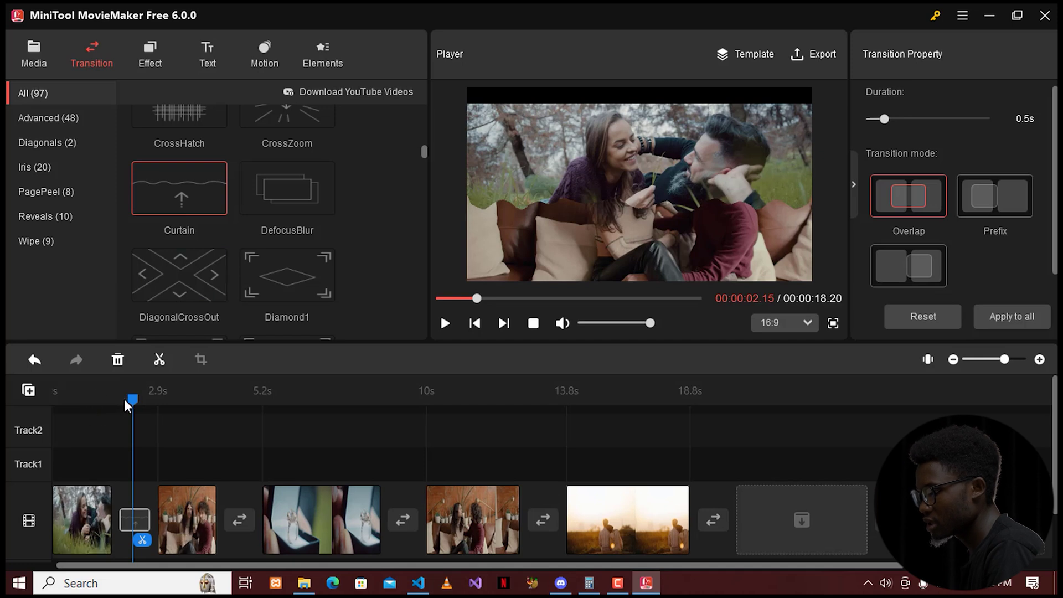
# Preview the shortened transition from just before it
pyautogui.moveTo(135, 406); pyautogui.dragTo(105, 401)
pyautogui.press('space')
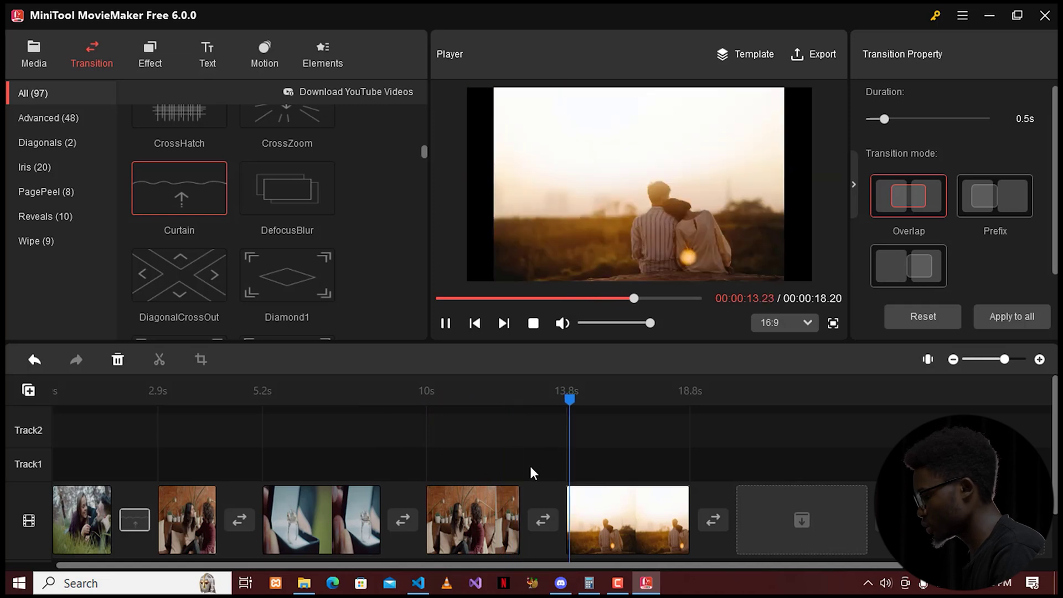
pyautogui.press('space')
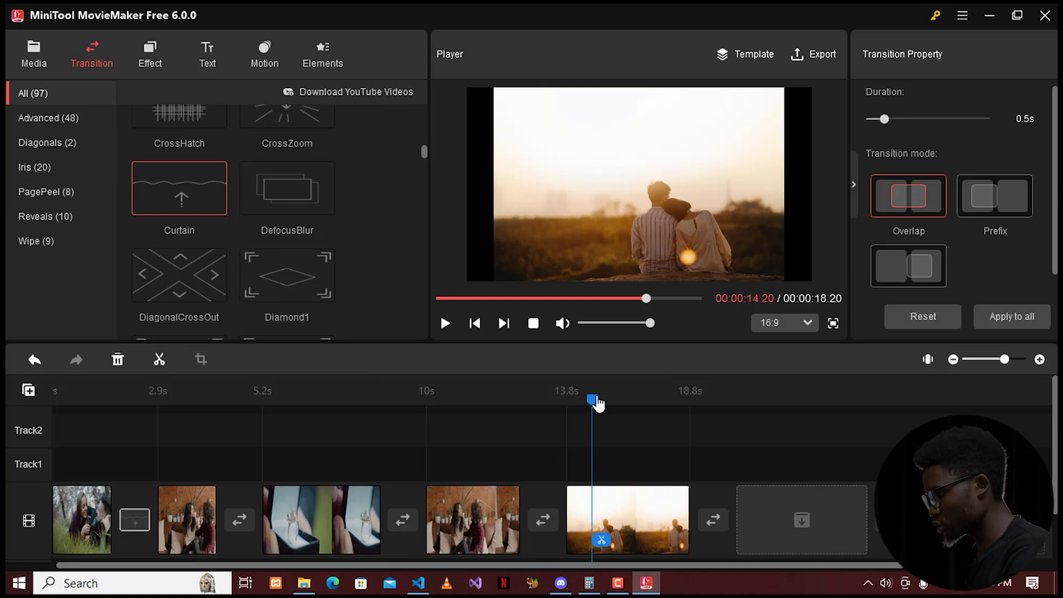
# Add Curtain transitions between clips two-three, three-four and four-five
pyautogui.moveTo(603, 395); pyautogui.dragTo(7, 345)
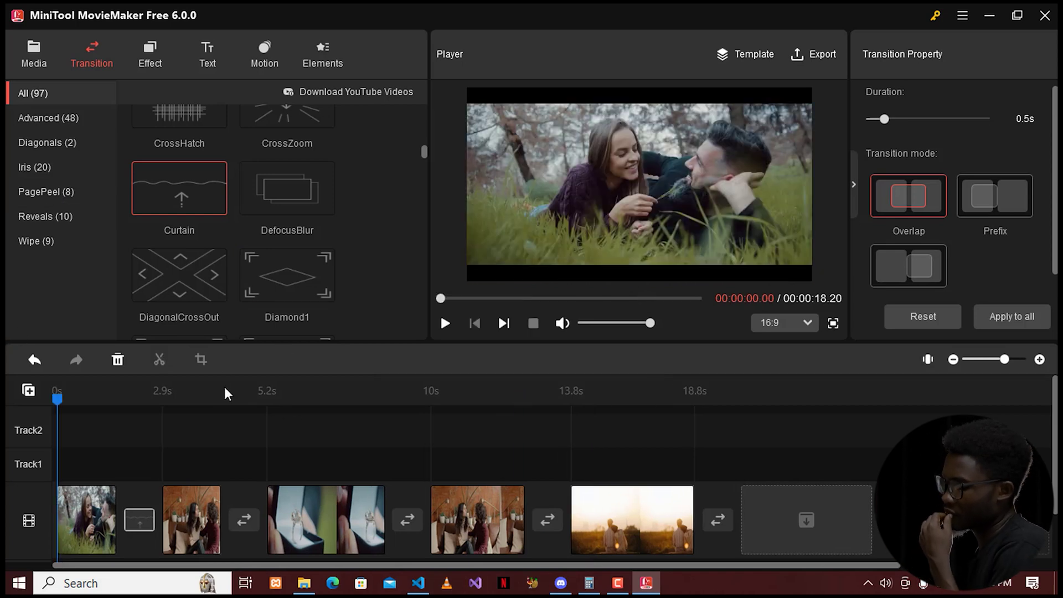
pyautogui.moveTo(179, 275); pyautogui.dragTo(245, 516)
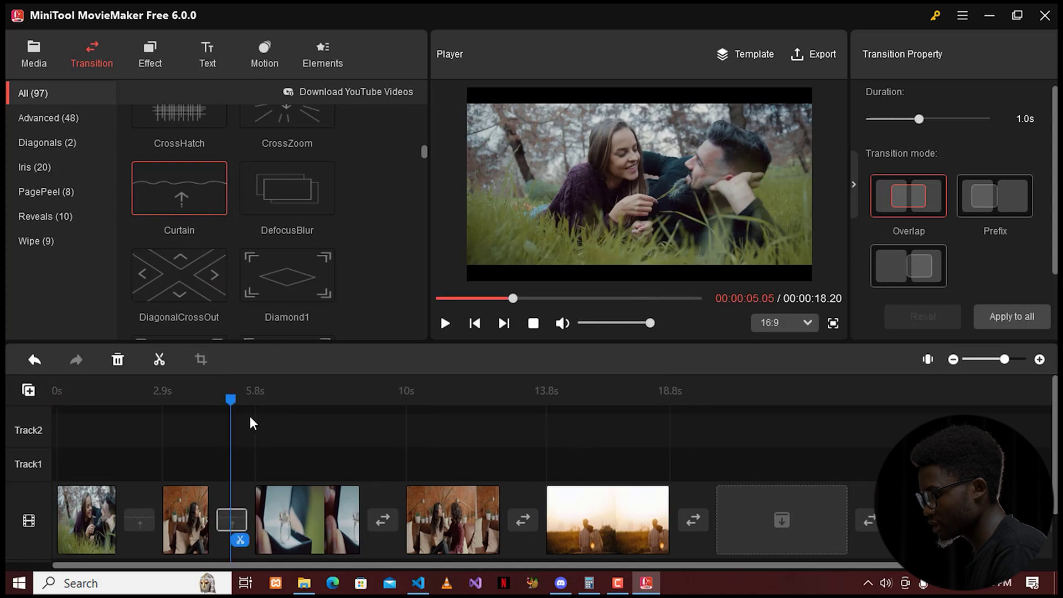
pyautogui.moveTo(184, 219); pyautogui.dragTo(386, 519)
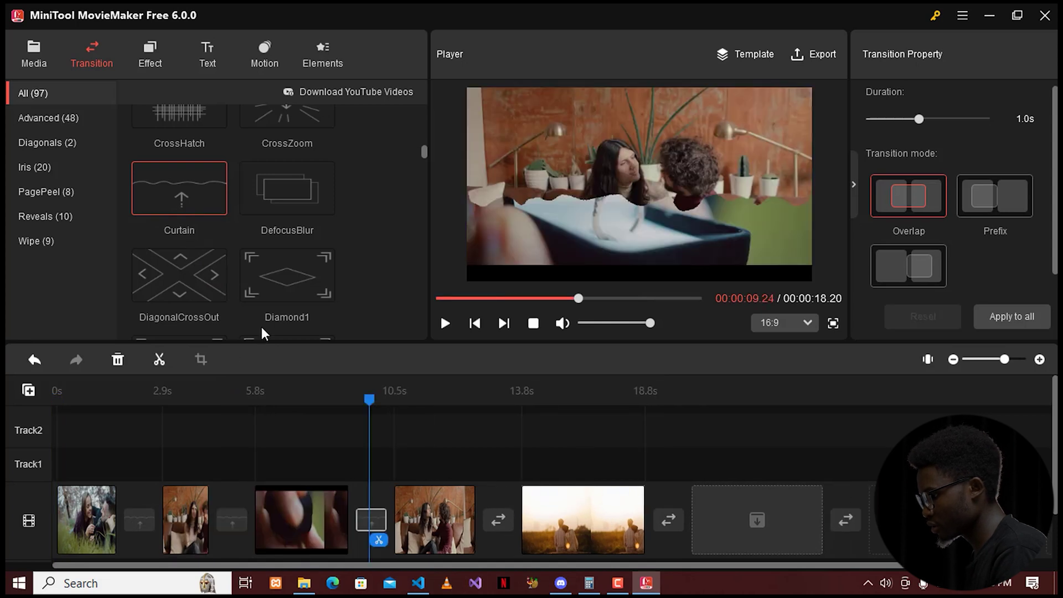
pyautogui.moveTo(531, 537); pyautogui.dragTo(506, 521)
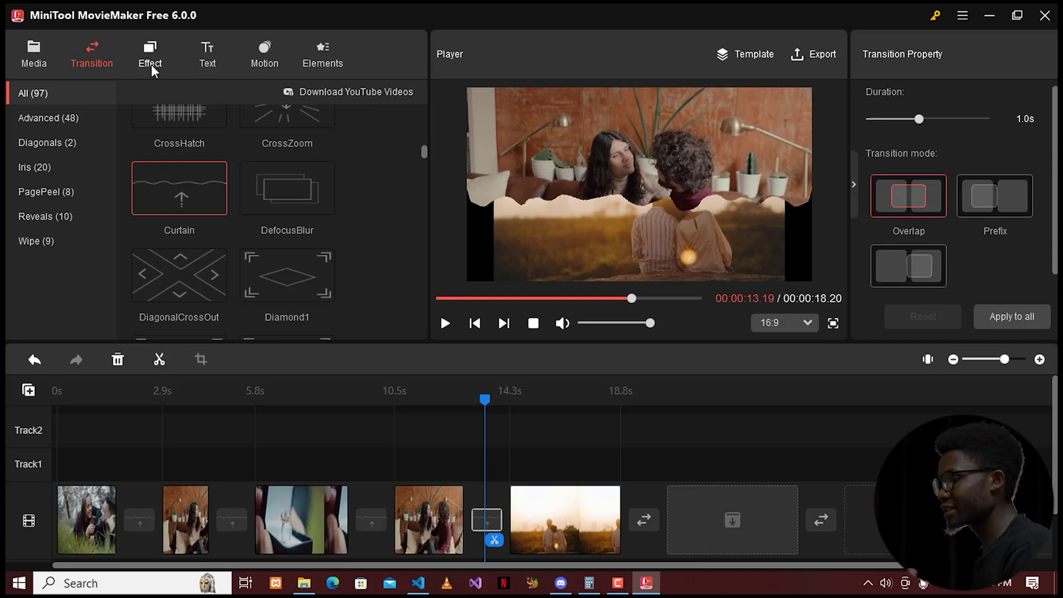
pyautogui.moveTo(487, 411); pyautogui.dragTo(71, 400)
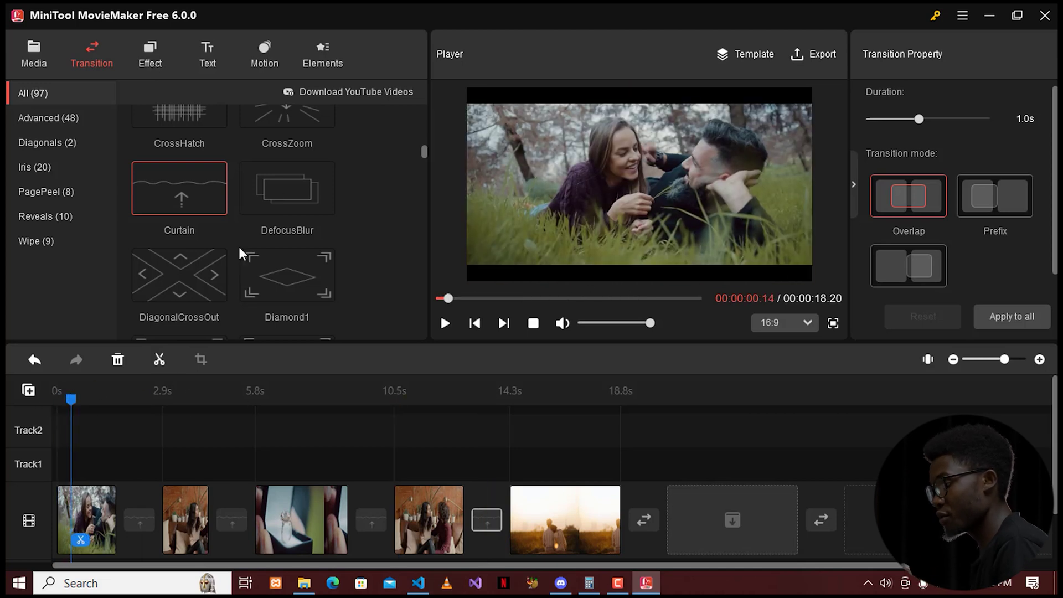
# Try the Blackcat effect on the first clip, then select that clip
pyautogui.click(148, 60)
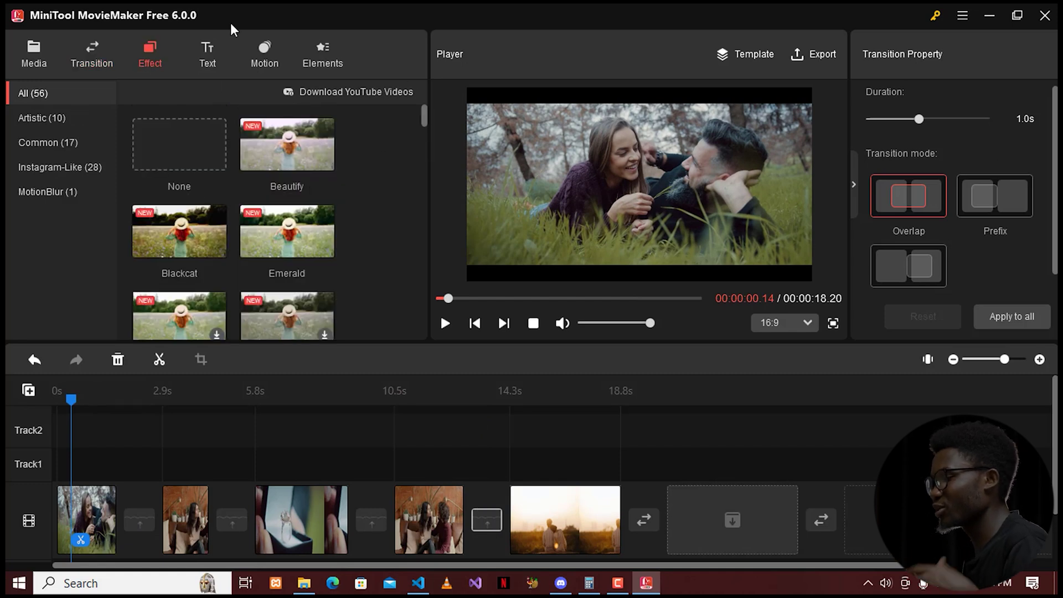
pyautogui.scroll(-1, 299, 210)
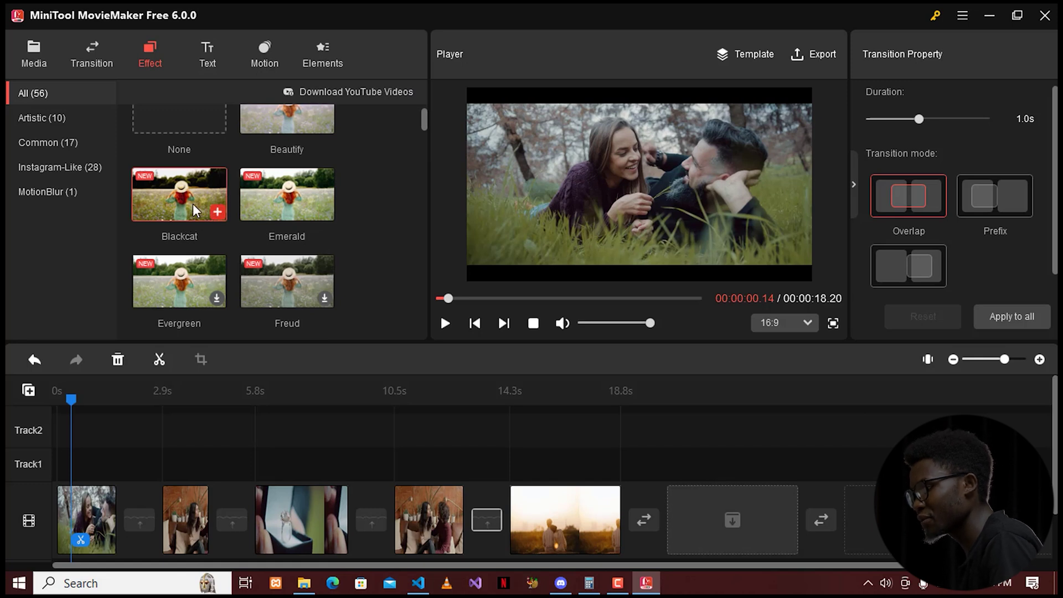
pyautogui.moveTo(185, 191); pyautogui.dragTo(87, 517)
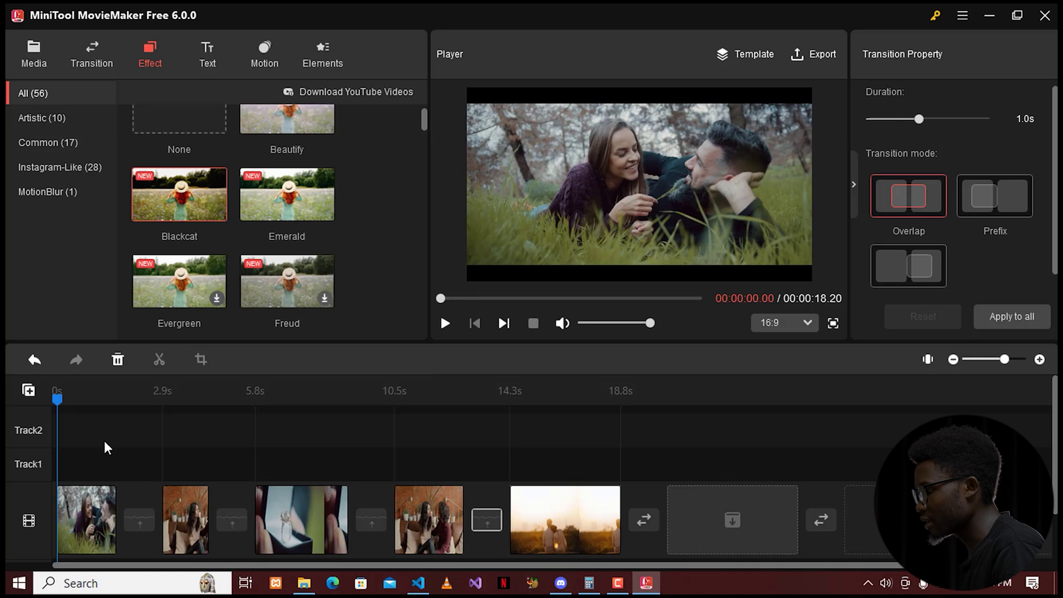
pyautogui.moveTo(202, 216)
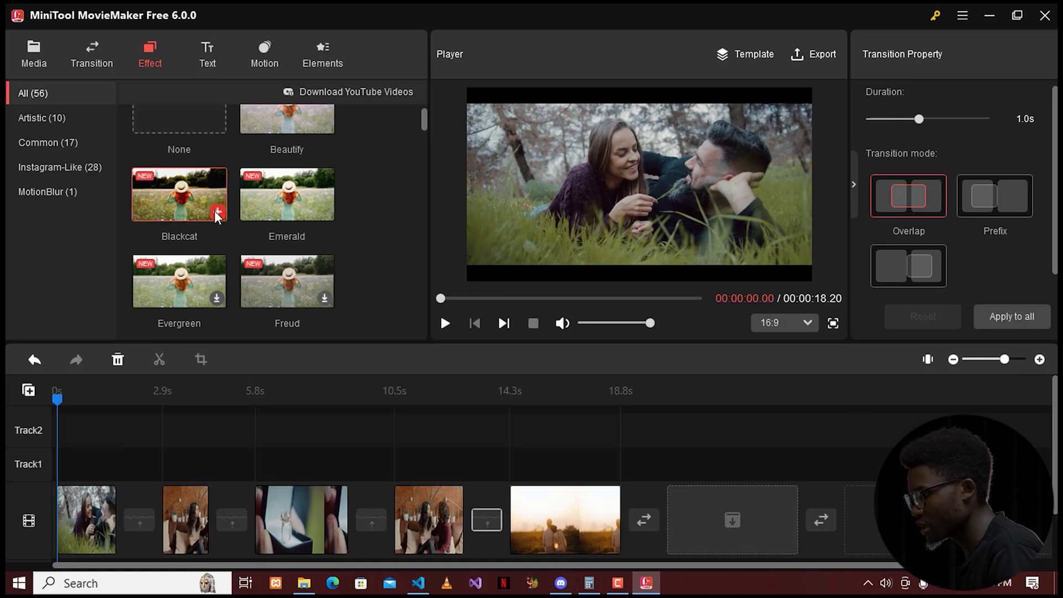
pyautogui.click(103, 501)
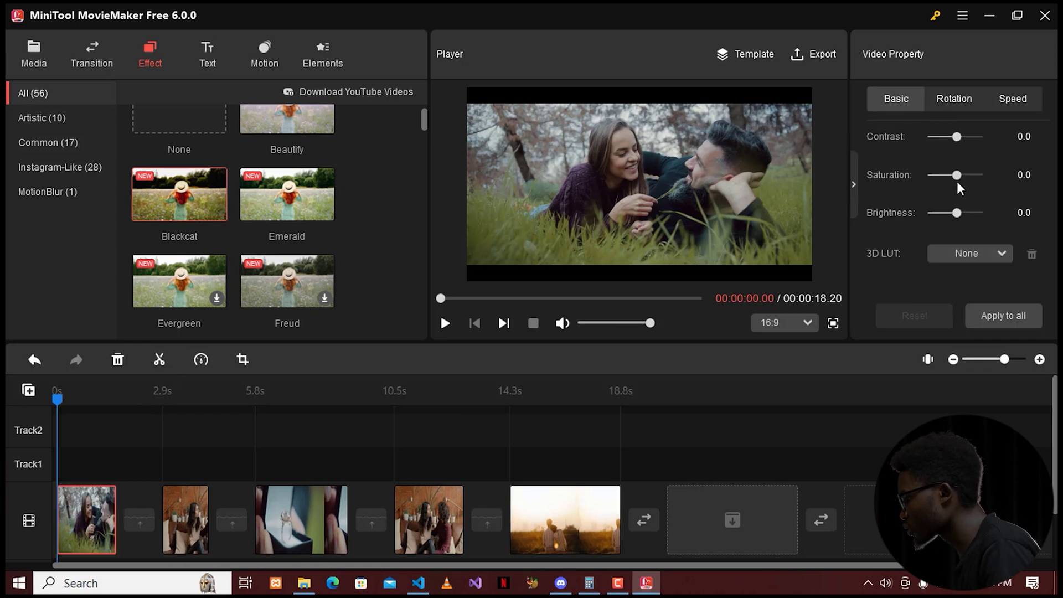
# Try the first clip's saturation at -100.0, then settle it at 5.4
pyautogui.moveTo(955, 176); pyautogui.dragTo(974, 187)
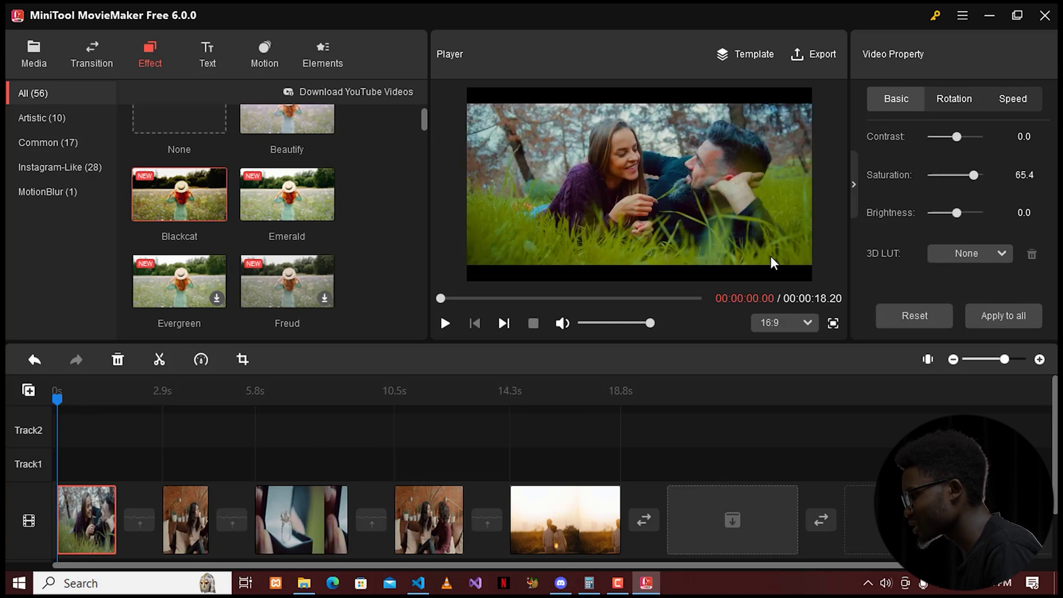
pyautogui.moveTo(59, 400); pyautogui.dragTo(81, 400)
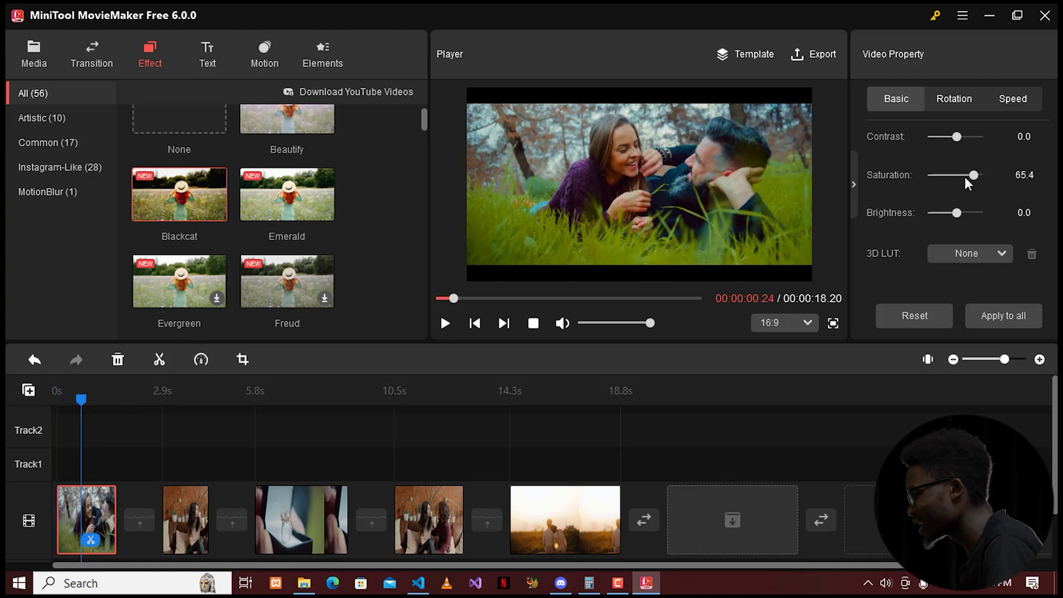
pyautogui.moveTo(972, 176); pyautogui.dragTo(882, 178)
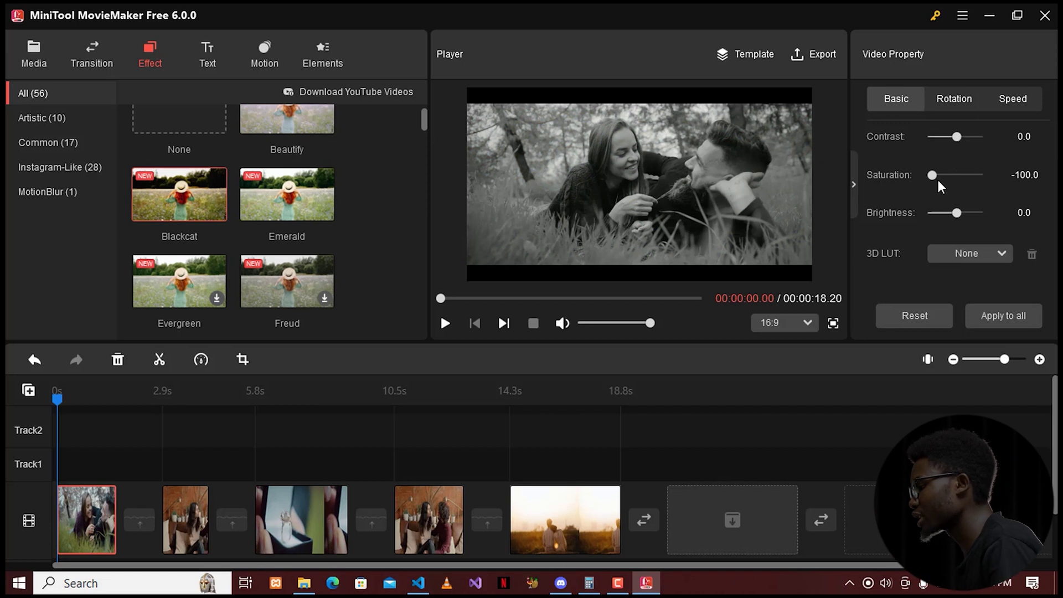
pyautogui.moveTo(929, 176); pyautogui.dragTo(958, 175)
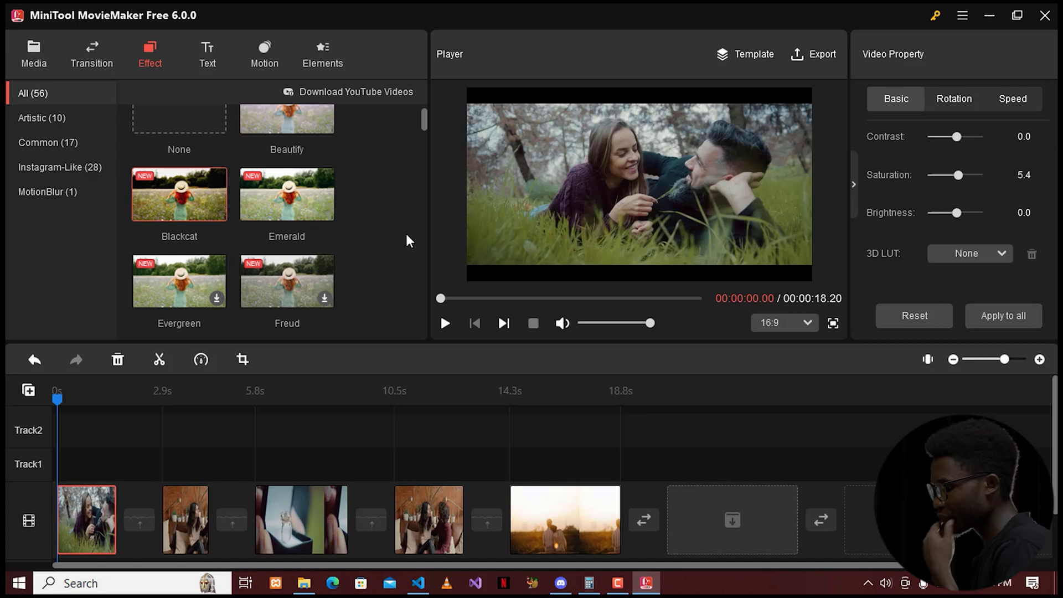
pyautogui.scroll(-1, 271, 296)
pyautogui.scroll(-1, 146, 228)
pyautogui.scroll(-5, 166, 222)
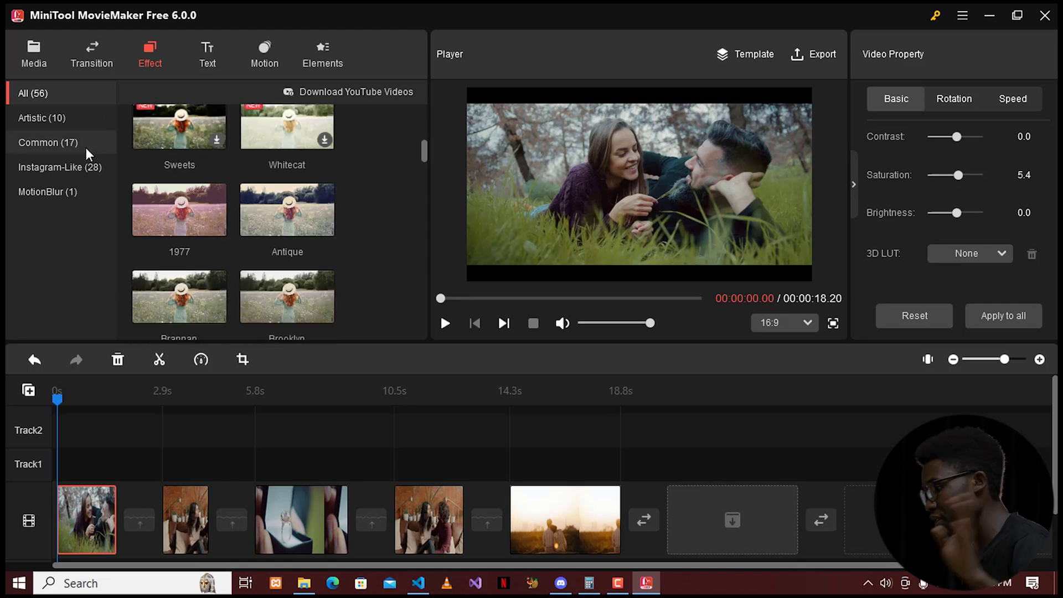
# Browse the Caption, Credits and Title text categories, ending on the caption templates
pyautogui.click(202, 55)
pyautogui.scroll(-5, 253, 289)
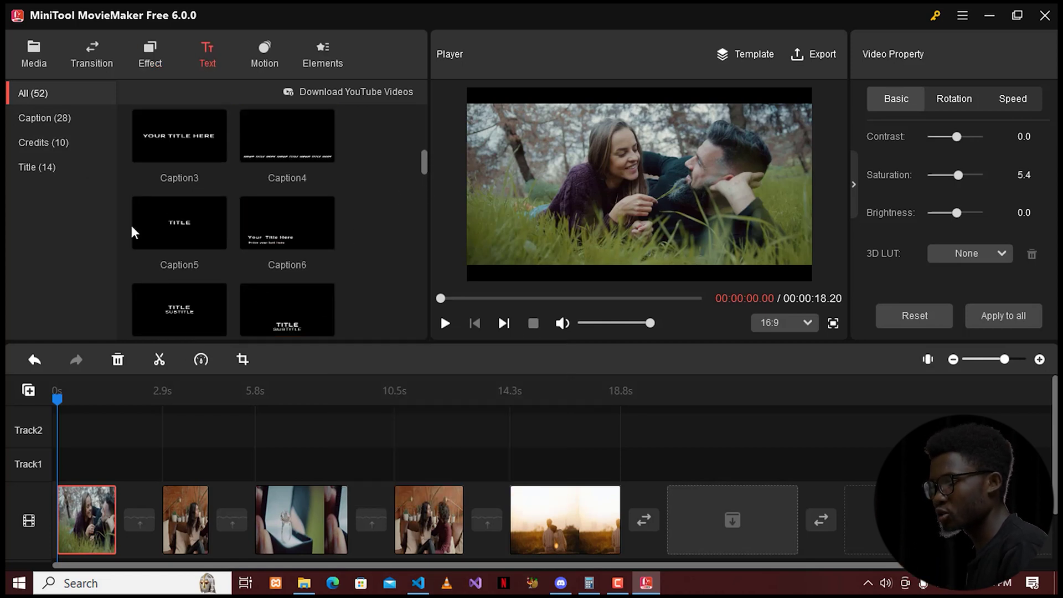
pyautogui.click(60, 113)
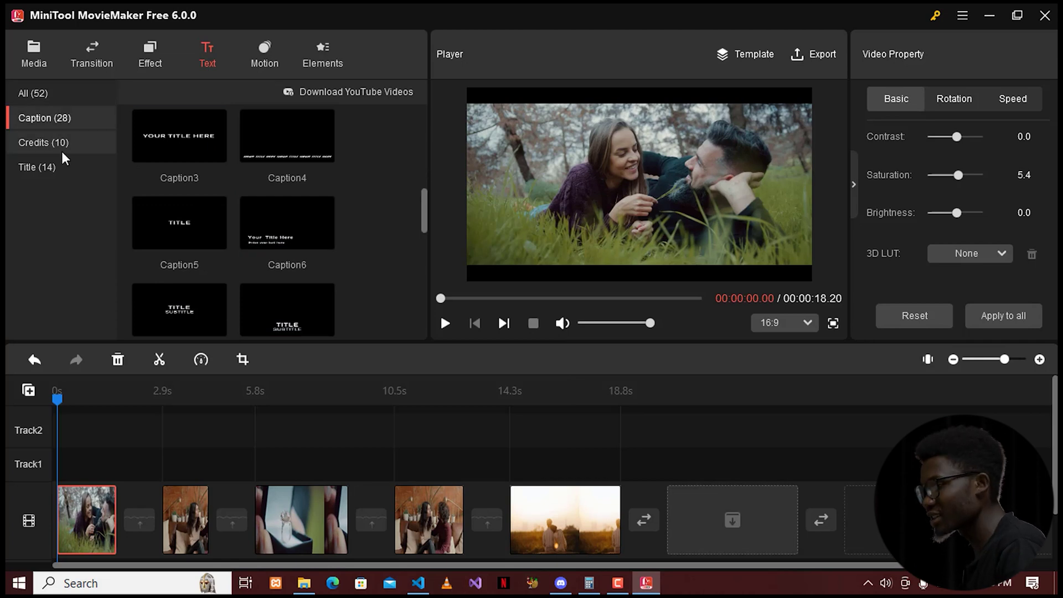
pyautogui.click(35, 147)
pyautogui.click(56, 169)
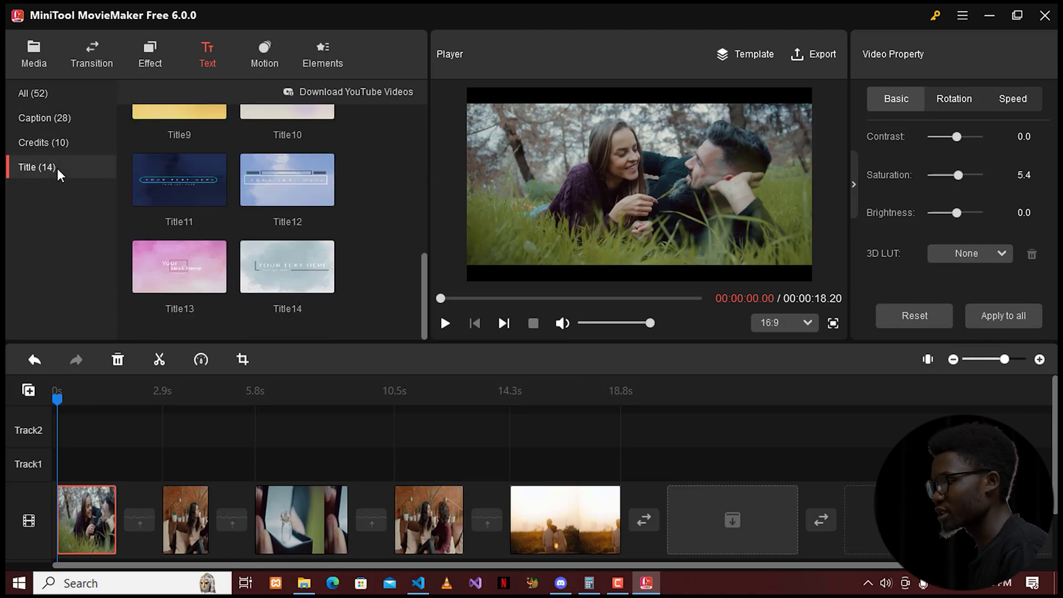
pyautogui.click(59, 125)
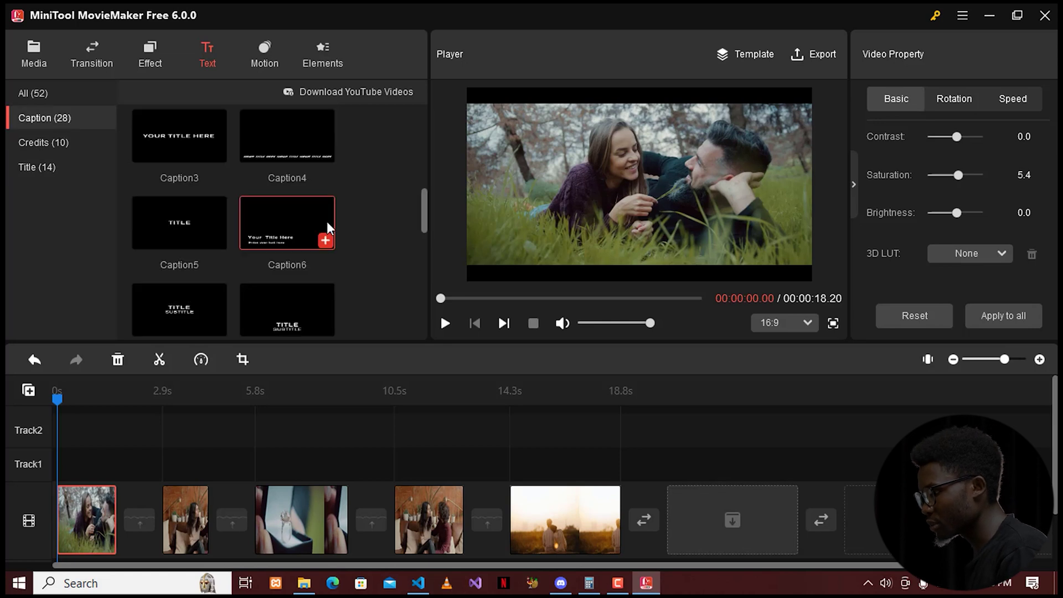
pyautogui.scroll(-10, 217, 217)
pyautogui.scroll(3, 205, 174)
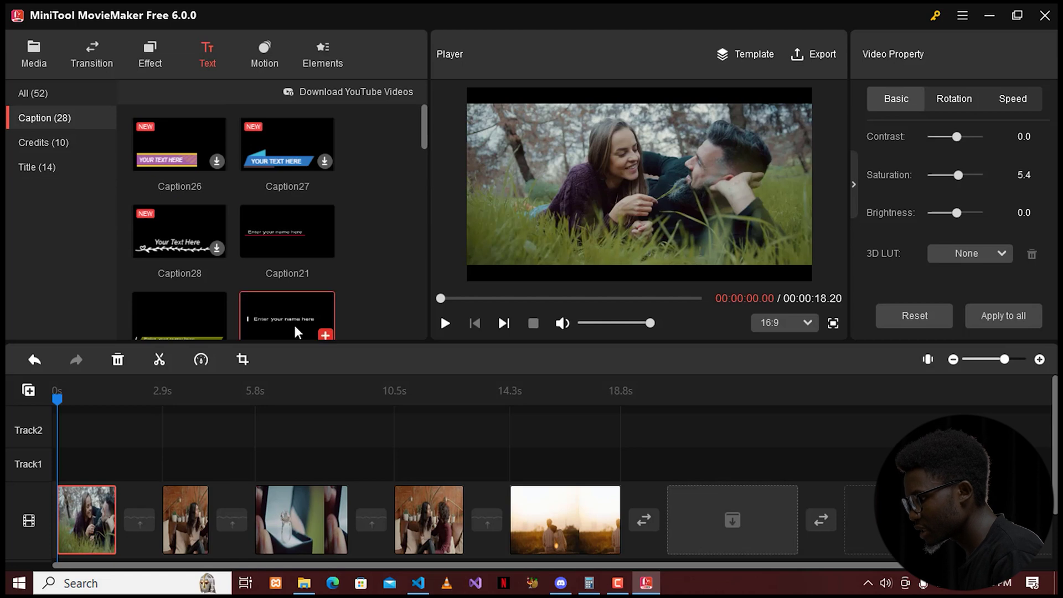
# Add Caption23 at the video's start and change its text to 'Love of my life'
pyautogui.moveTo(291, 325); pyautogui.dragTo(88, 461)
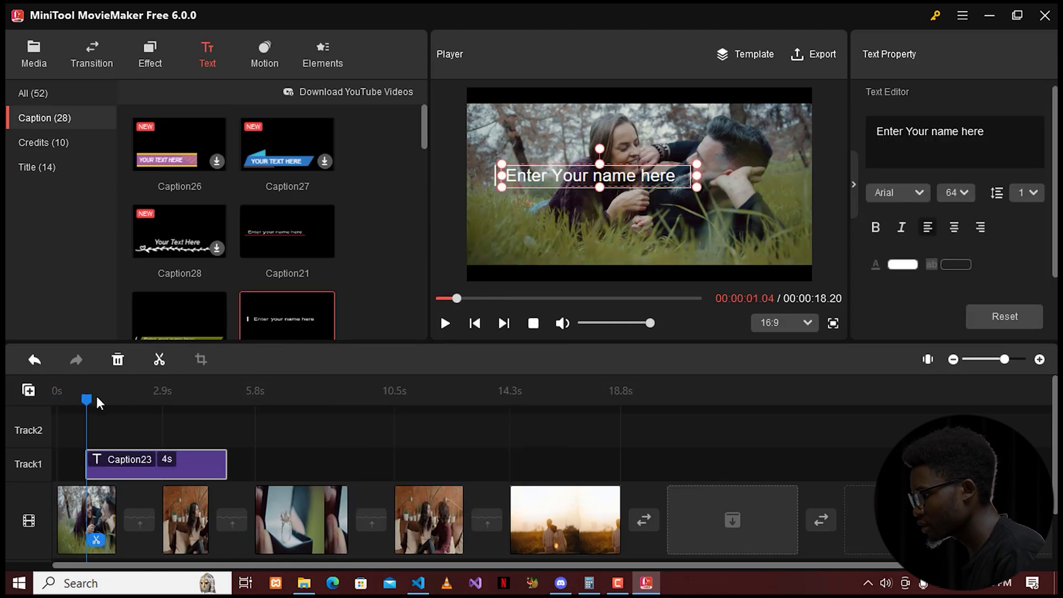
pyautogui.doubleClick(565, 176)
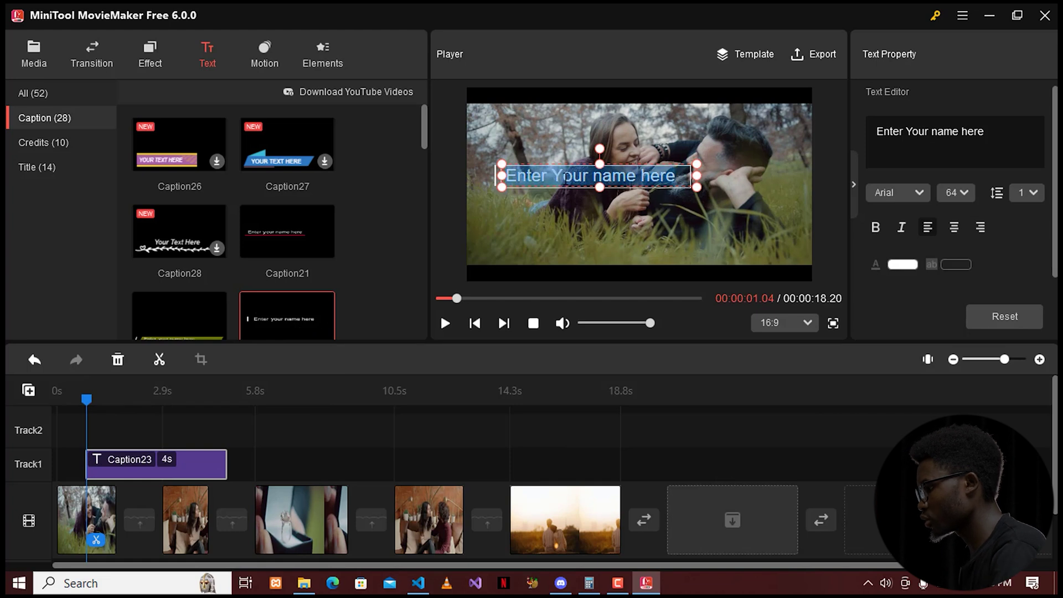
pyautogui.write('Love o')
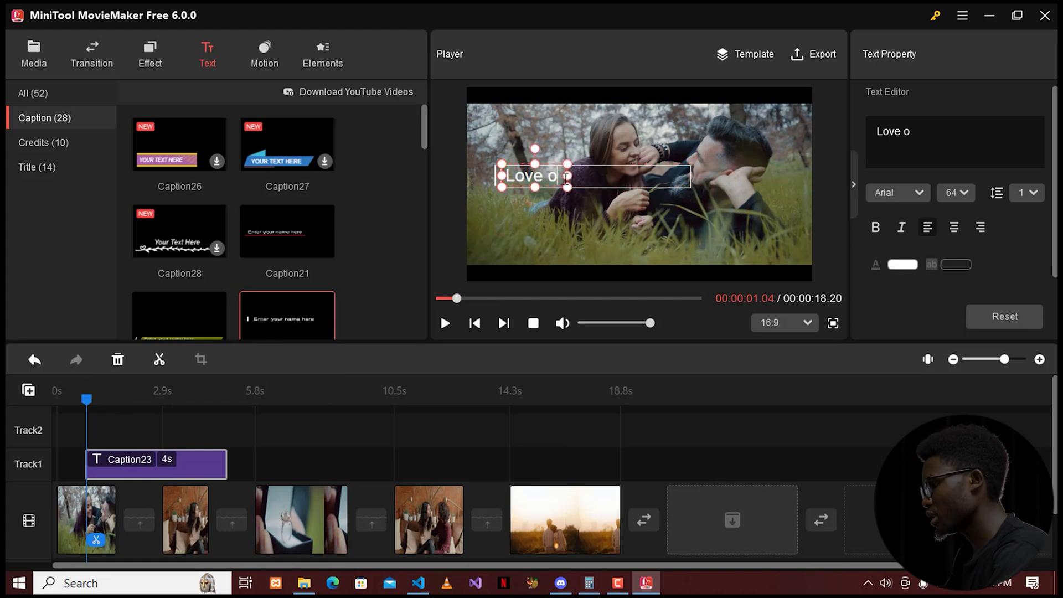
pyautogui.write('f my life')
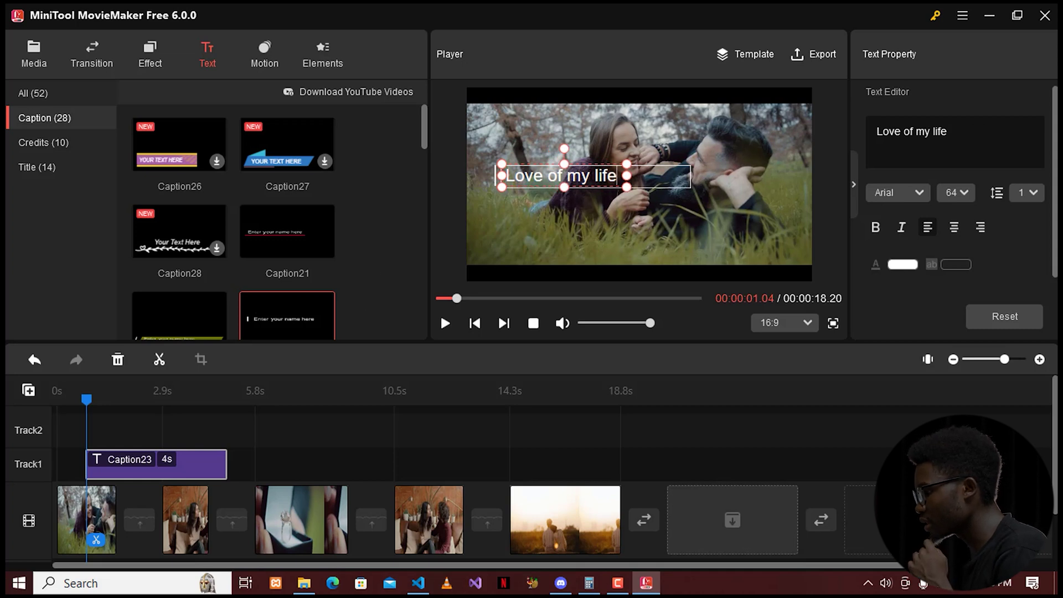
# Move the caption to the lower centre of the frame and preview it
pyautogui.click(622, 226)
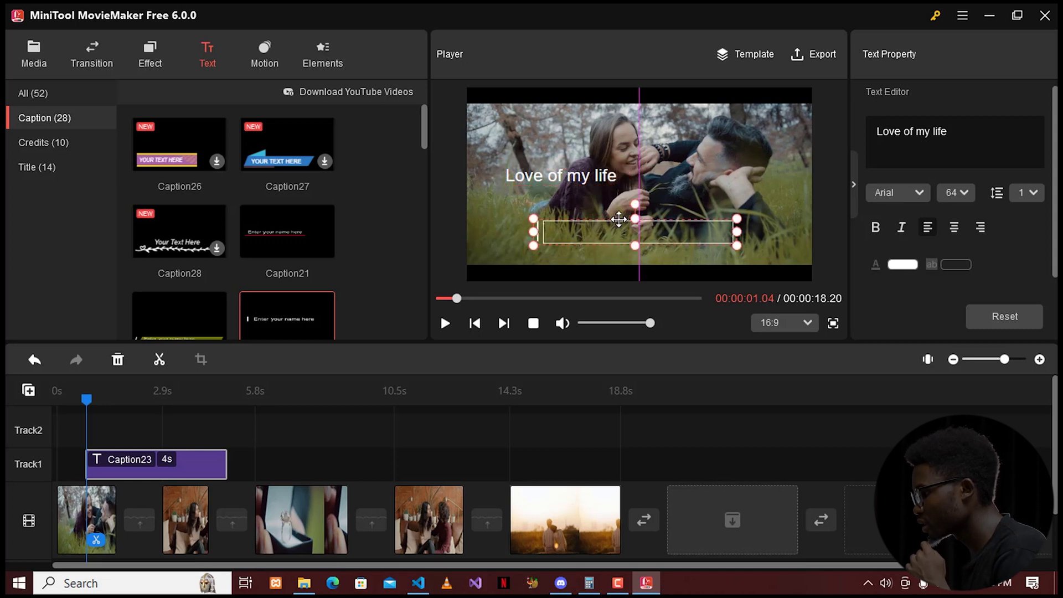
pyautogui.click(560, 410)
pyautogui.click(585, 177)
pyautogui.moveTo(584, 177); pyautogui.dragTo(650, 233)
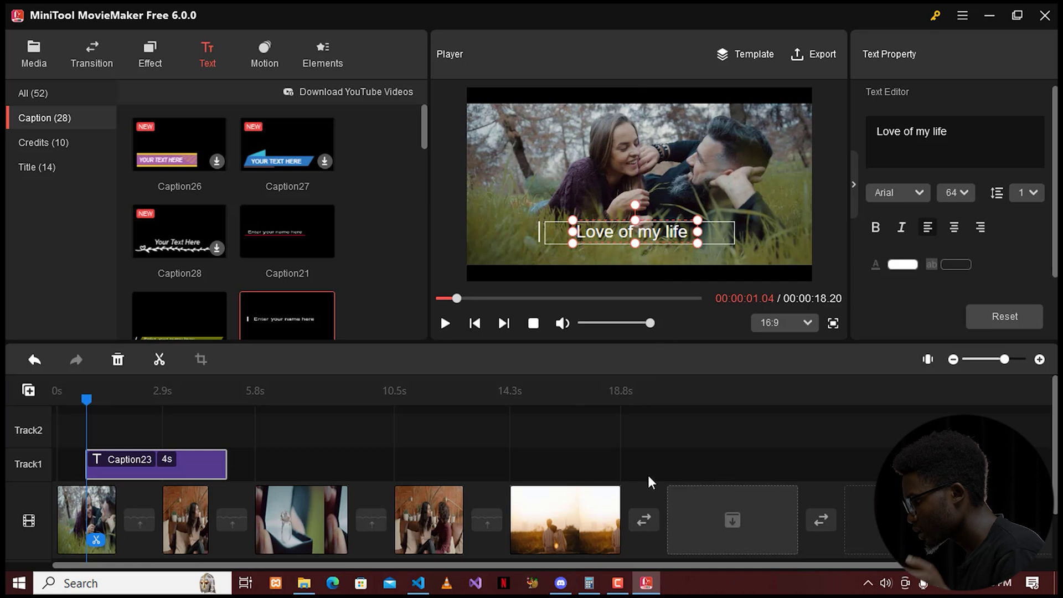
pyautogui.click(642, 430)
pyautogui.press('space')
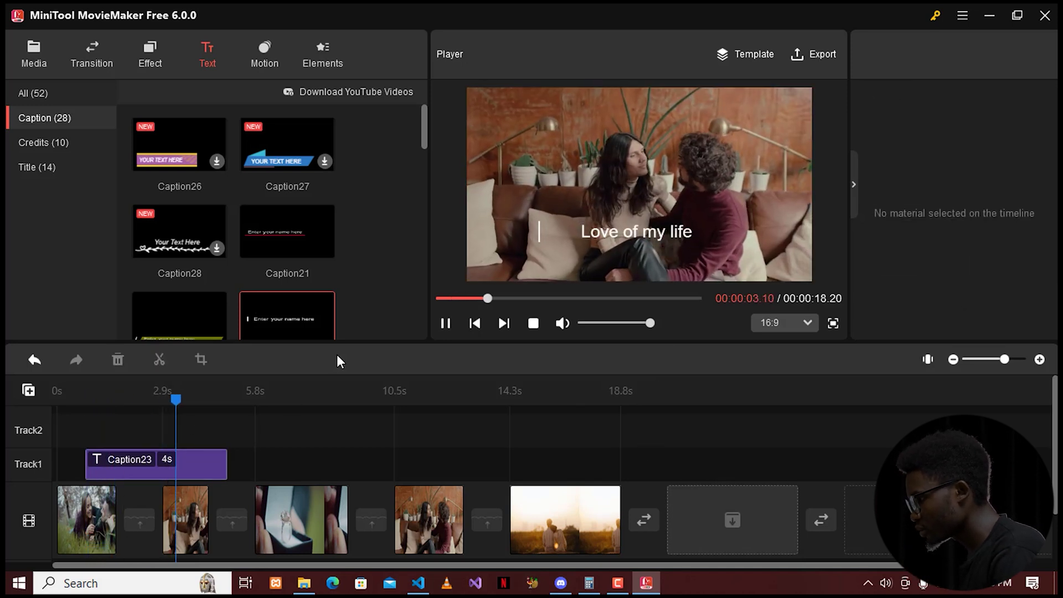
pyautogui.press('space')
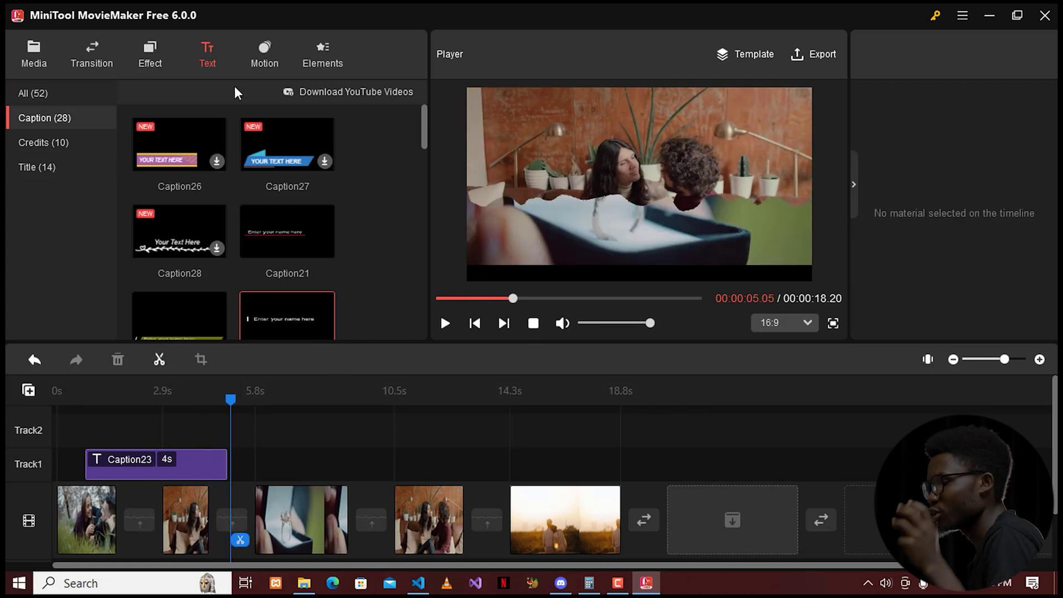
pyautogui.scroll(-1, 480, 440)
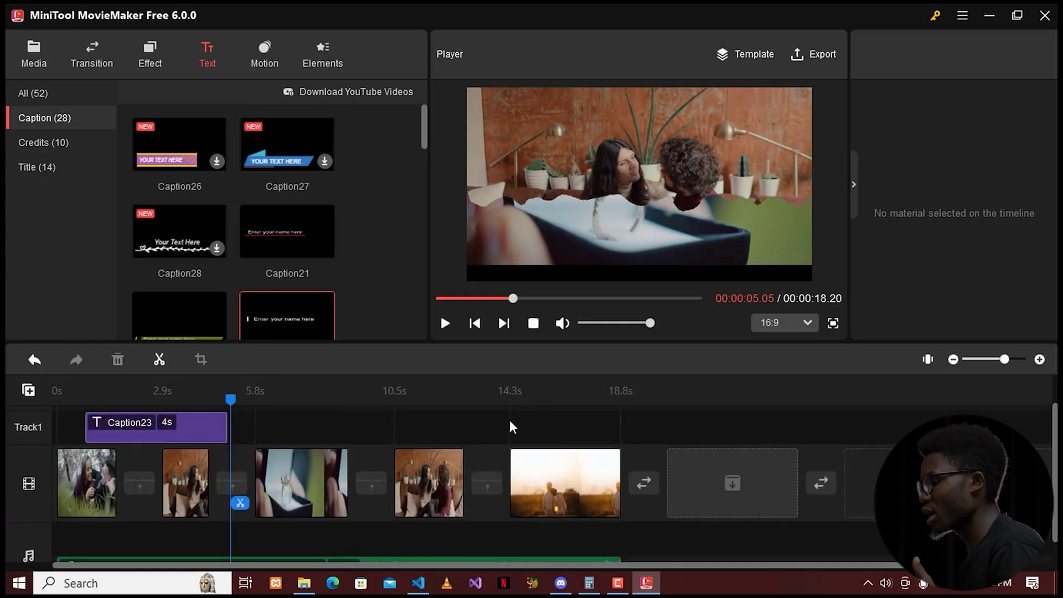
pyautogui.moveTo(233, 408); pyautogui.dragTo(472, 422)
pyautogui.press('space')
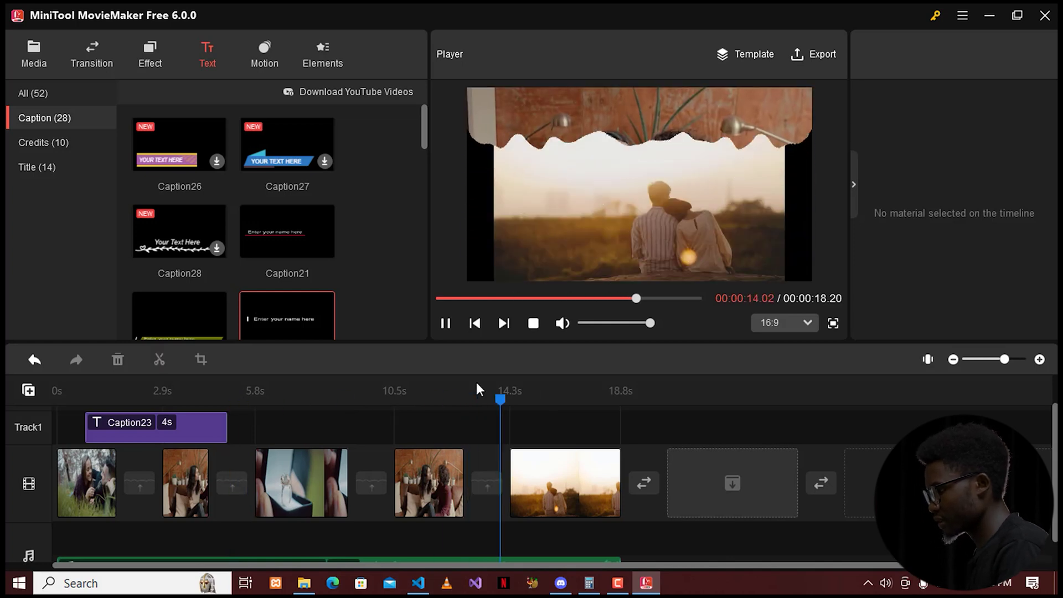
pyautogui.press('space')
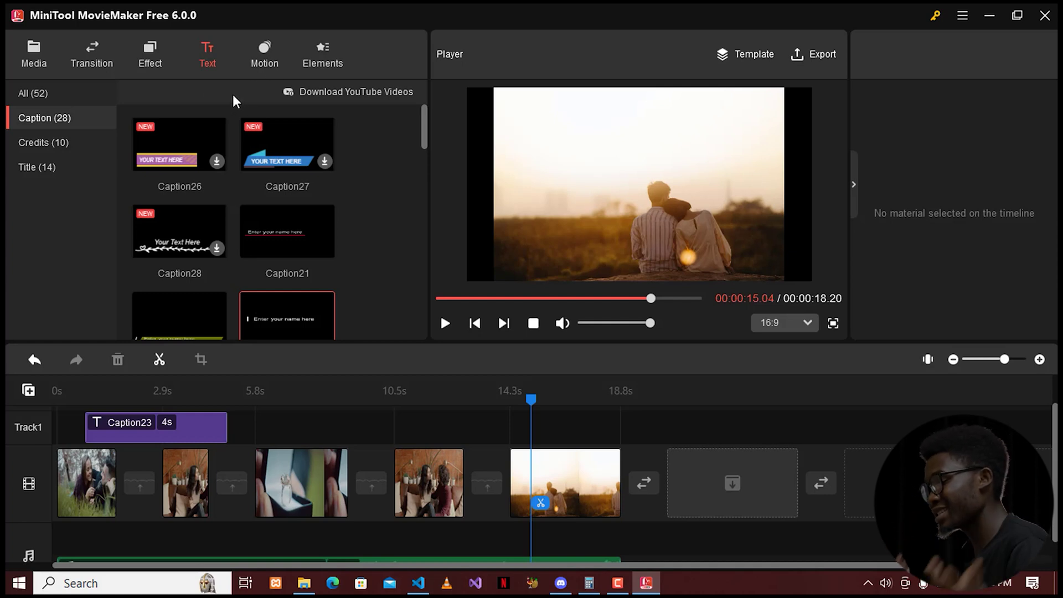
# Apply the Pan left along bottom motion to the last sunset clip and preview it
pyautogui.click(270, 55)
pyautogui.scroll(-2, 319, 204)
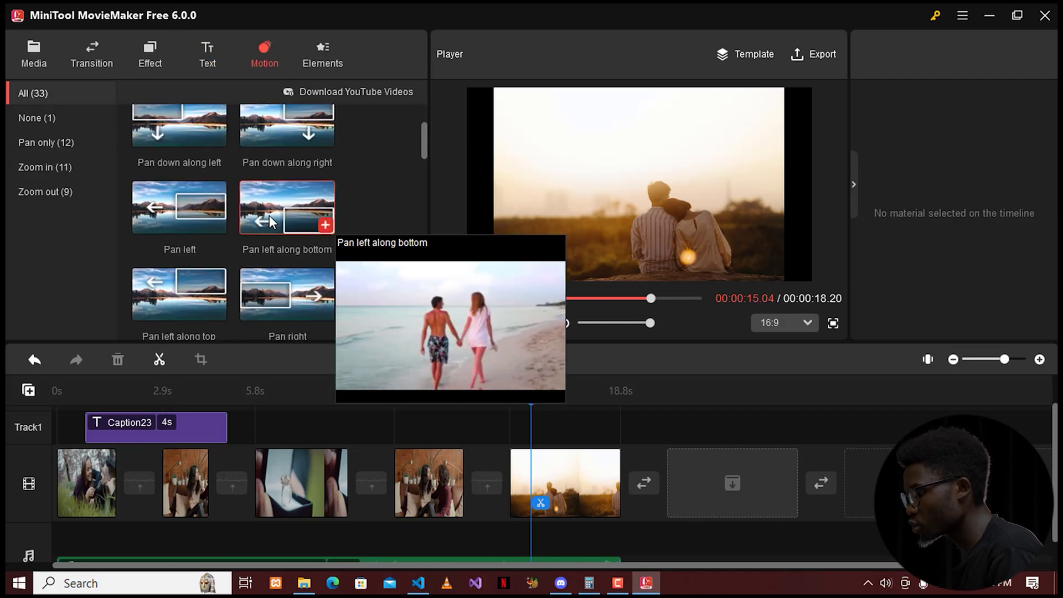
pyautogui.moveTo(270, 214); pyautogui.dragTo(554, 478)
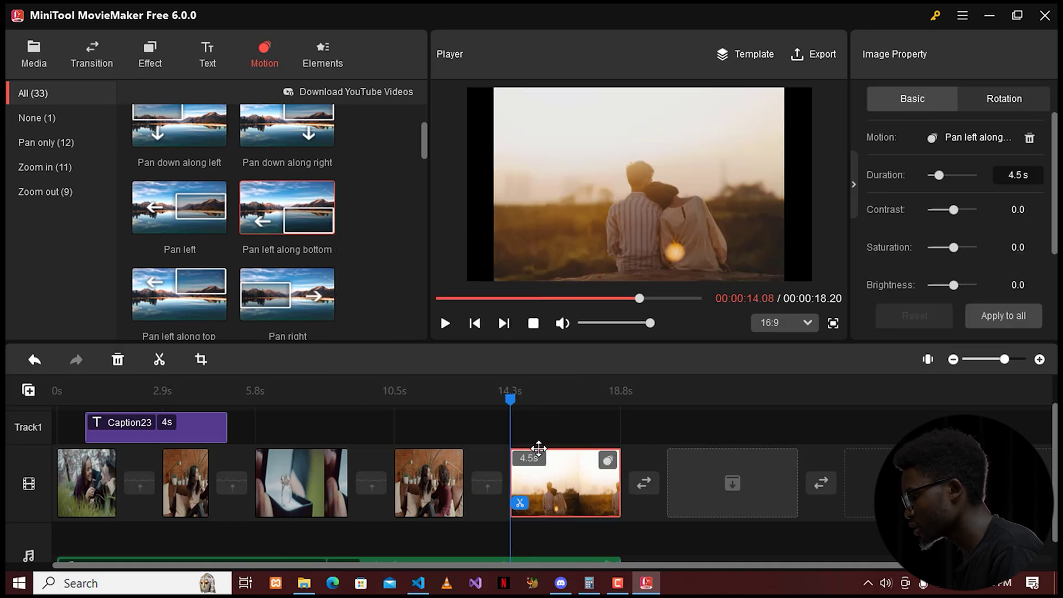
pyautogui.press('space')
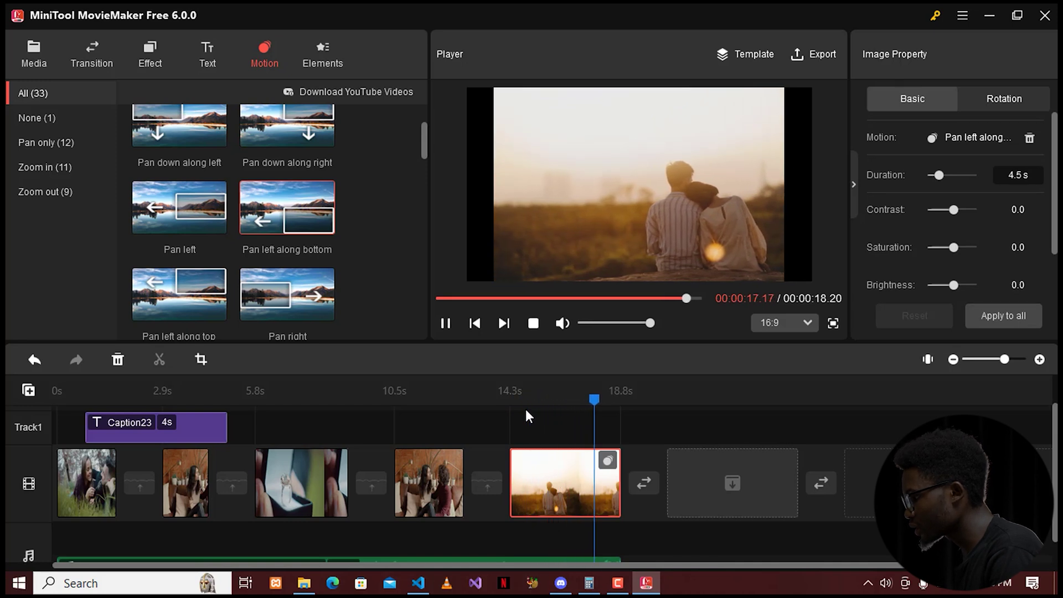
pyautogui.click(570, 459)
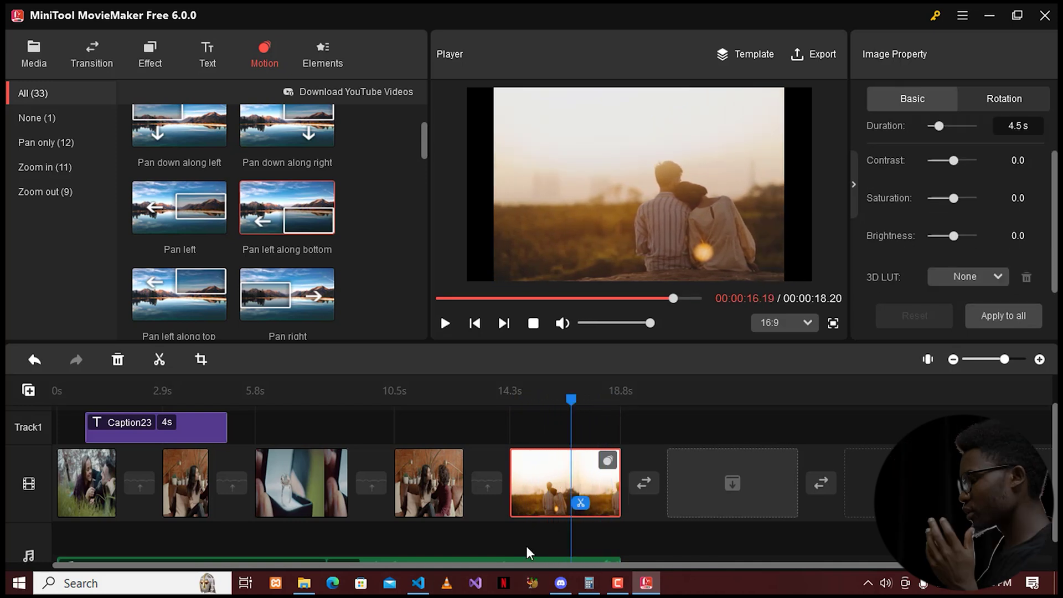
pyautogui.scroll(-1, 526, 546)
pyautogui.click(508, 551)
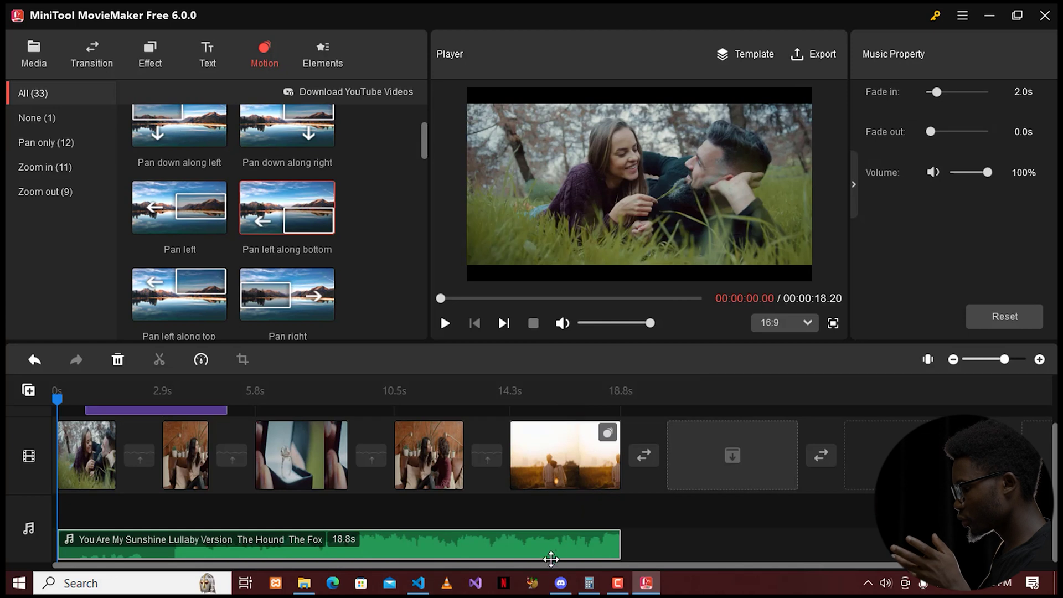
# Set the music to fade in 3.0 s, fade out 4.0 s, at 41% volume
pyautogui.moveTo(931, 132); pyautogui.dragTo(985, 128)
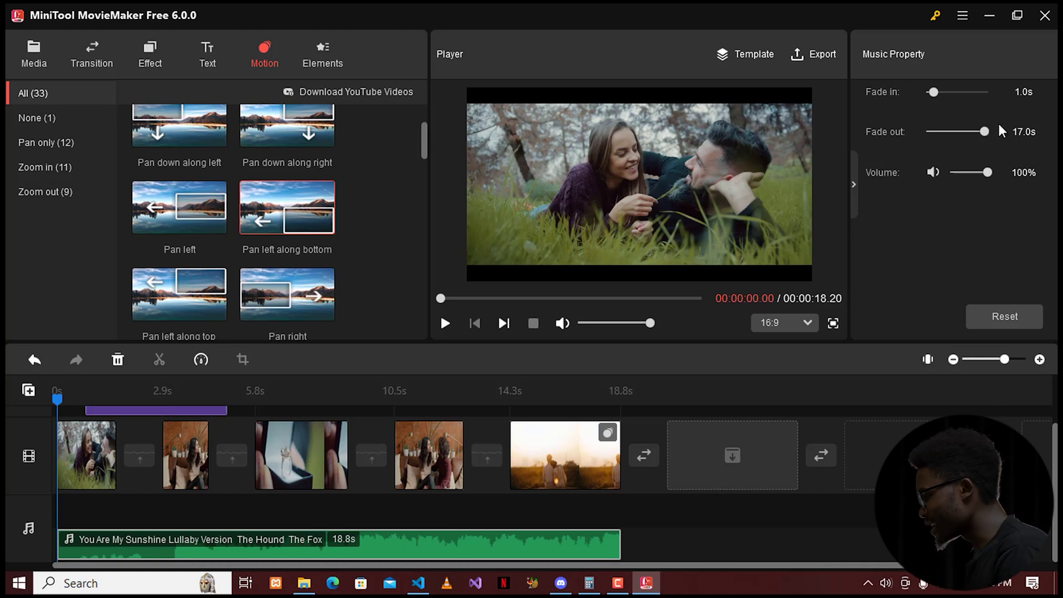
pyautogui.moveTo(984, 131); pyautogui.dragTo(942, 93)
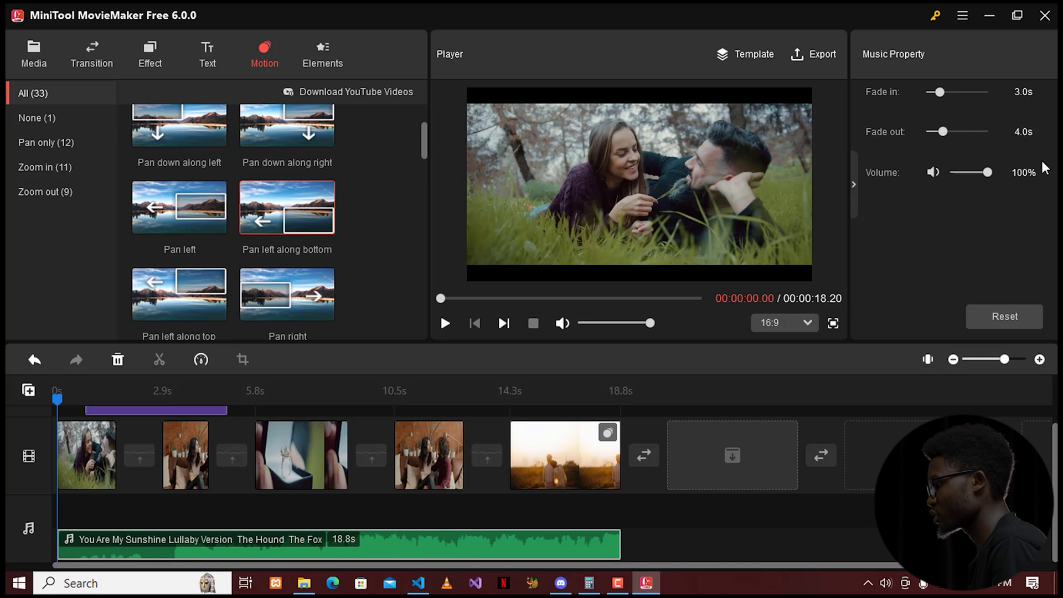
pyautogui.moveTo(987, 172); pyautogui.dragTo(980, 172)
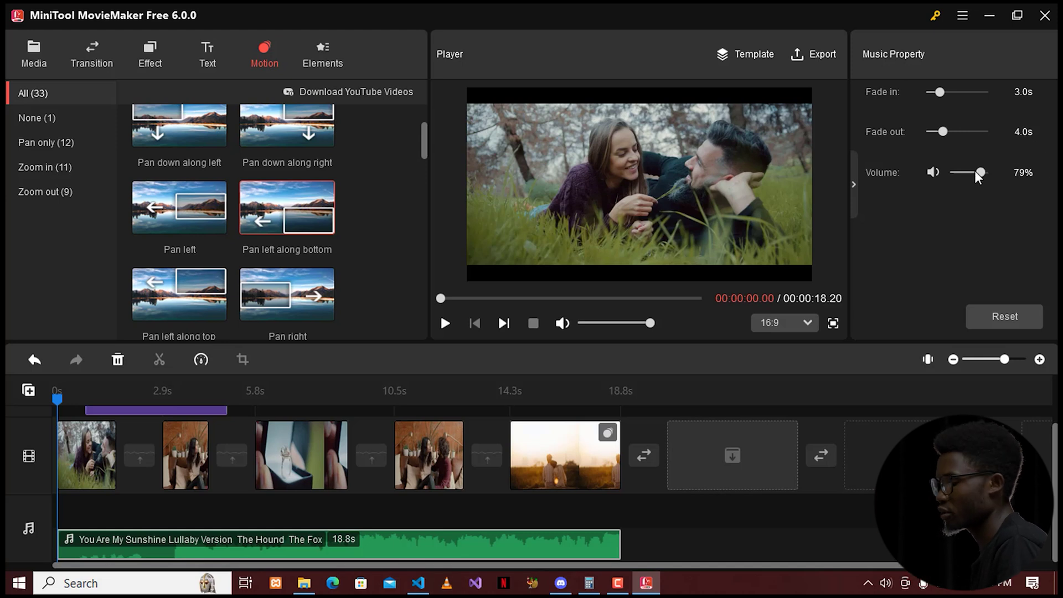
pyautogui.moveTo(978, 171); pyautogui.dragTo(968, 172)
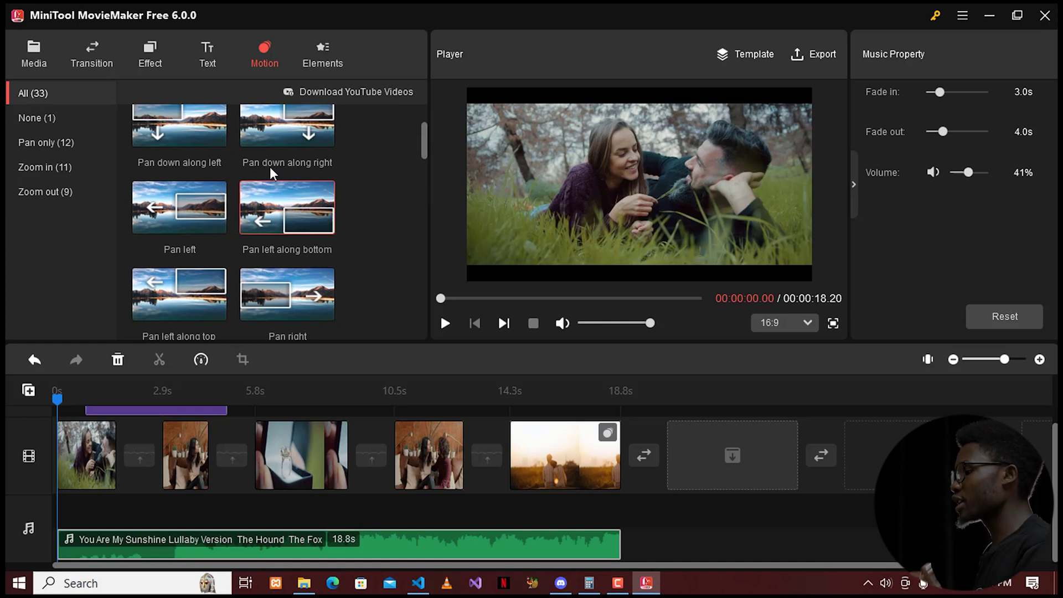
pyautogui.click(312, 56)
pyautogui.scroll(-10, 296, 251)
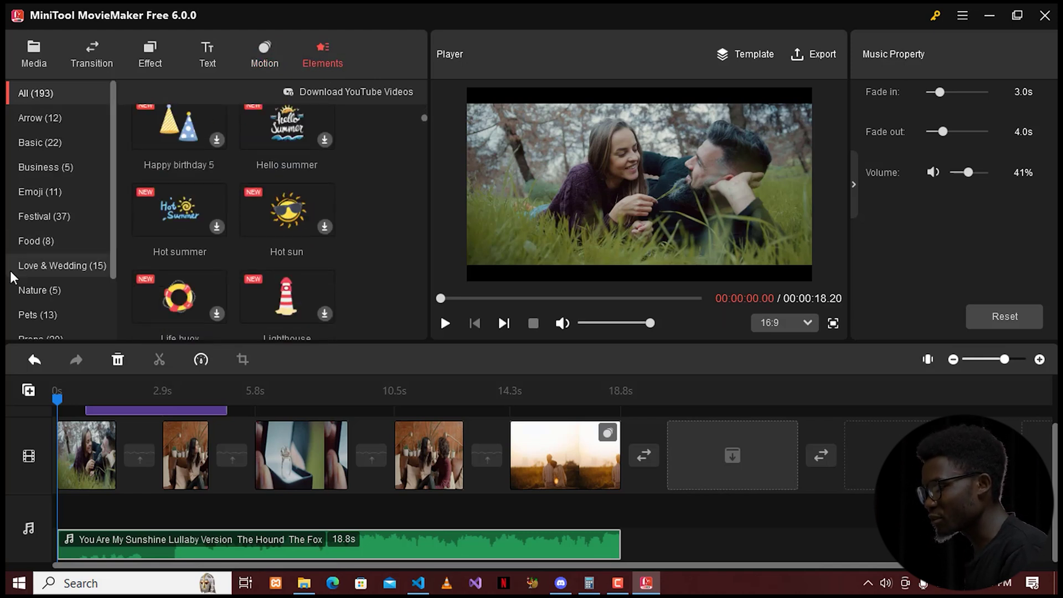
pyautogui.click(40, 269)
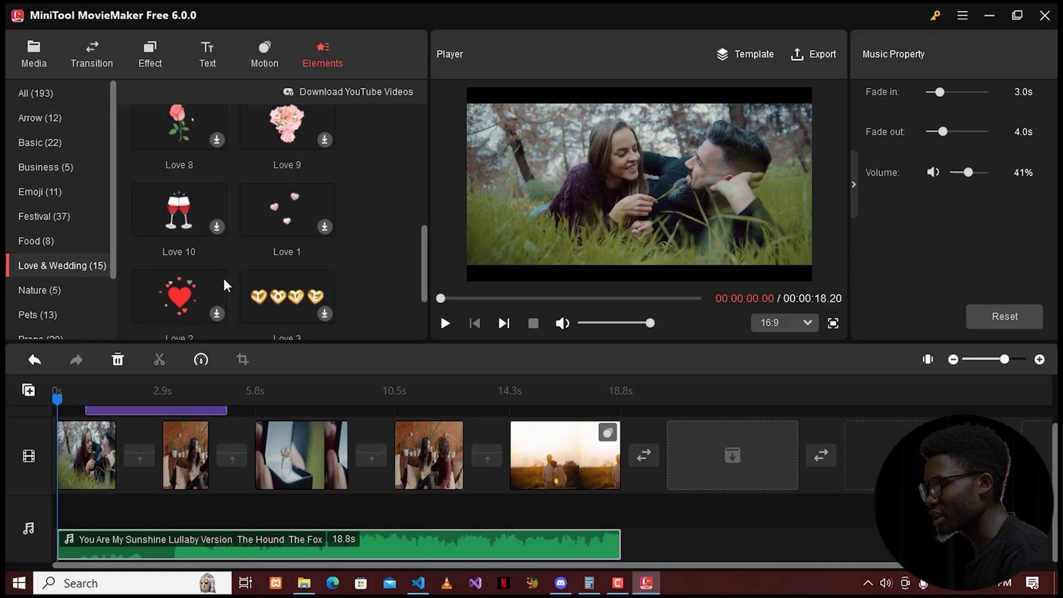
pyautogui.scroll(-3, 213, 277)
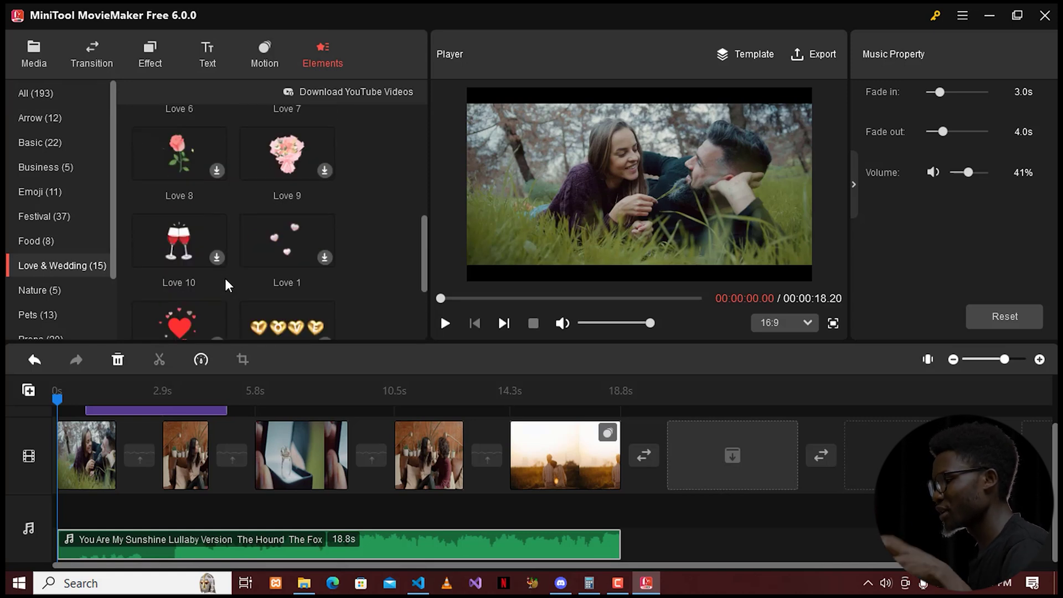
pyautogui.scroll(-1, 203, 308)
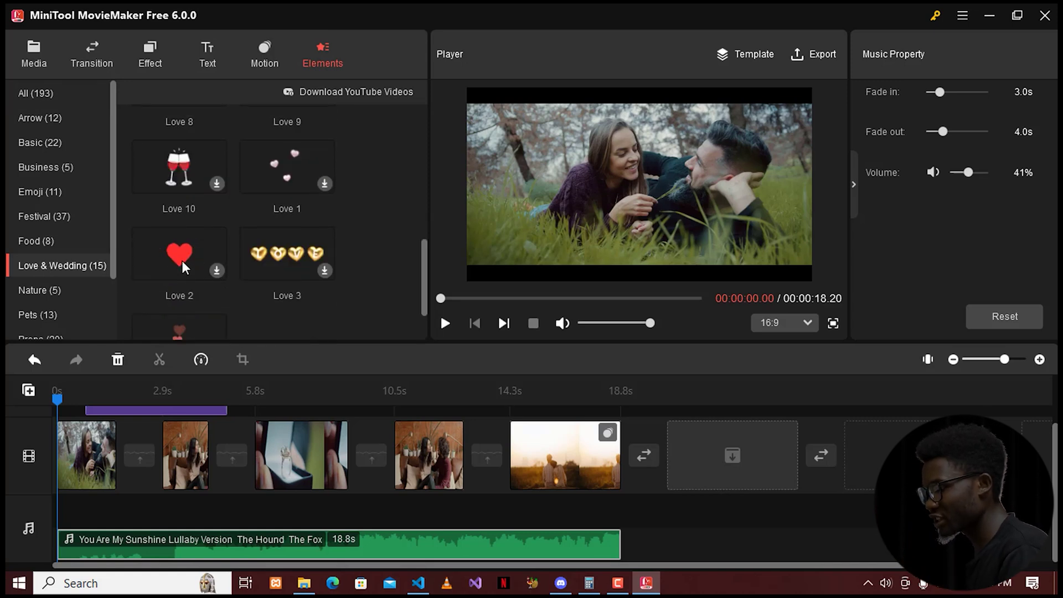
pyautogui.scroll(1, 275, 458)
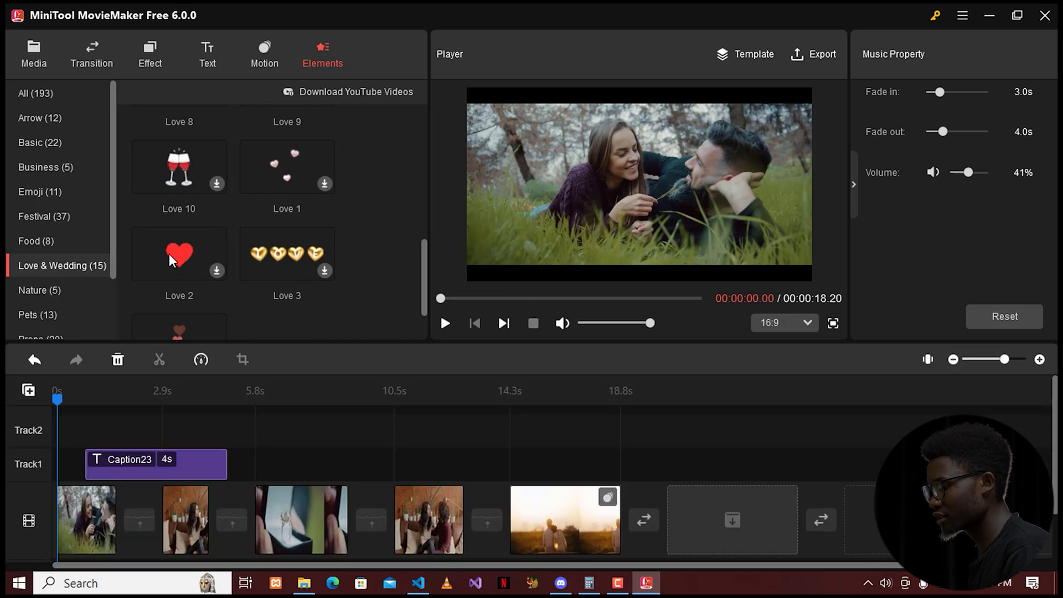
pyautogui.click(217, 271)
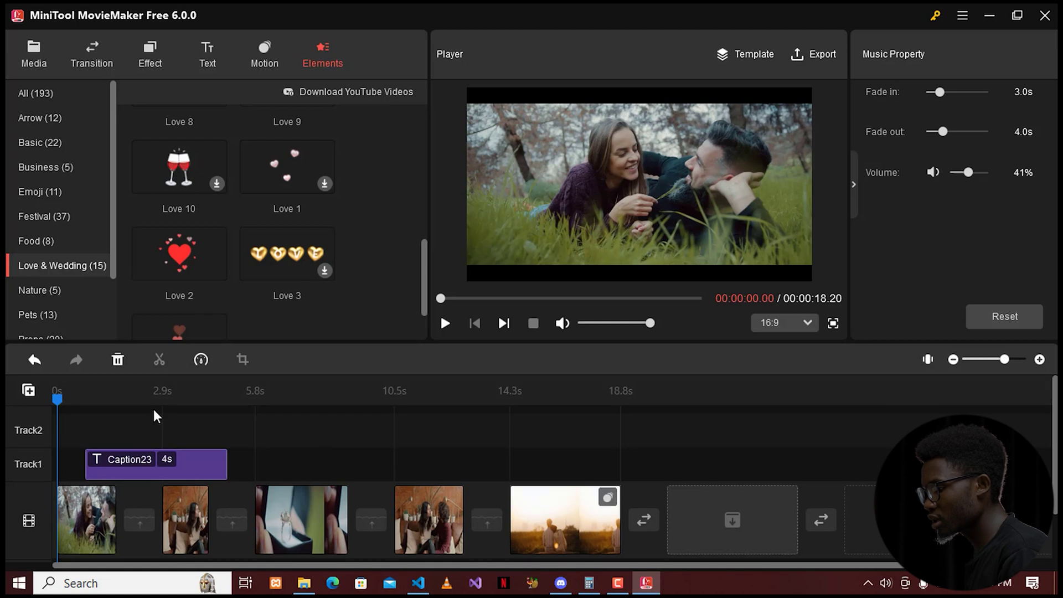
pyautogui.moveTo(191, 356); pyautogui.dragTo(174, 429)
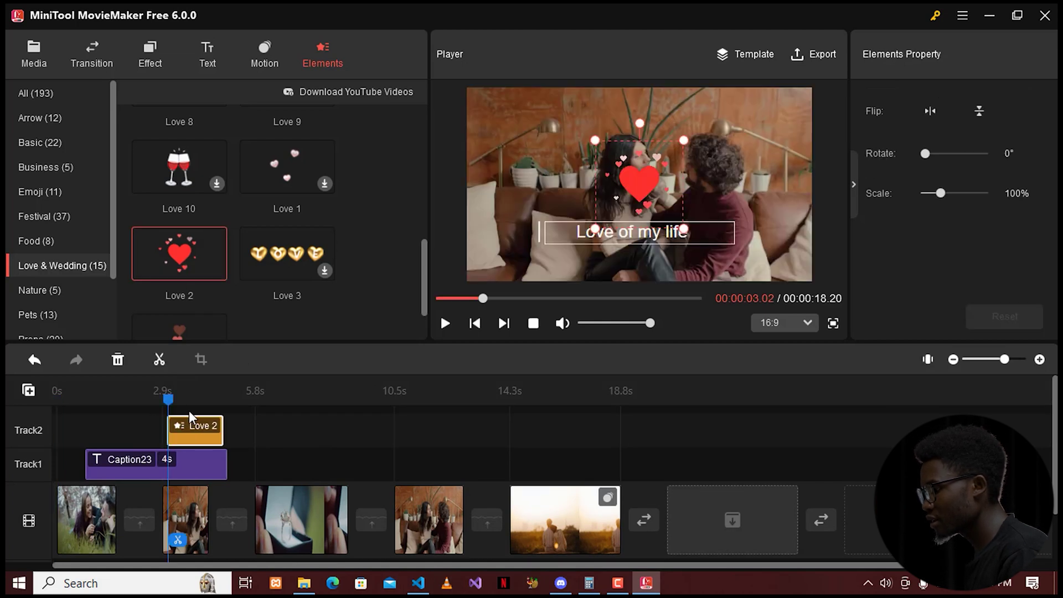
pyautogui.moveTo(185, 440); pyautogui.dragTo(146, 437)
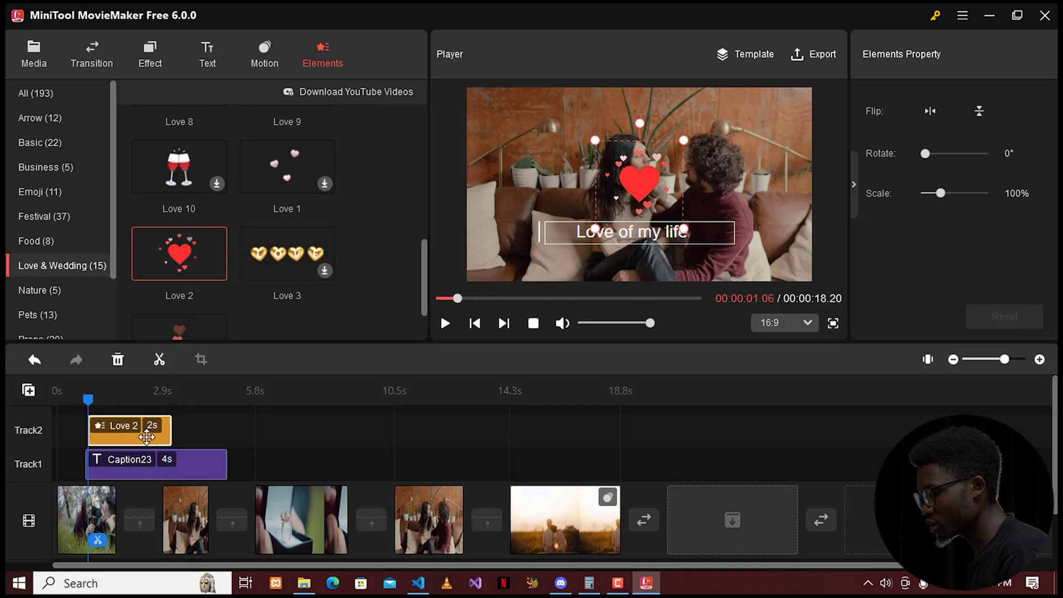
pyautogui.press('space')
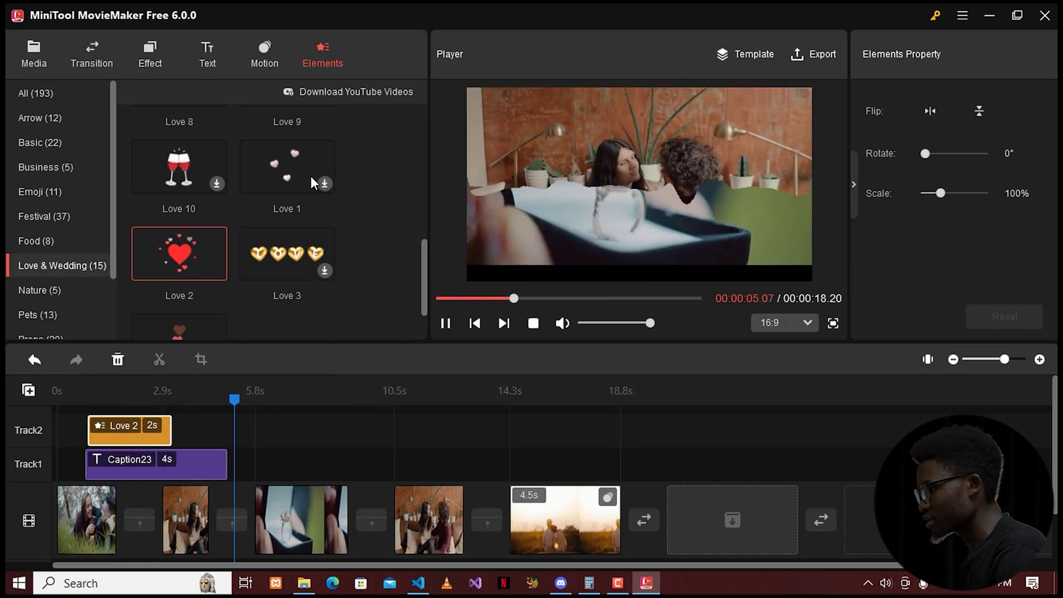
pyautogui.press('space')
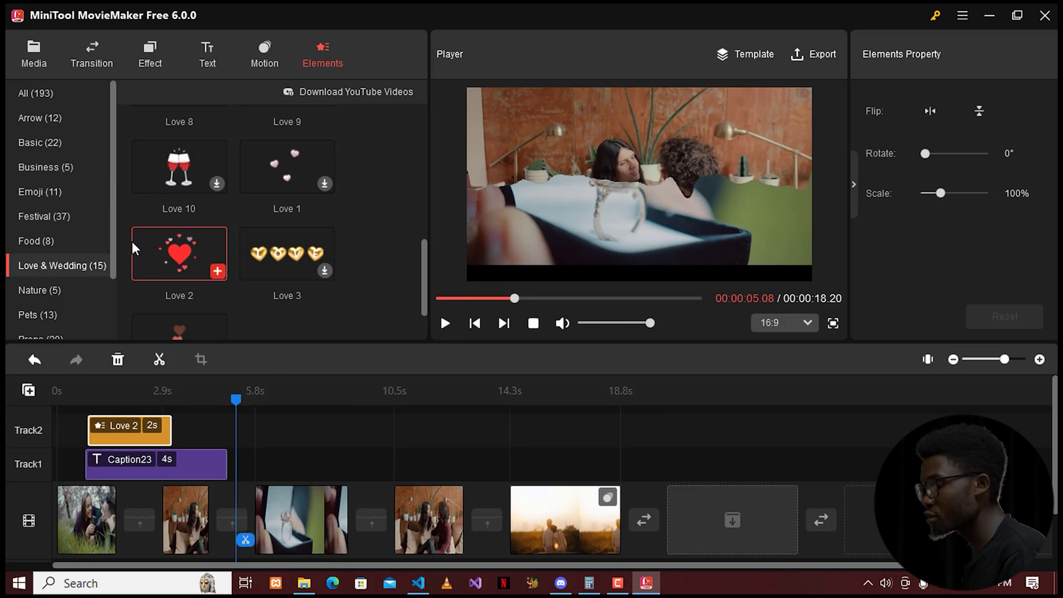
pyautogui.scroll(-3, 67, 247)
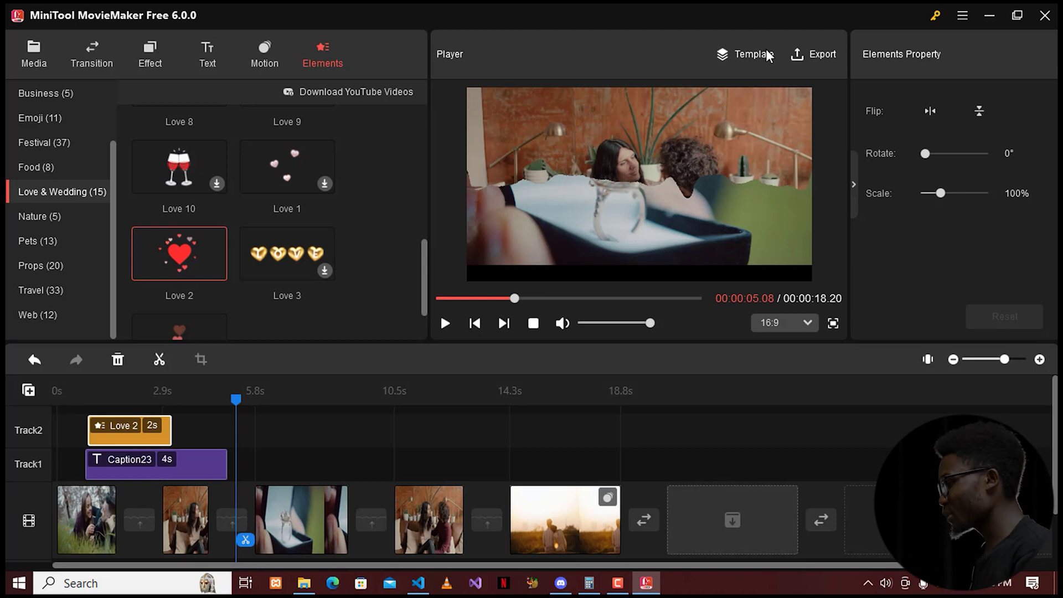
# Name the export 'My love story' and keep MP4 as the output format
pyautogui.click(814, 55)
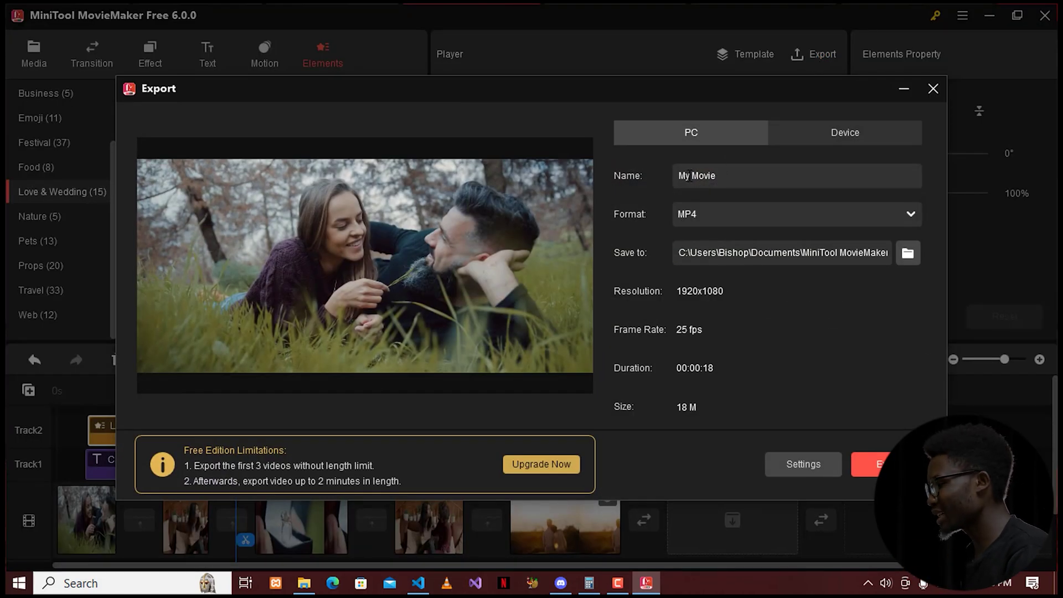
pyautogui.write('My mov')
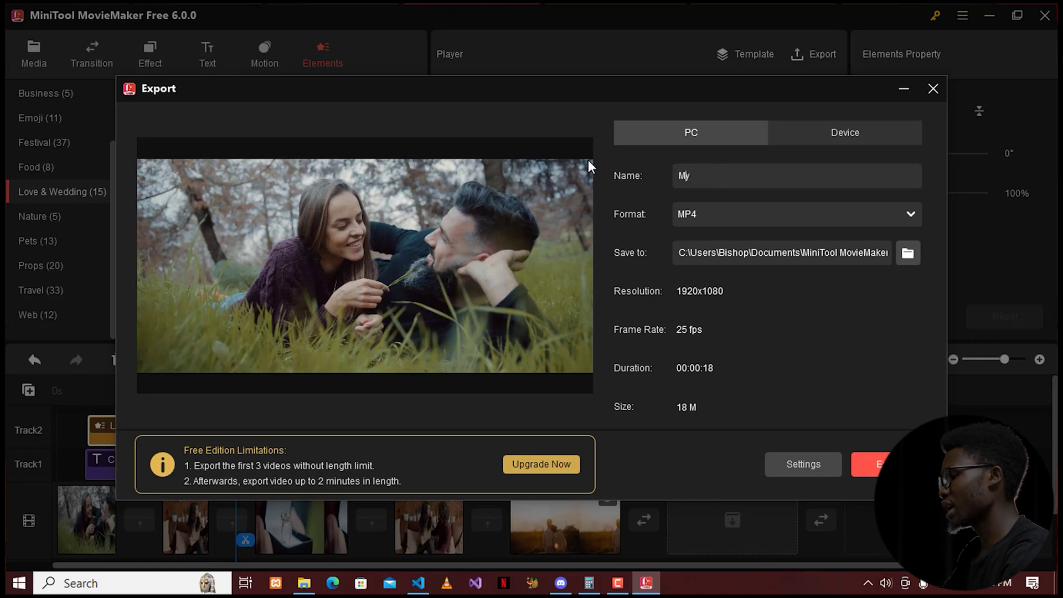
pyautogui.press('BackSpace')
pyautogui.press('BackSpace')
pyautogui.press('BackSpace')
pyautogui.write('love sold')
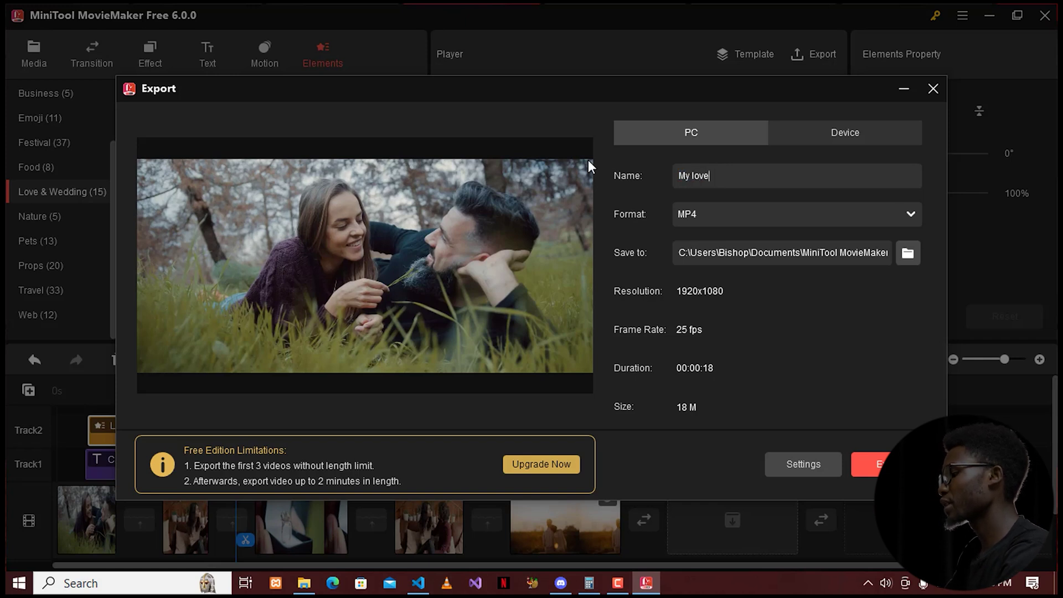
pyautogui.press('BackSpace')
pyautogui.press('BackSpace')
pyautogui.press('BackSpace')
pyautogui.write('tory')
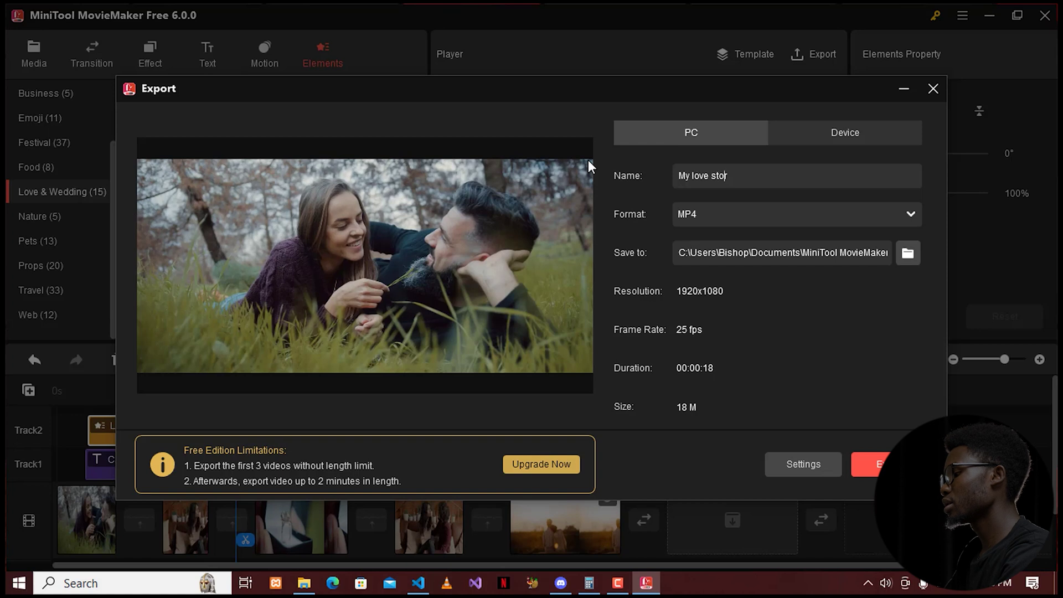
pyautogui.click(746, 214)
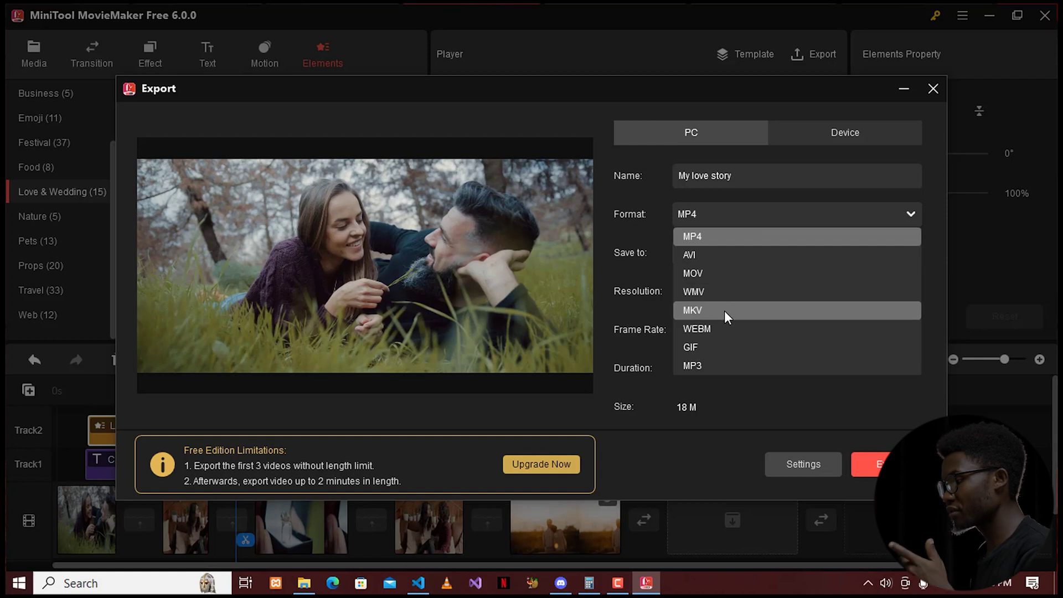
pyautogui.click(738, 237)
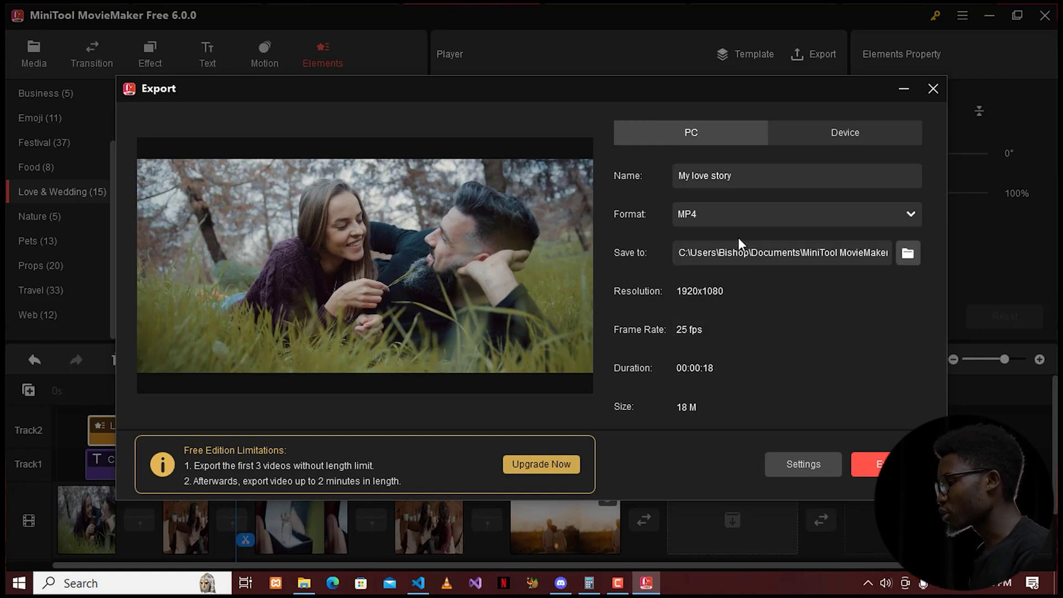
# Compare Better and Best export quality, then apply Best with a 10000 bit rate
pyautogui.click(808, 466)
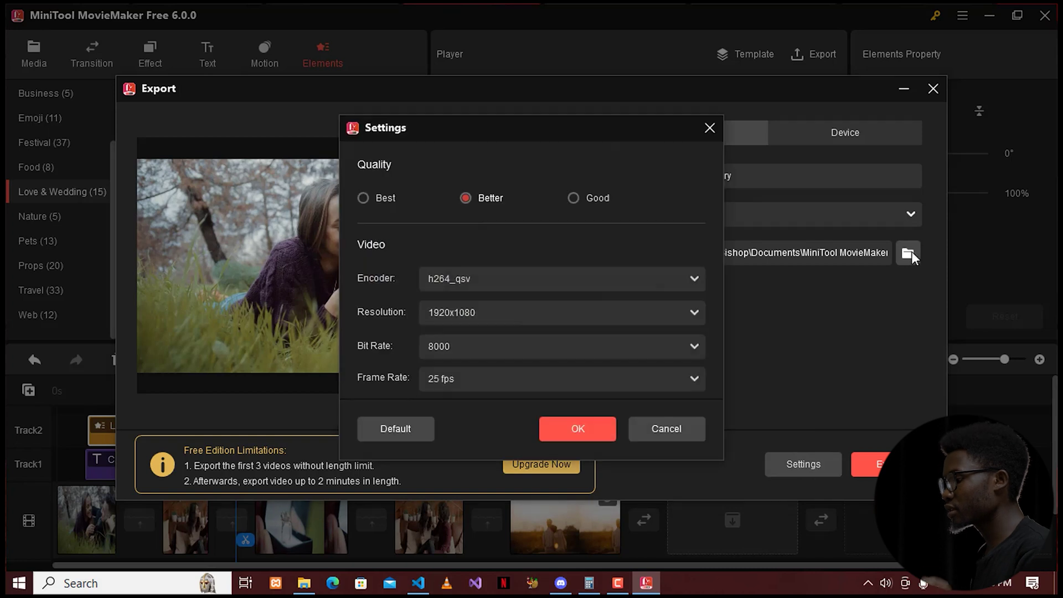
pyautogui.click(370, 198)
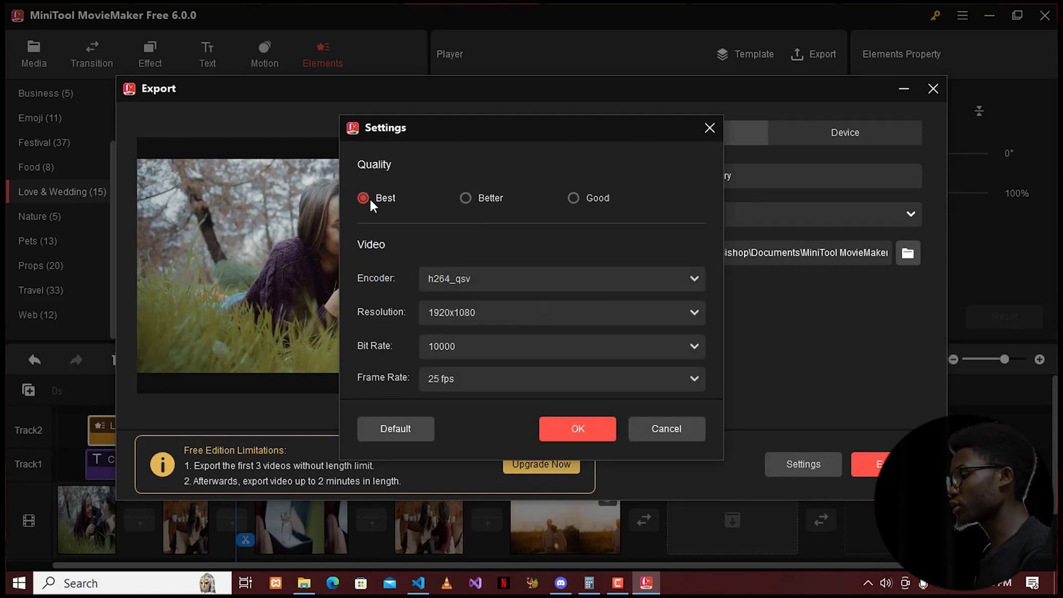
pyautogui.click(467, 198)
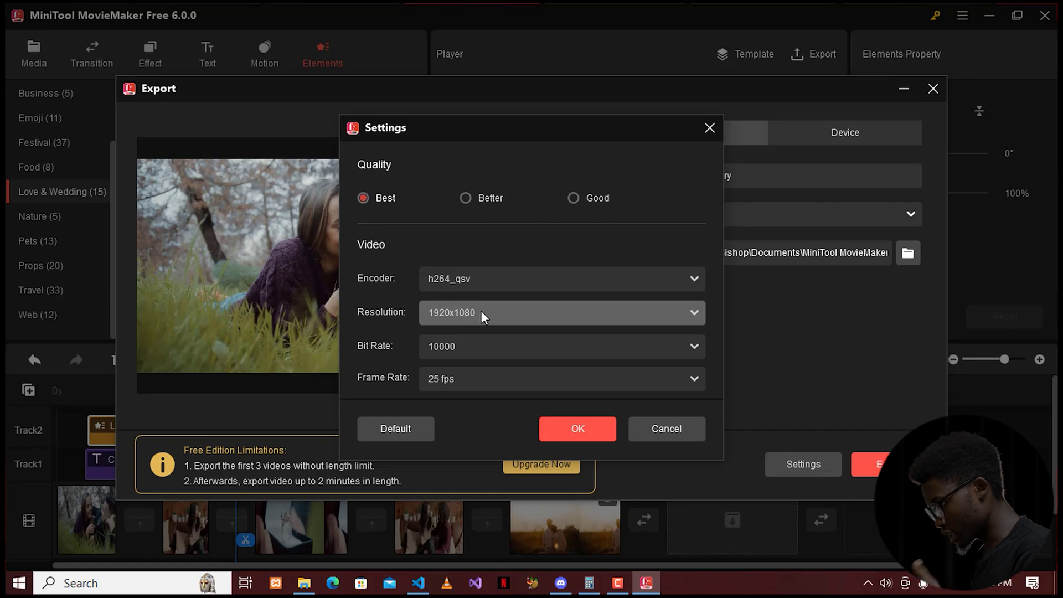
pyautogui.click(467, 197)
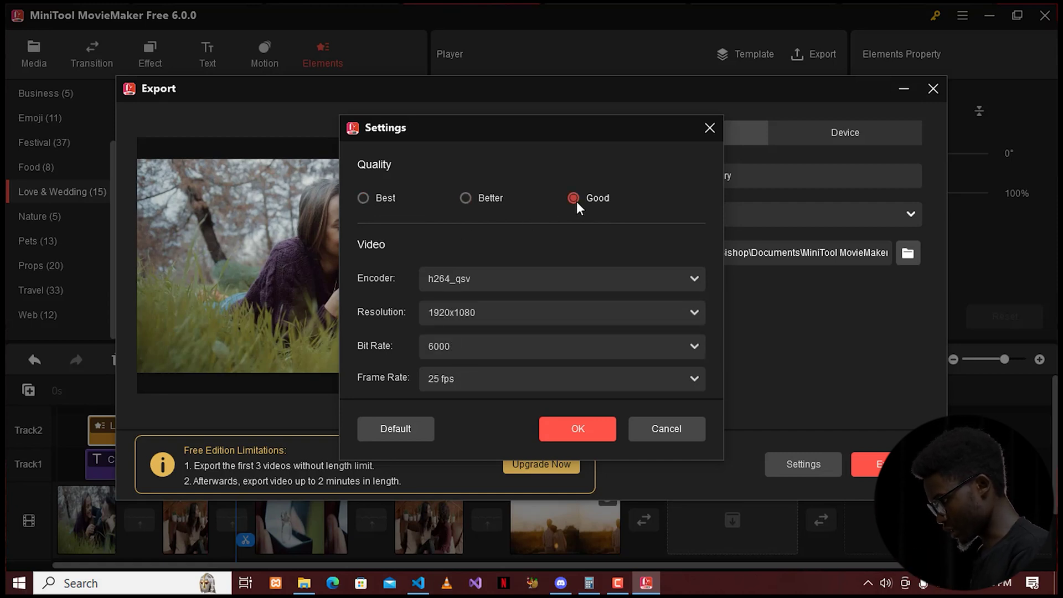
pyautogui.click(363, 199)
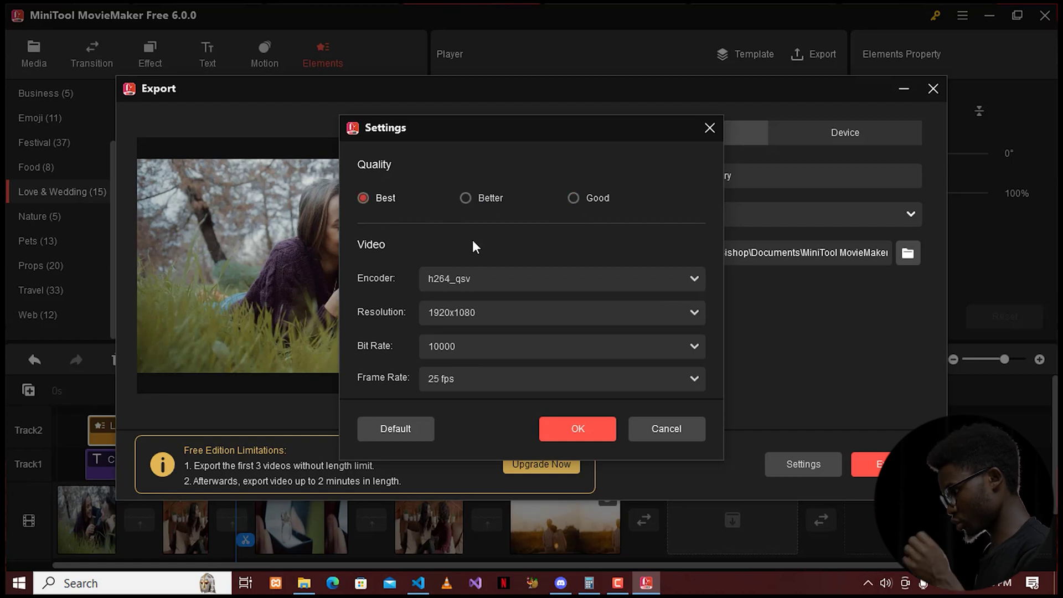
pyautogui.click(591, 433)
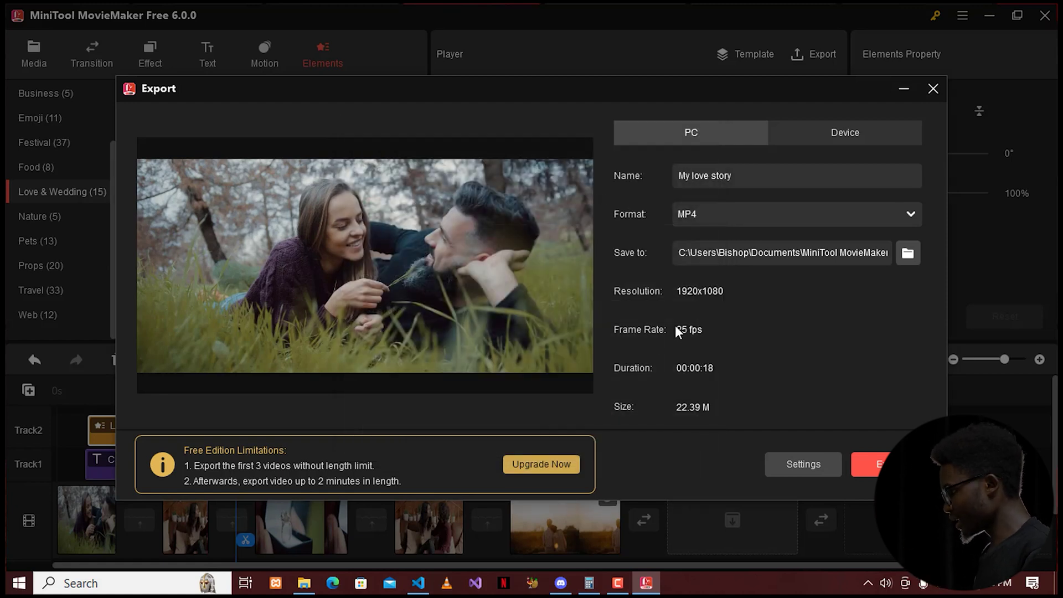
# Set the Desktop as the save location for My love story.mp4 and start exporting
pyautogui.click(908, 253)
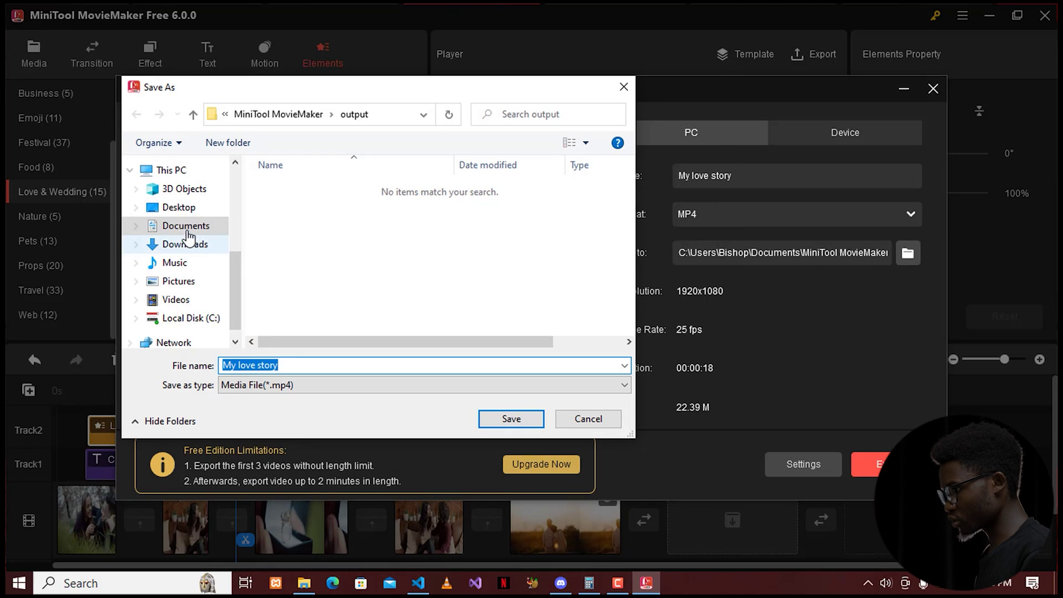
pyautogui.click(179, 208)
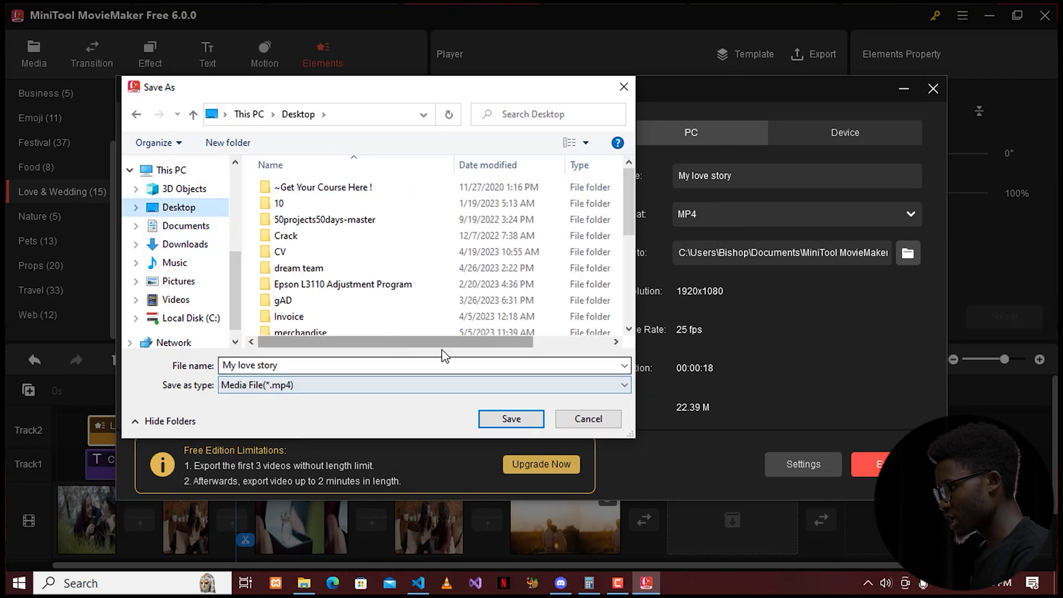
pyautogui.scroll(-5, 414, 327)
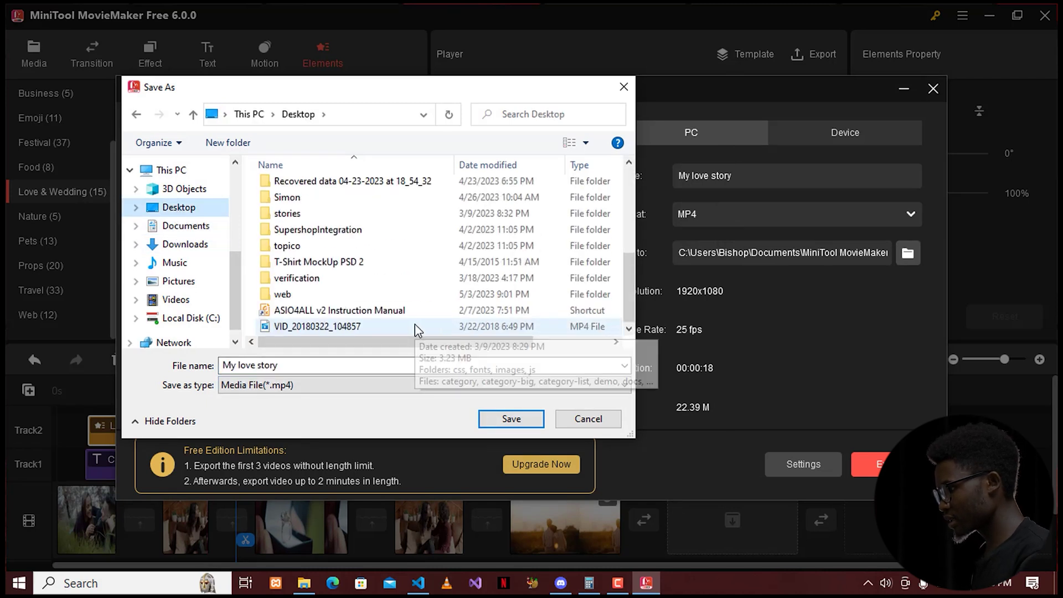
pyautogui.click(526, 419)
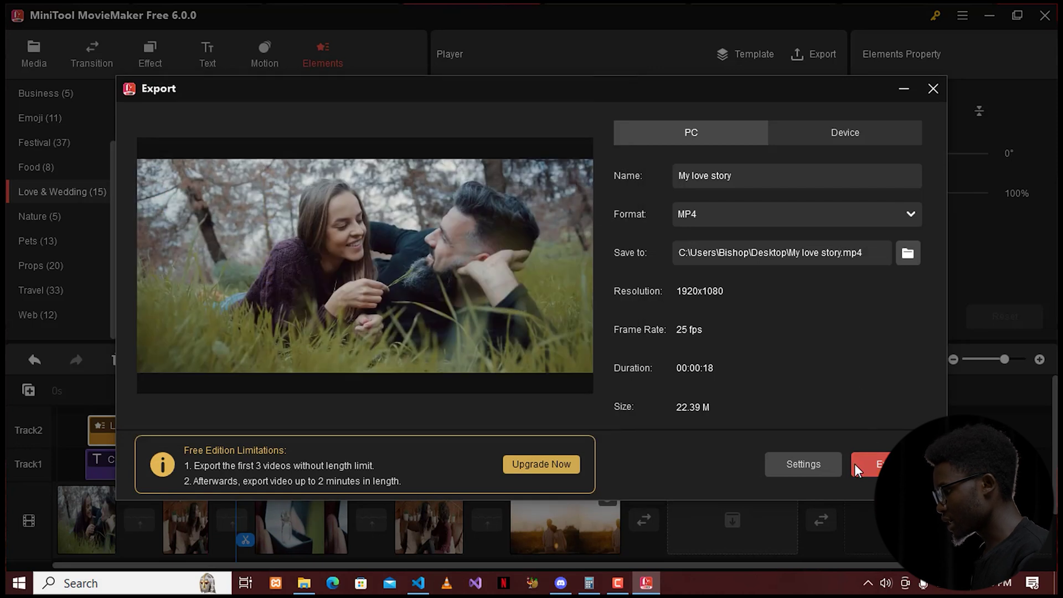
pyautogui.click(880, 464)
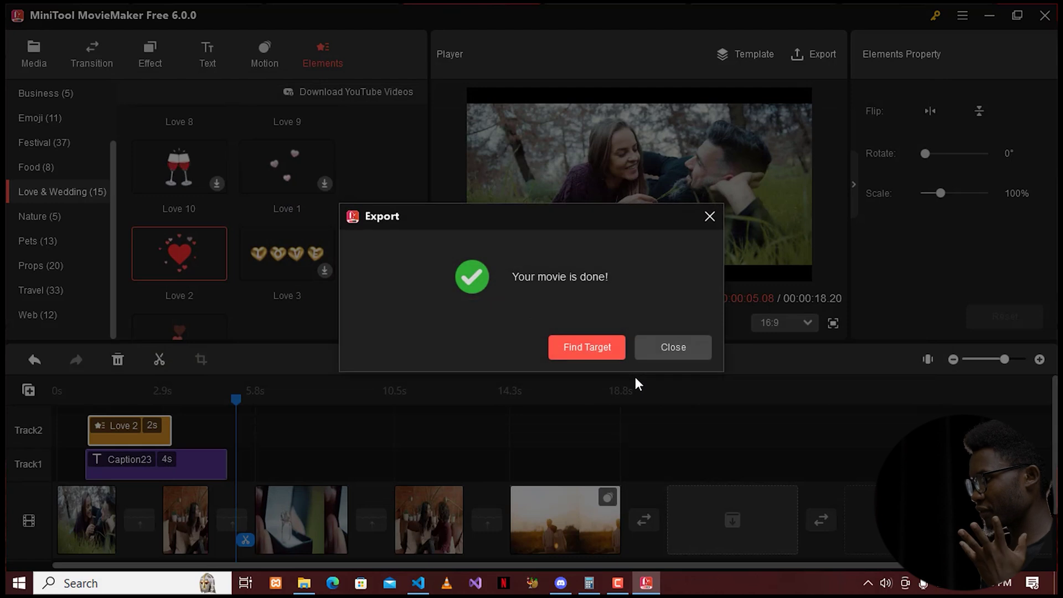
# Close the 'Your movie is done!' message and minimise MovieMaker to show the desktop
pyautogui.click(678, 347)
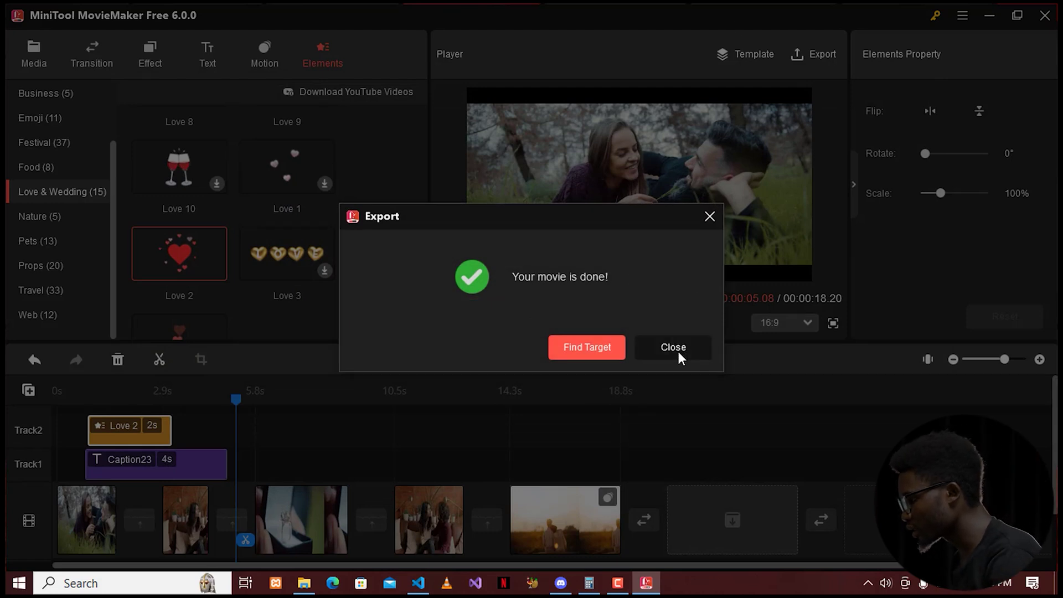
pyautogui.click(989, 15)
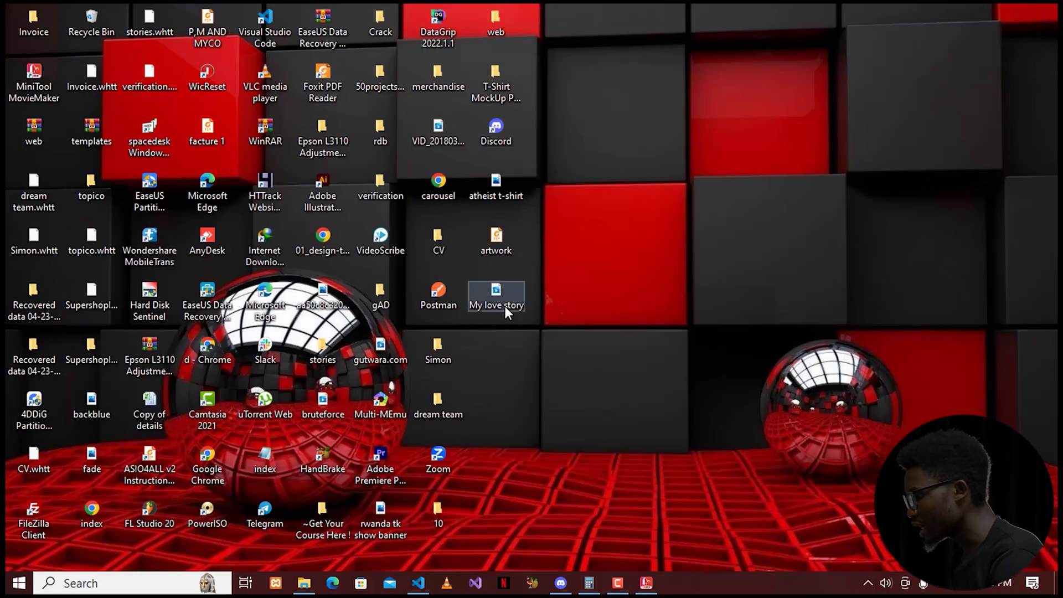
# Launch VLC, resize its window, and drag the My love story file onto it to play
pyautogui.click(506, 301)
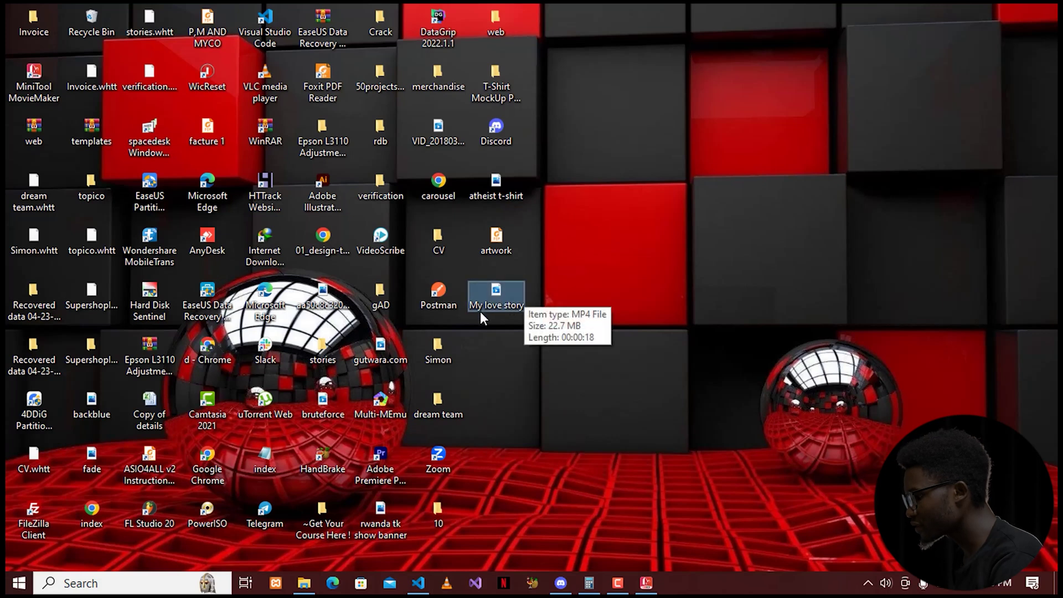
pyautogui.click(446, 582)
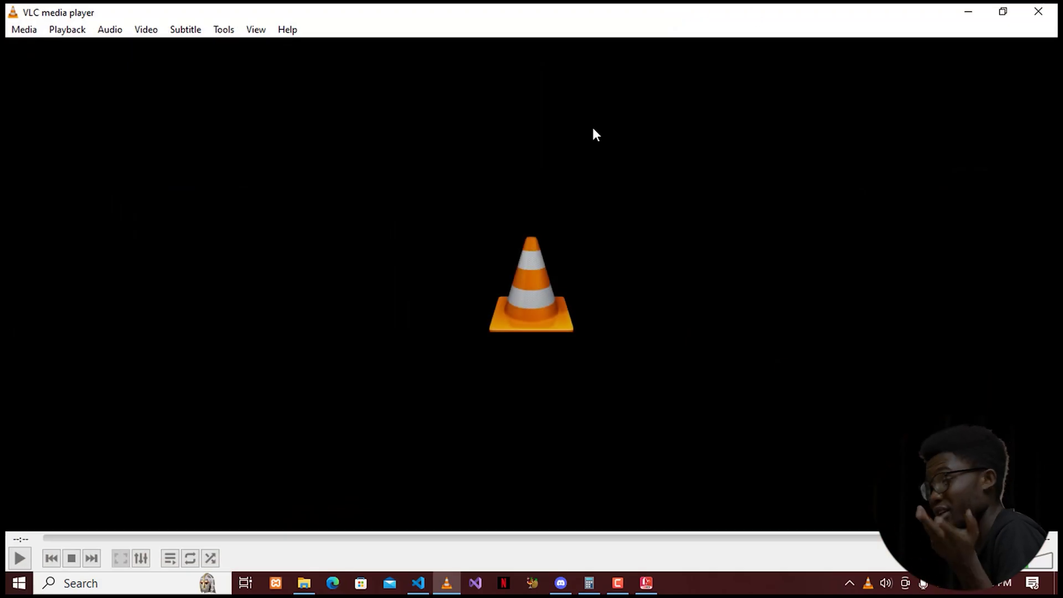
pyautogui.moveTo(508, 16); pyautogui.dragTo(943, 175)
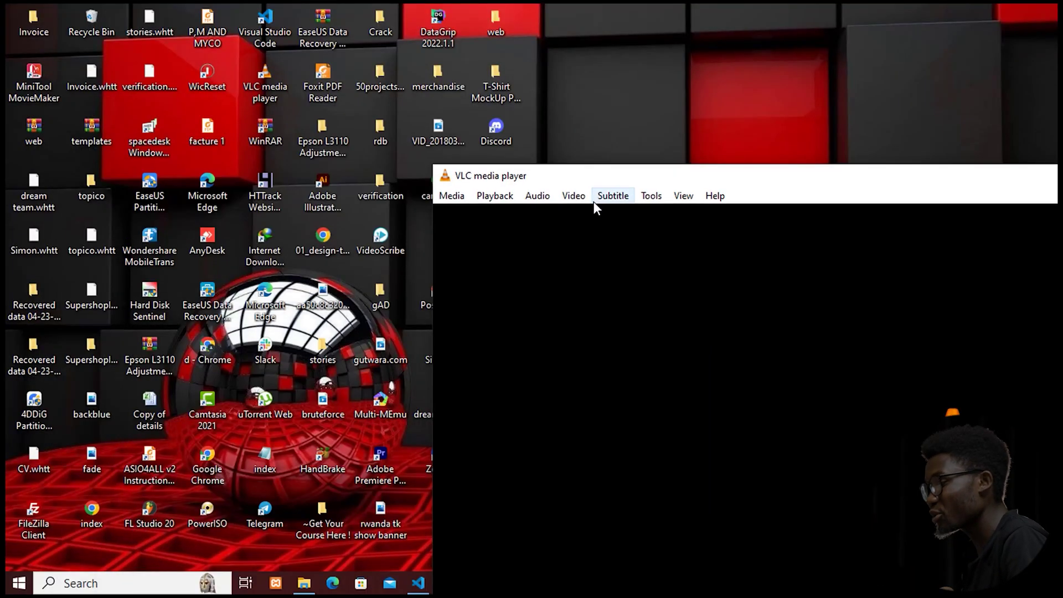
pyautogui.moveTo(496, 310); pyautogui.dragTo(716, 315)
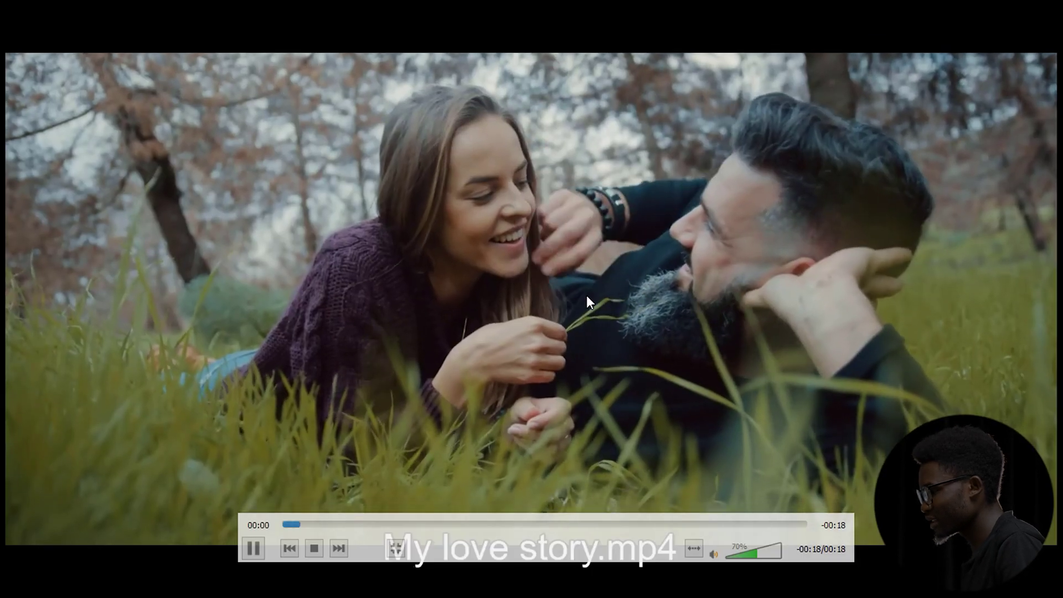